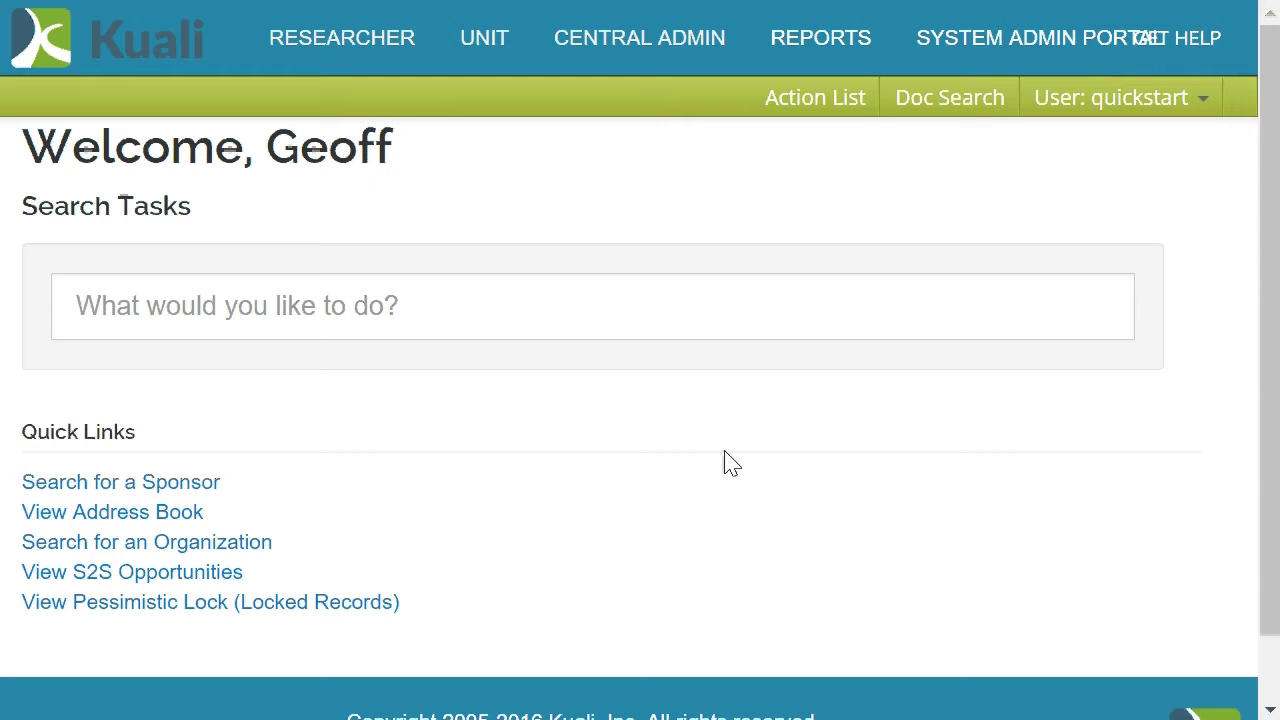
Step: Open the Special Review Type lookup from the system administration maintenance list and retrieve all special review types
click(1005, 57)
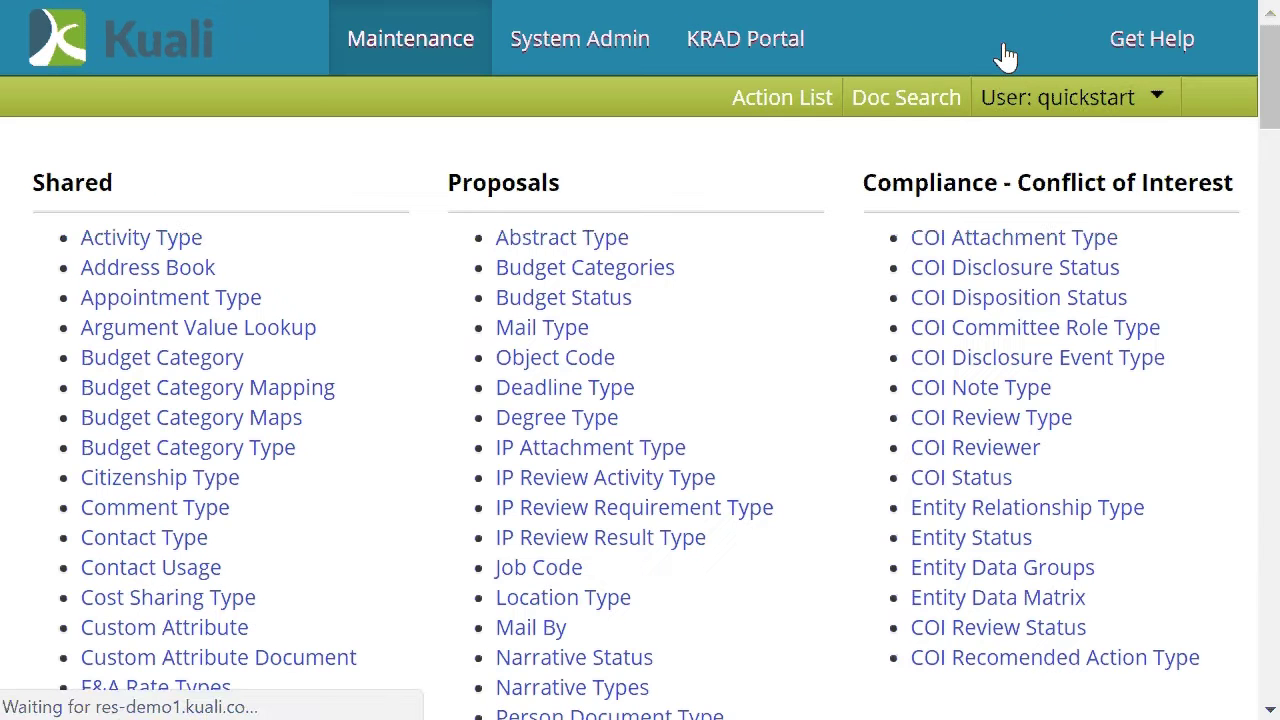
scroll(445, 358, down, 4)
scroll(445, 358, down, 7)
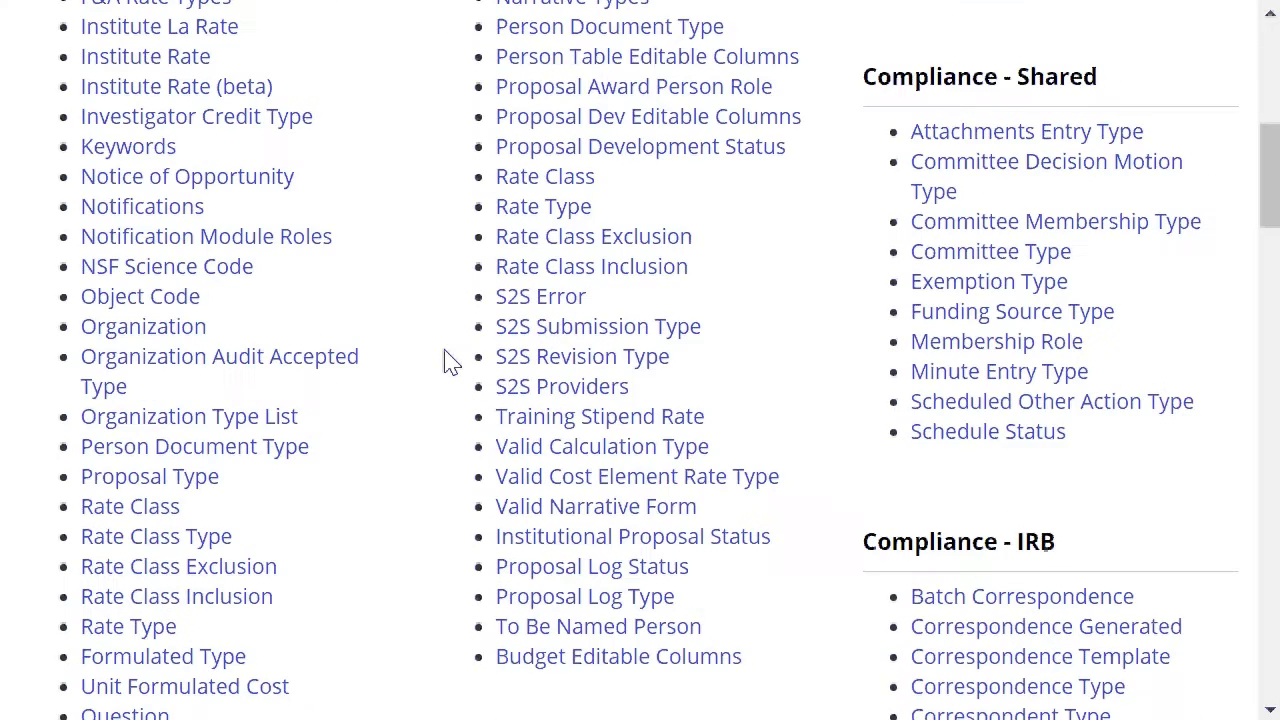
scroll(448, 360, down, 1)
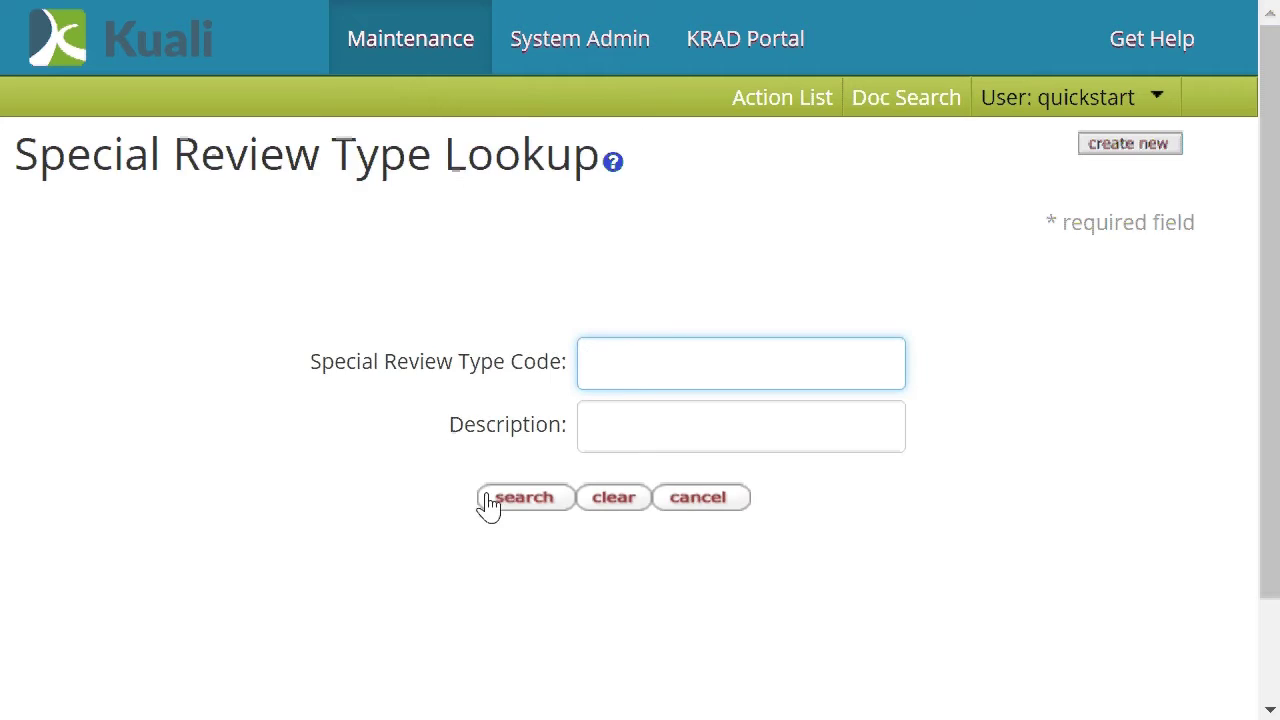
click(510, 503)
scroll(348, 492, down, 4)
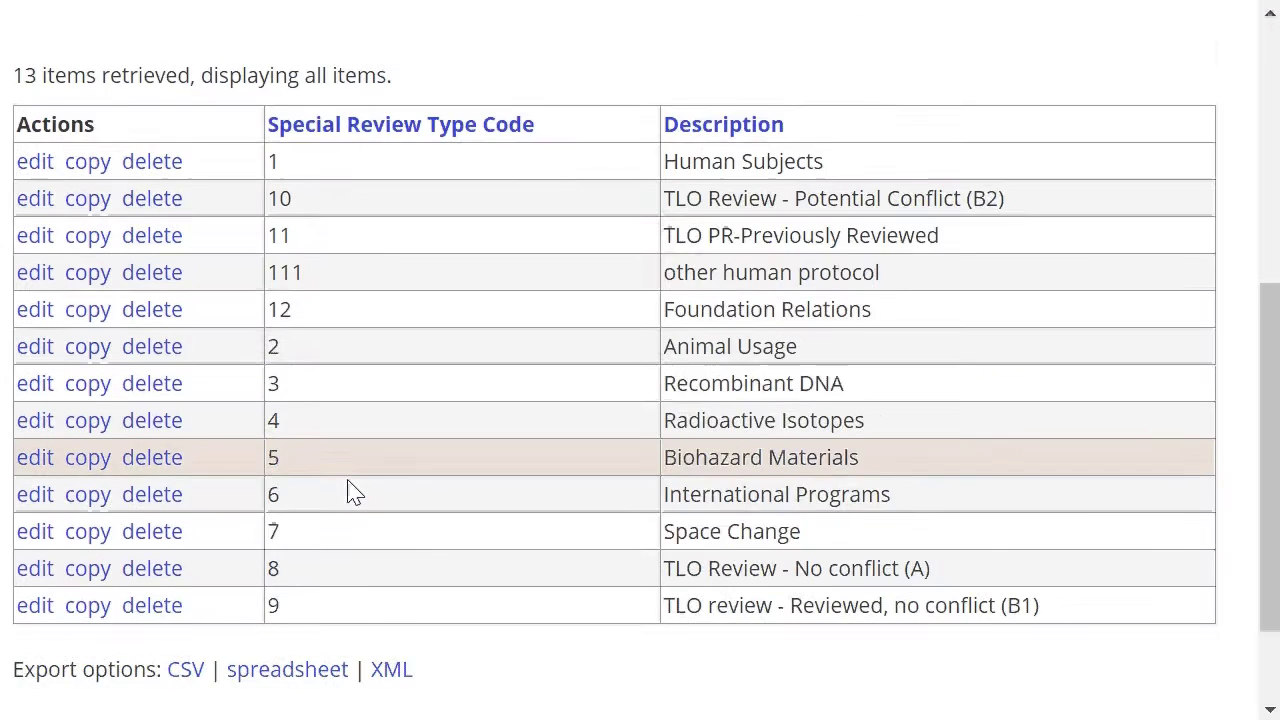
Step: Sort the retrieved special review types by type code and check which codes are already used
scroll(362, 440, up, 1)
click(418, 215)
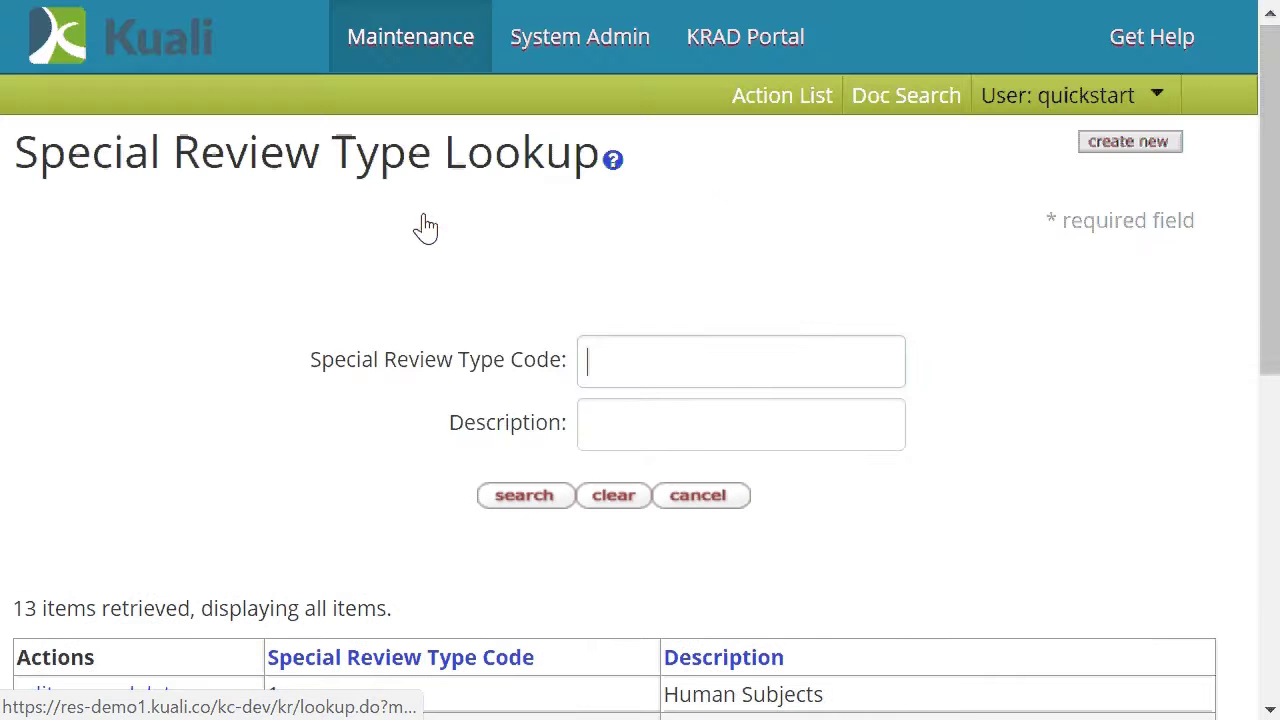
scroll(425, 226, down, 3)
scroll(427, 224, down, 3)
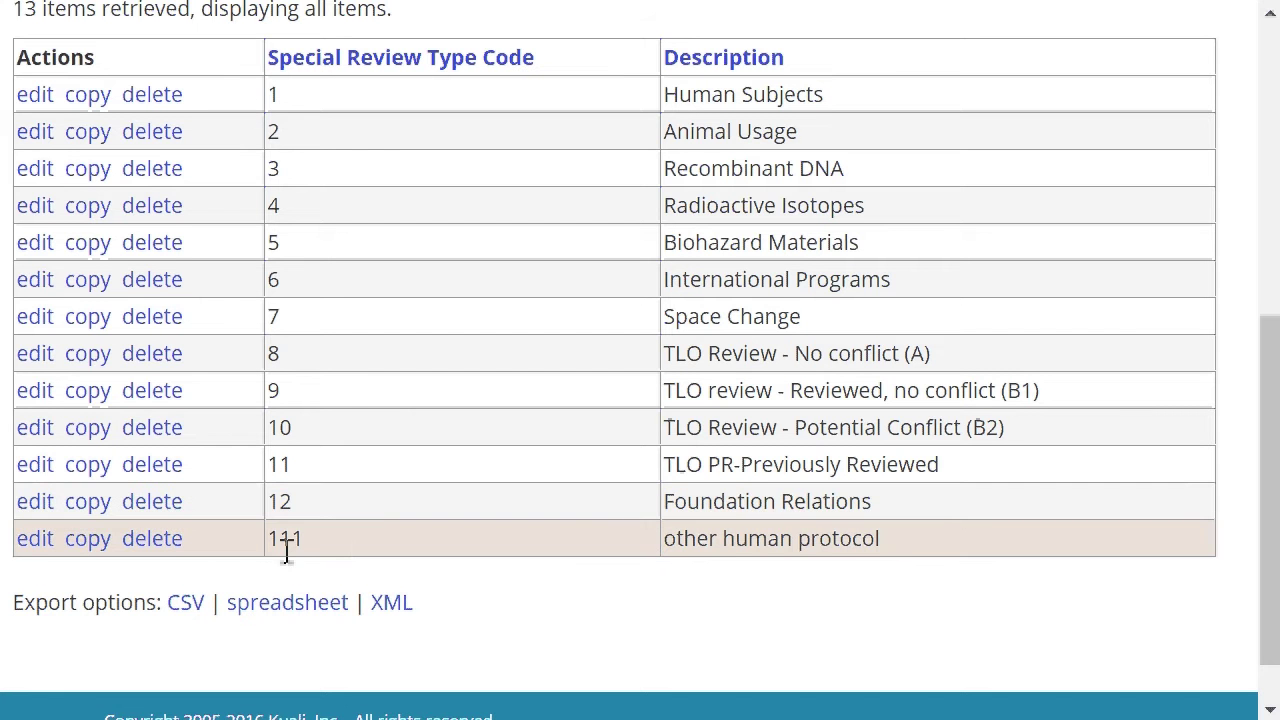
scroll(380, 556, up, 2)
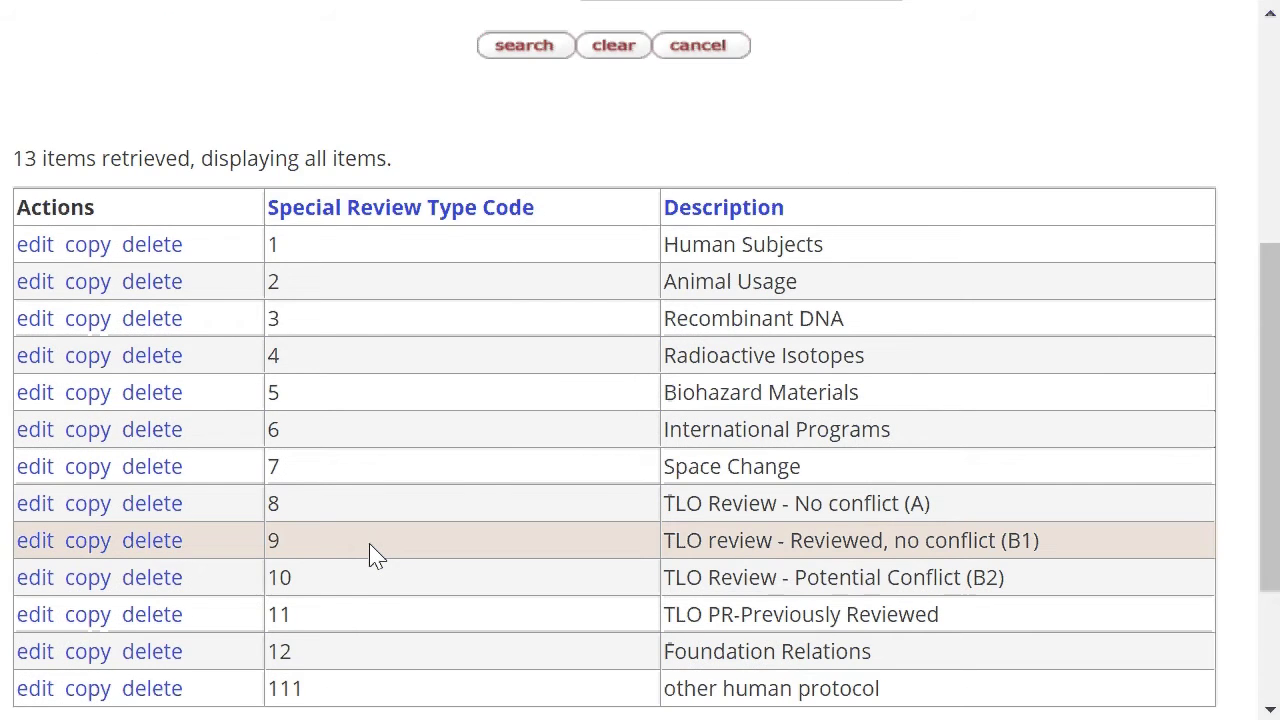
scroll(369, 556, up, 5)
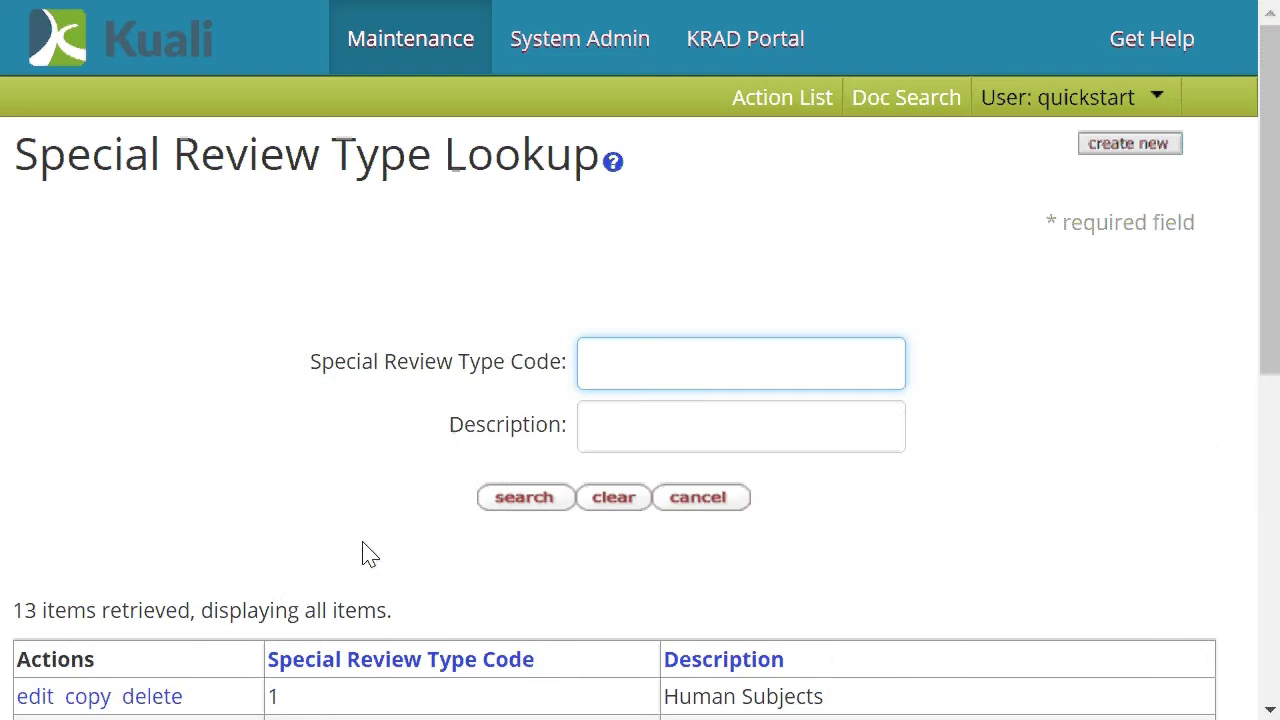
Step: Create a new Special Review Type document and set its overview description to "Add Special Review Type"
click(1124, 160)
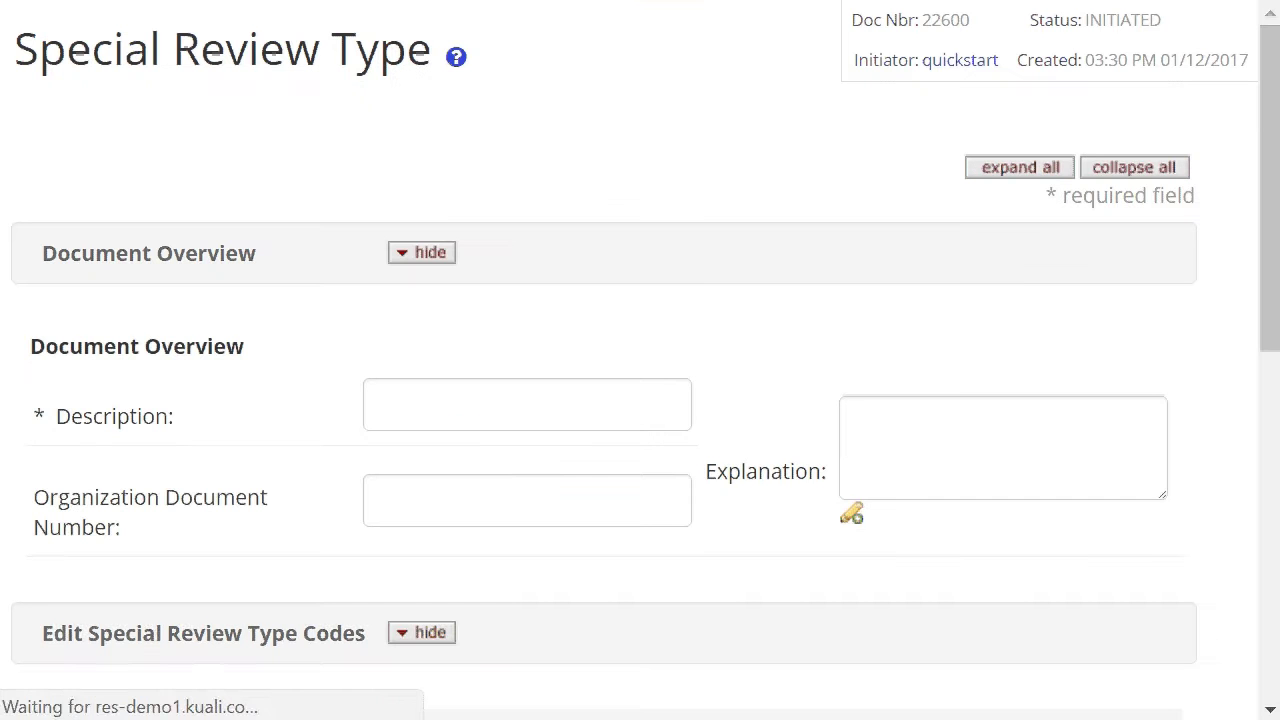
click(513, 405)
text(Add Special)
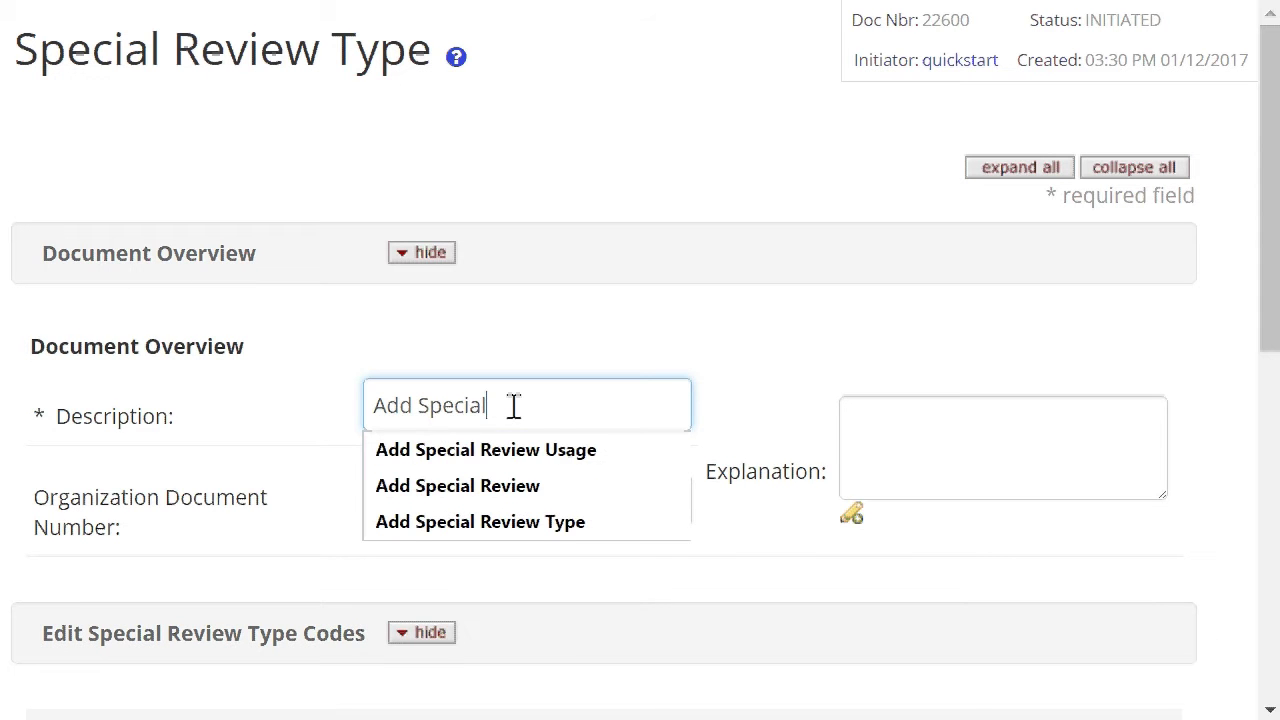
key(Down)
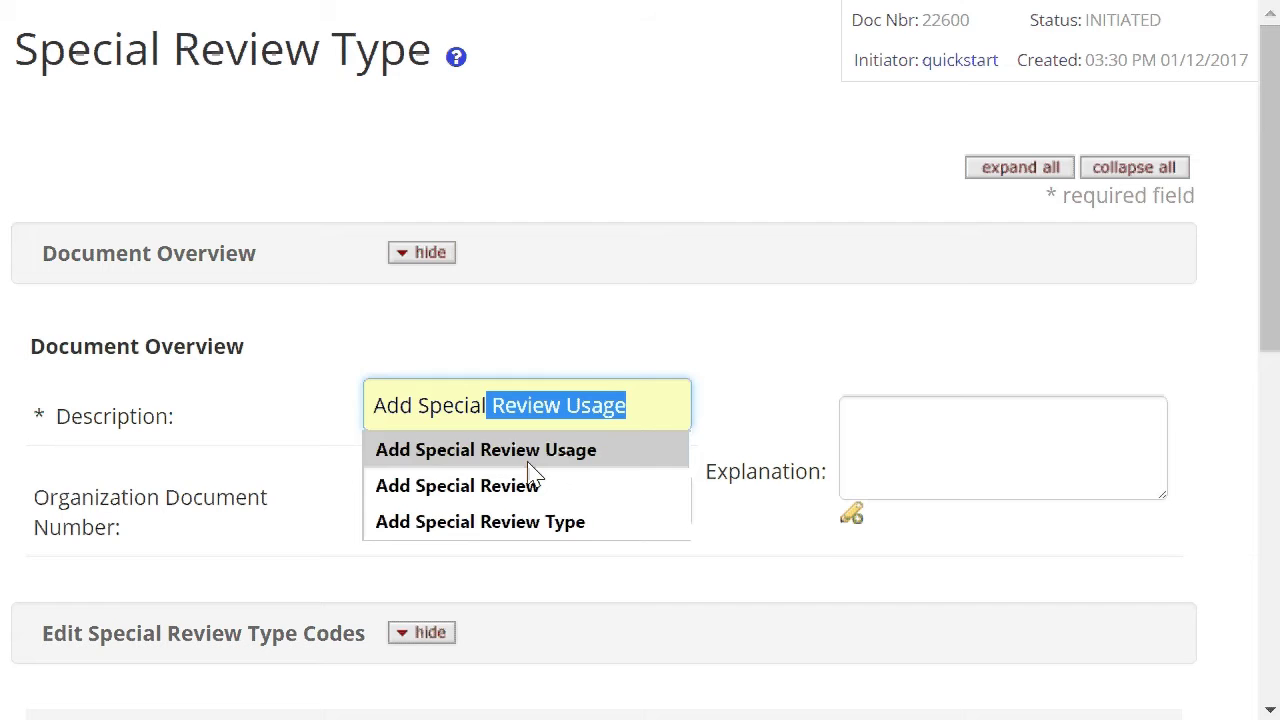
click(506, 522)
Step: Set the new special review type's code to 13 and its description to "Responsible Conduct of Research"
scroll(580, 517, down, 4)
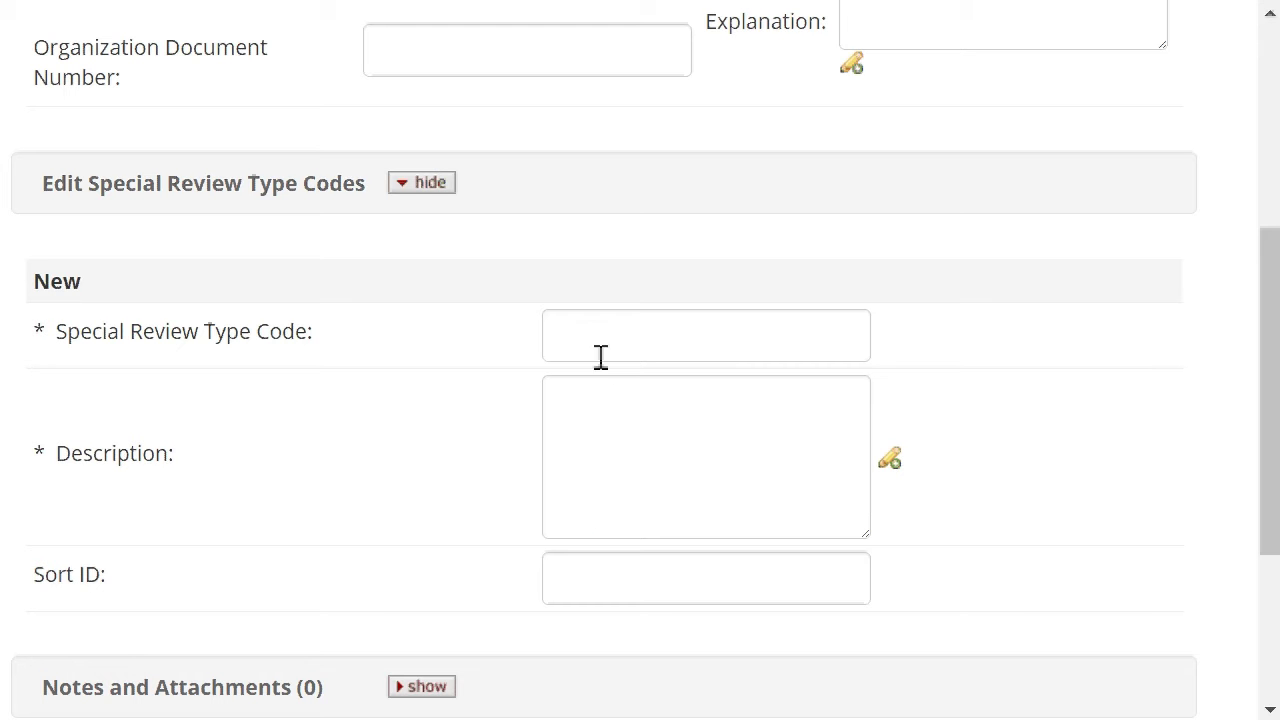
click(597, 352)
text(13)
click(603, 482)
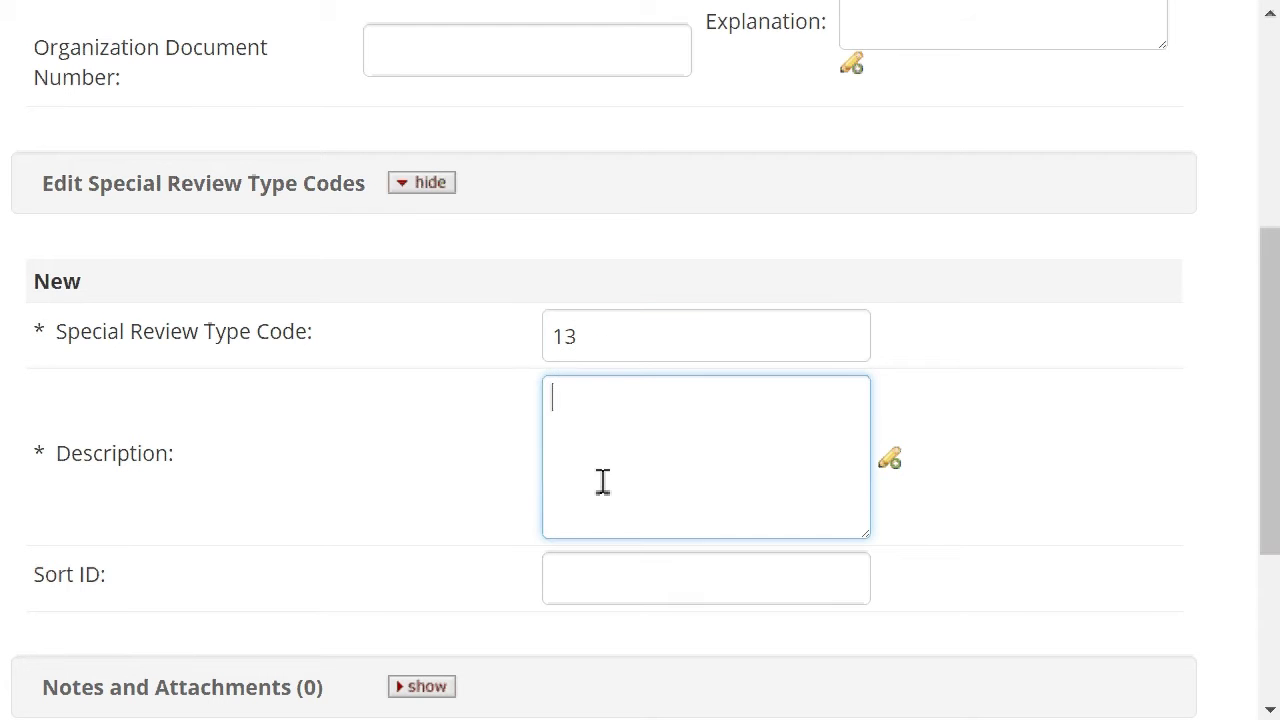
text(Responsible Condu)
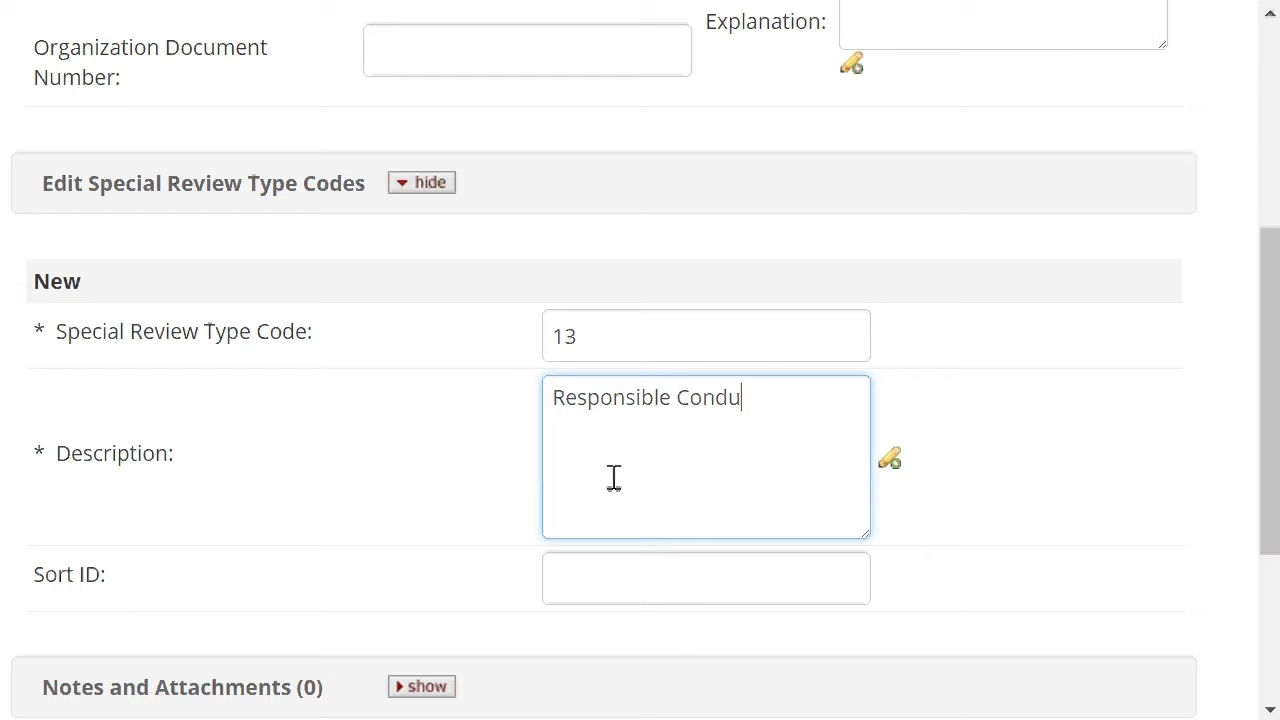
text(ct of Research)
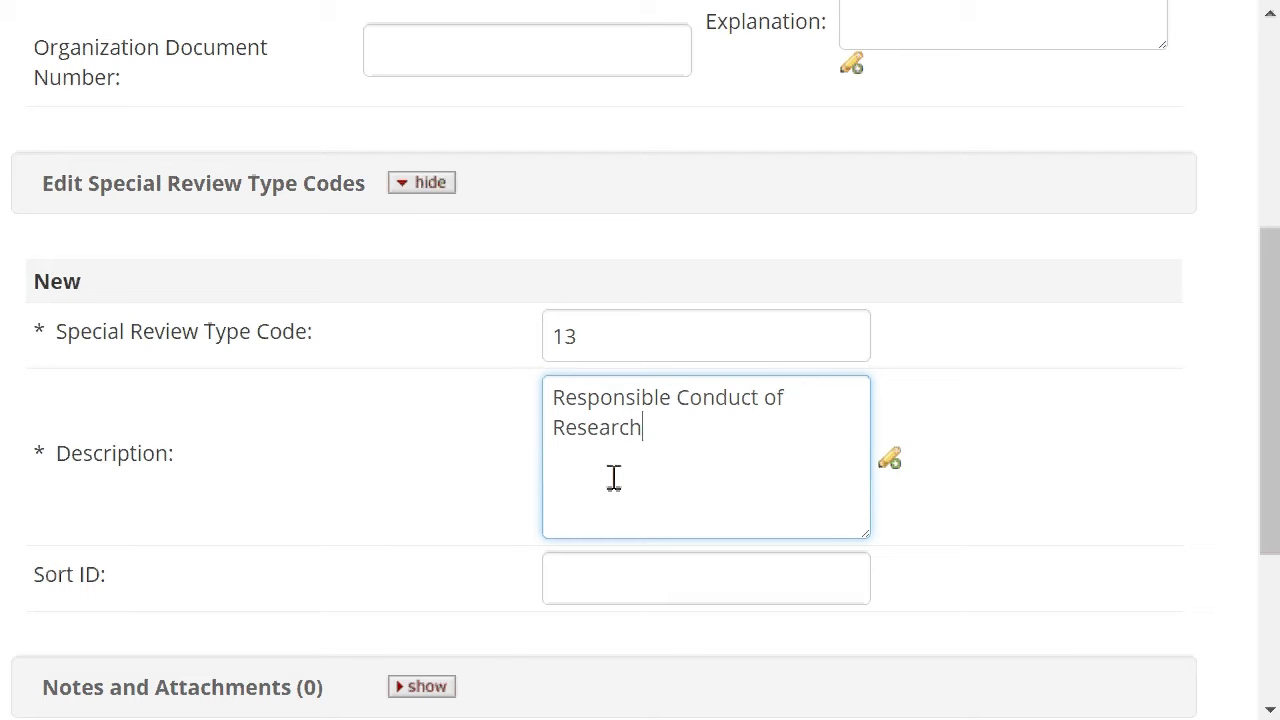
Step: Examine the order of the existing special review types in the lookup list with the new type's Sort ID in mind
click(587, 573)
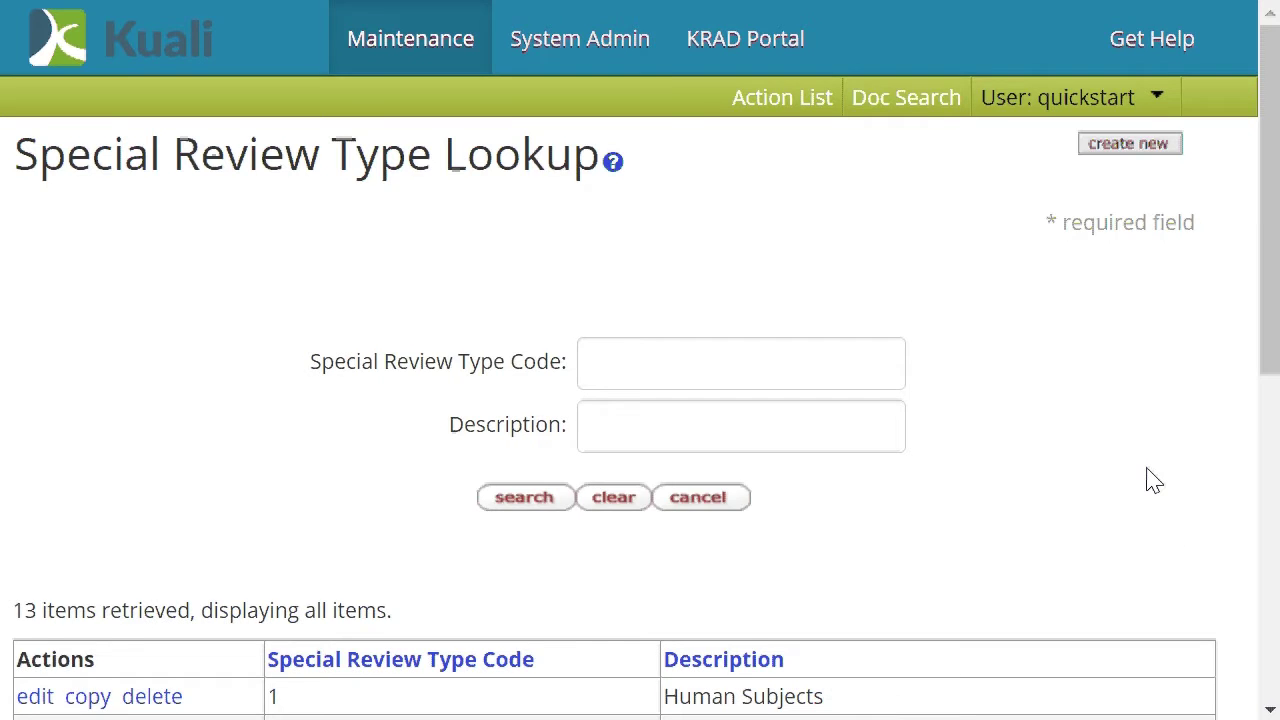
scroll(1151, 480, down, 3)
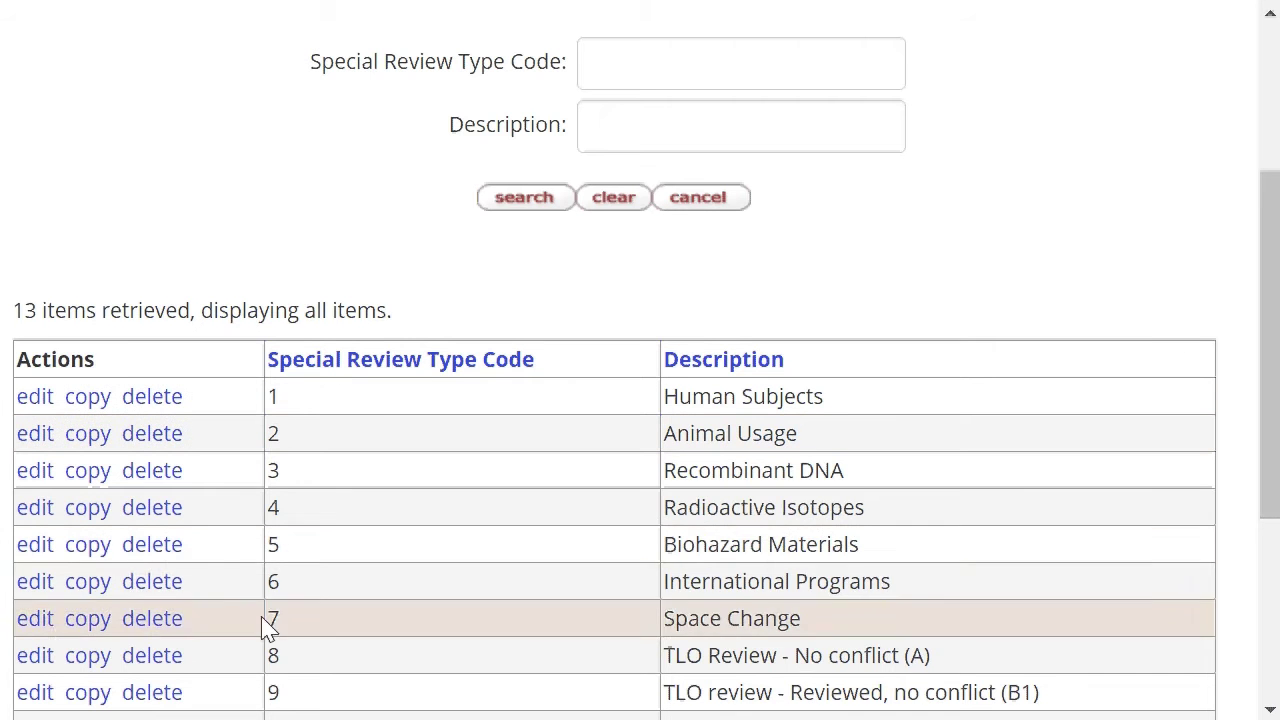
scroll(500, 540, down, 3)
scroll(541, 490, down, 3)
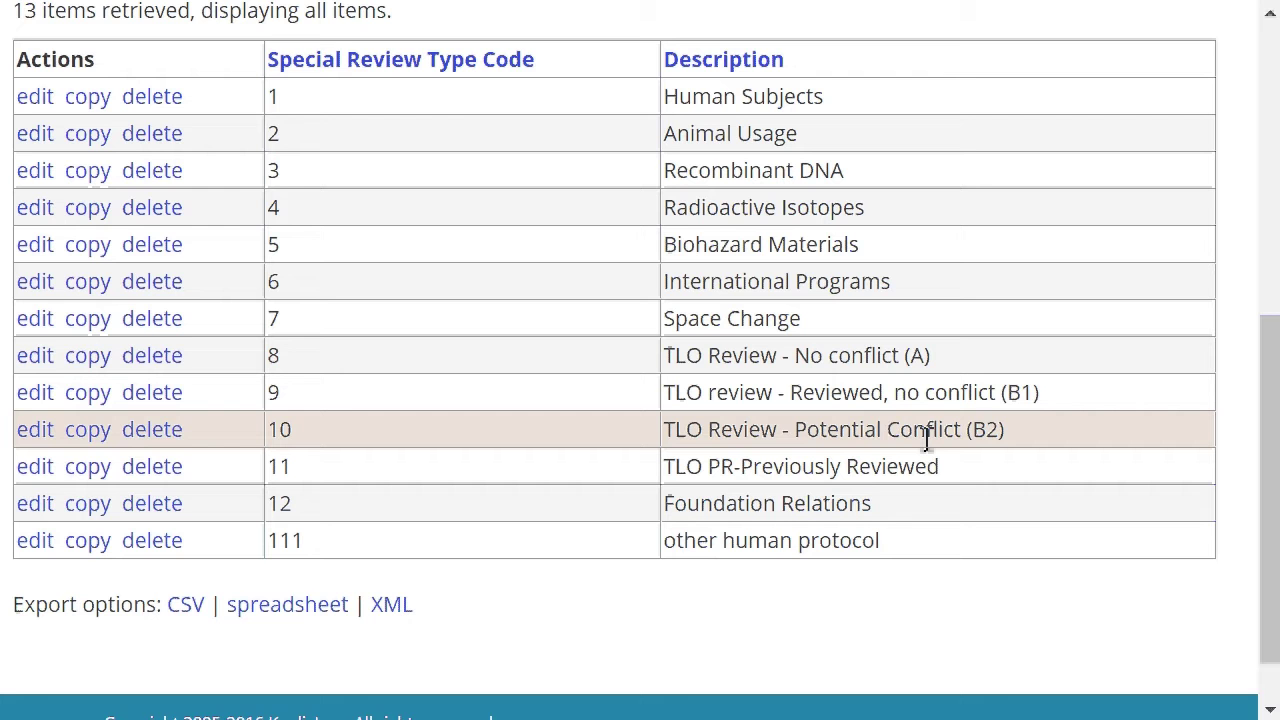
scroll(926, 434, up, 6)
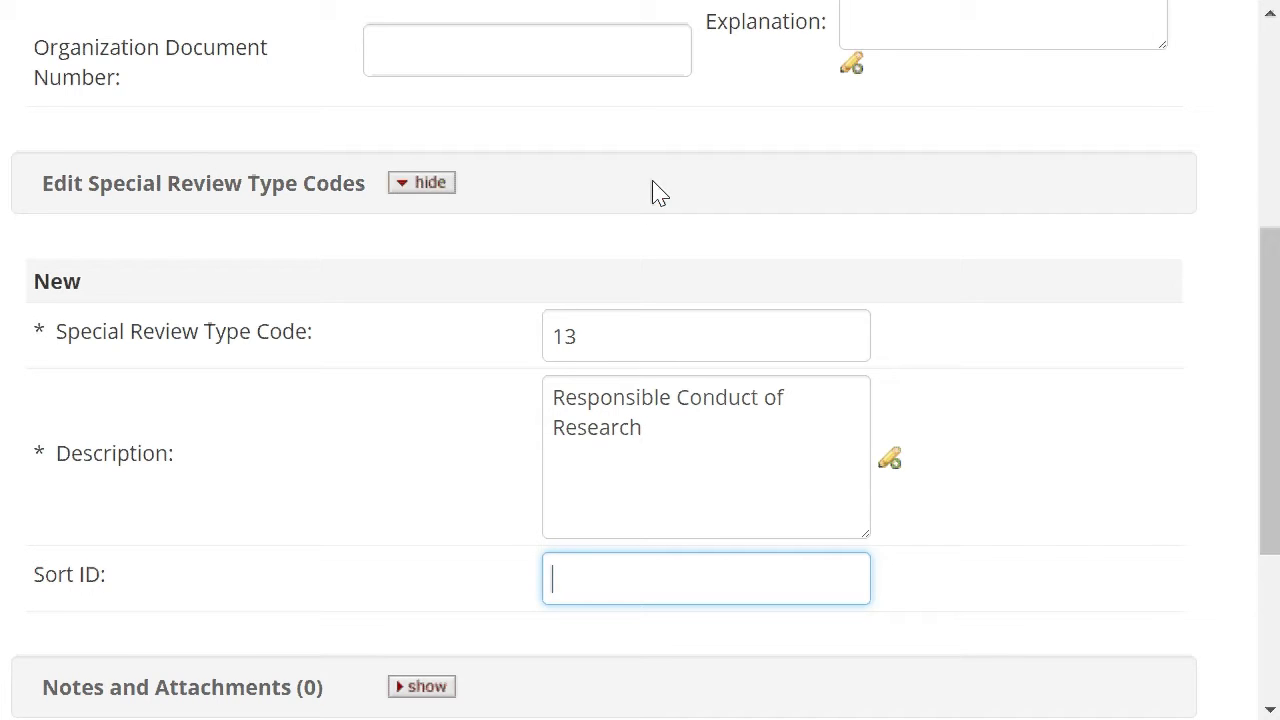
Step: Submit the new Special Review Type document with the Sort ID left blank
scroll(923, 363, up, 2)
scroll(1025, 380, down, 1)
scroll(1025, 380, down, 1)
scroll(997, 552, down, 3)
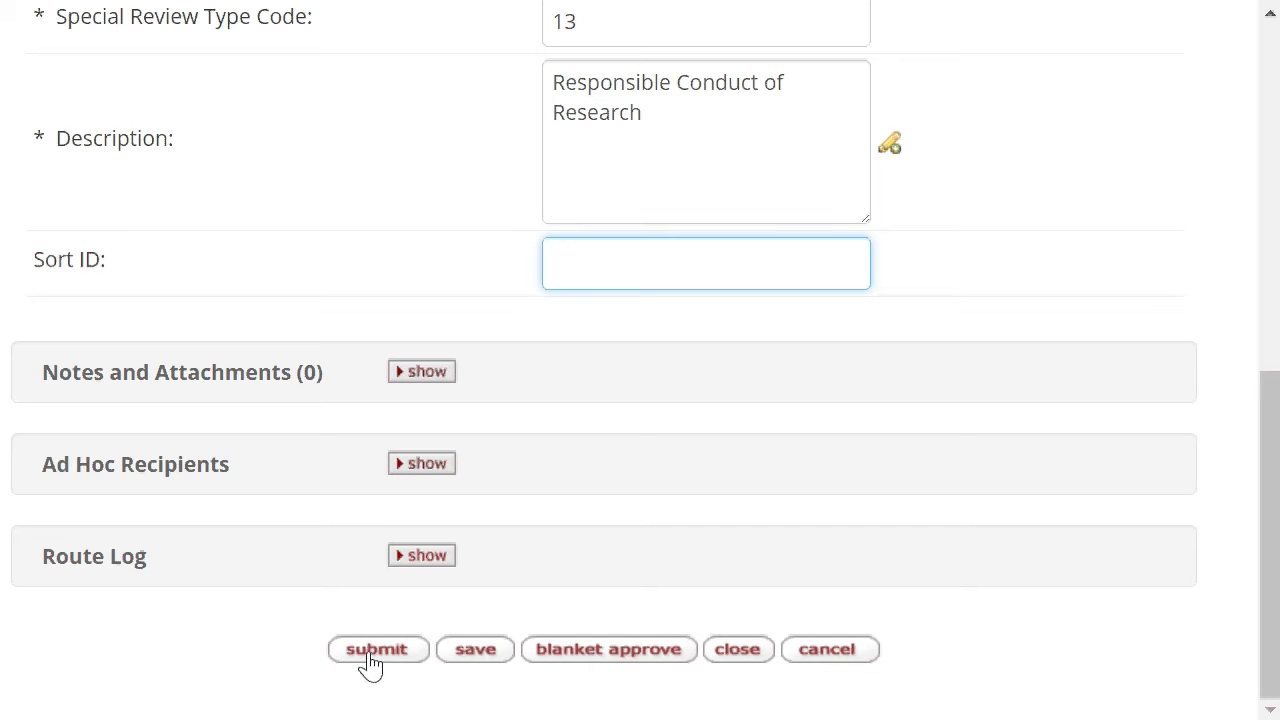
click(370, 652)
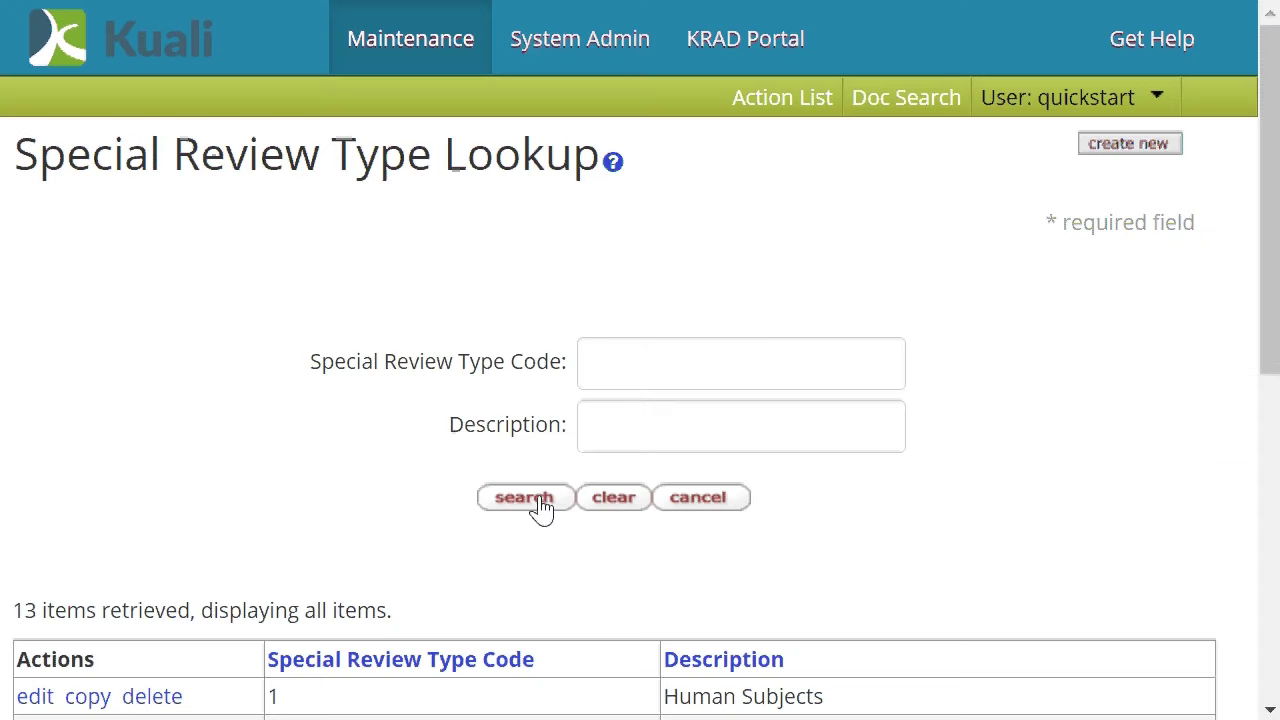
Step: Rerun the Special Review Type search and check the list for the "Responsible Conduct of Research" entry
click(525, 497)
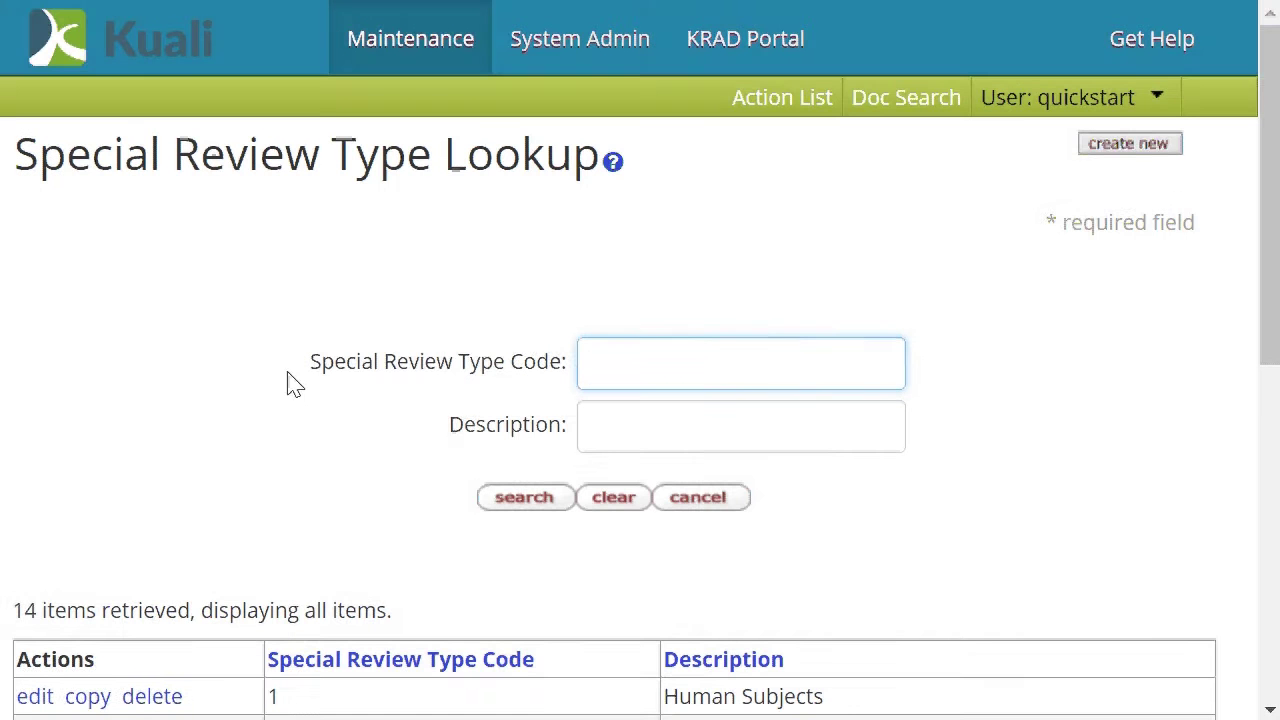
scroll(289, 378, down, 5)
scroll(392, 470, down, 3)
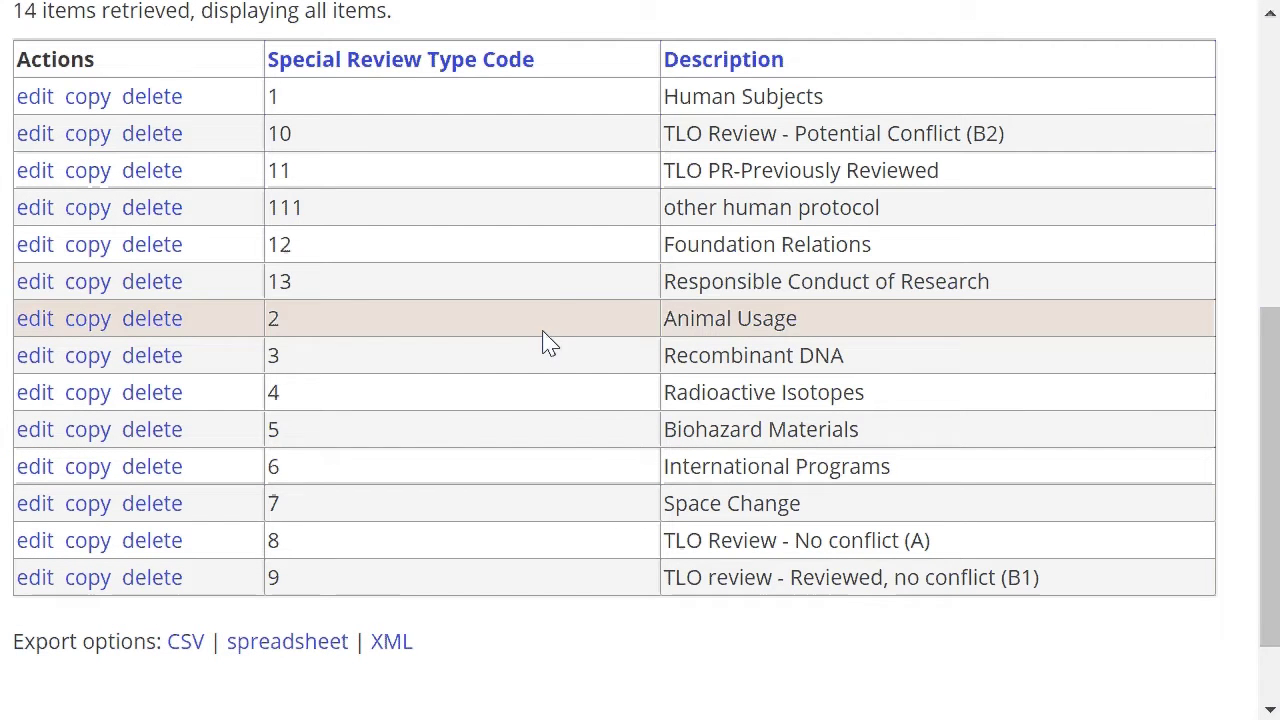
scroll(537, 337, up, 6)
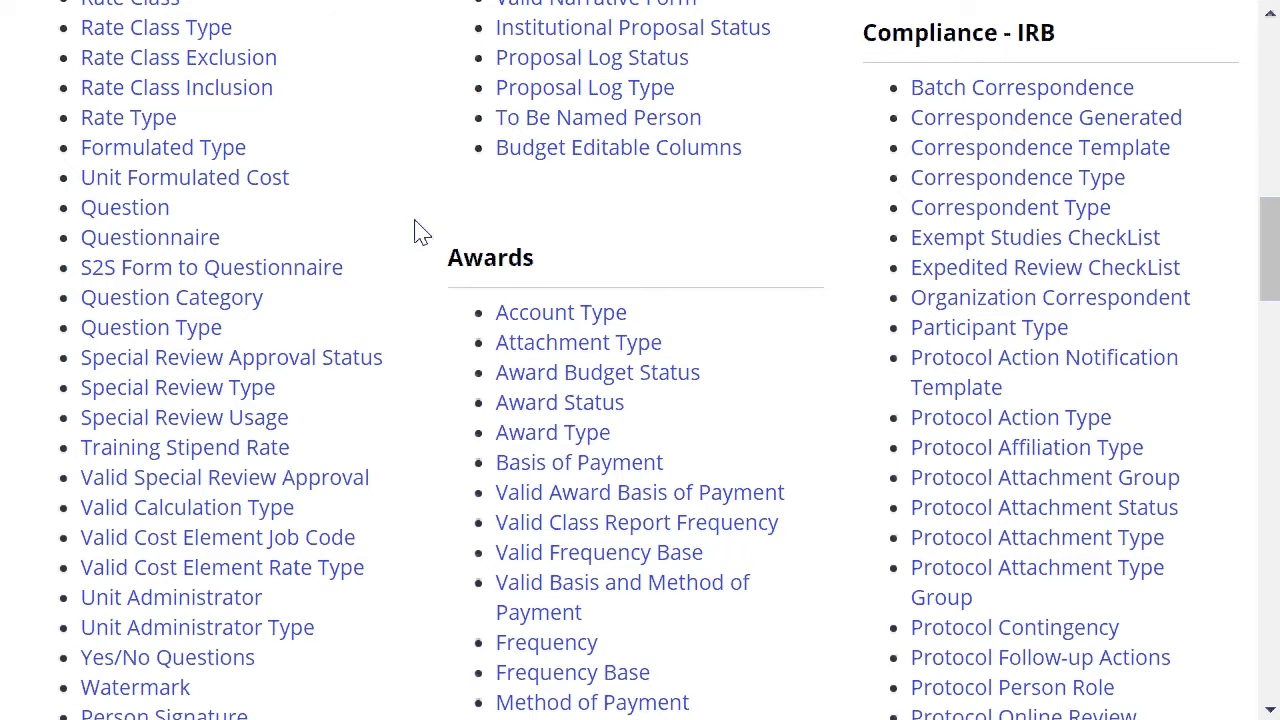
Step: Open the Special Review Usage lookup from the shared maintenance list and retrieve all active usage records
scroll(420, 232, down, 3)
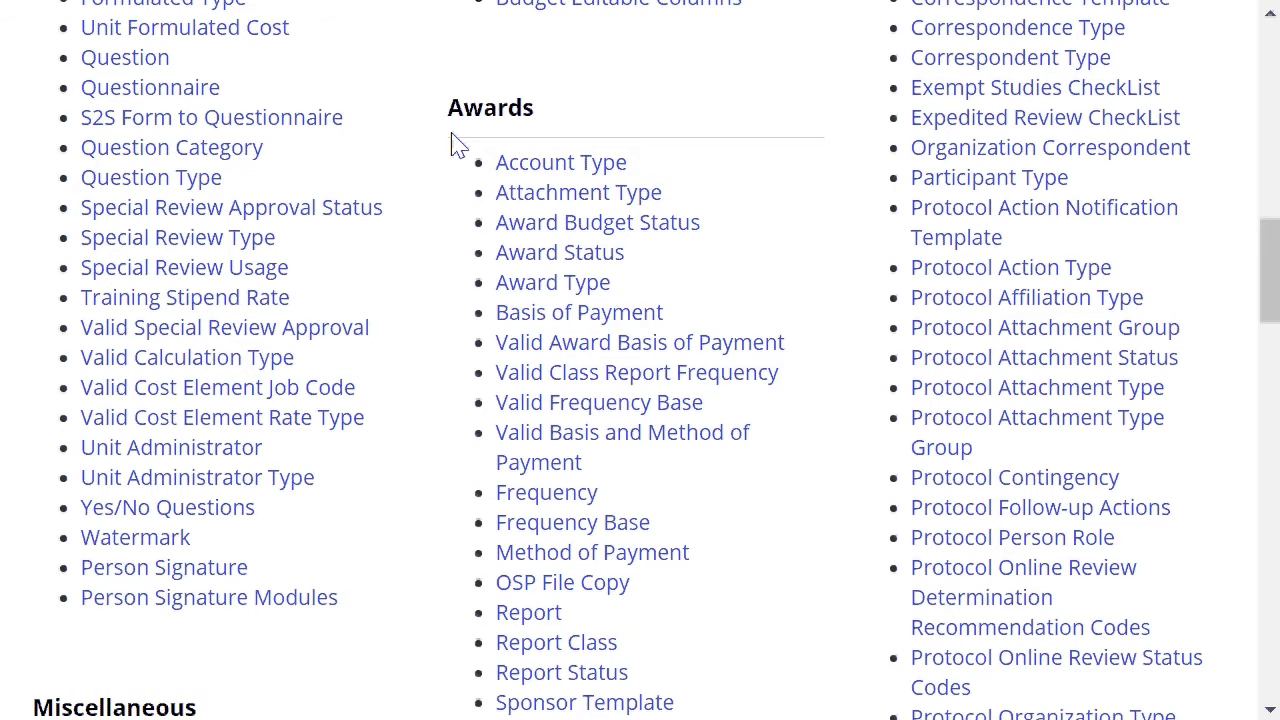
click(213, 280)
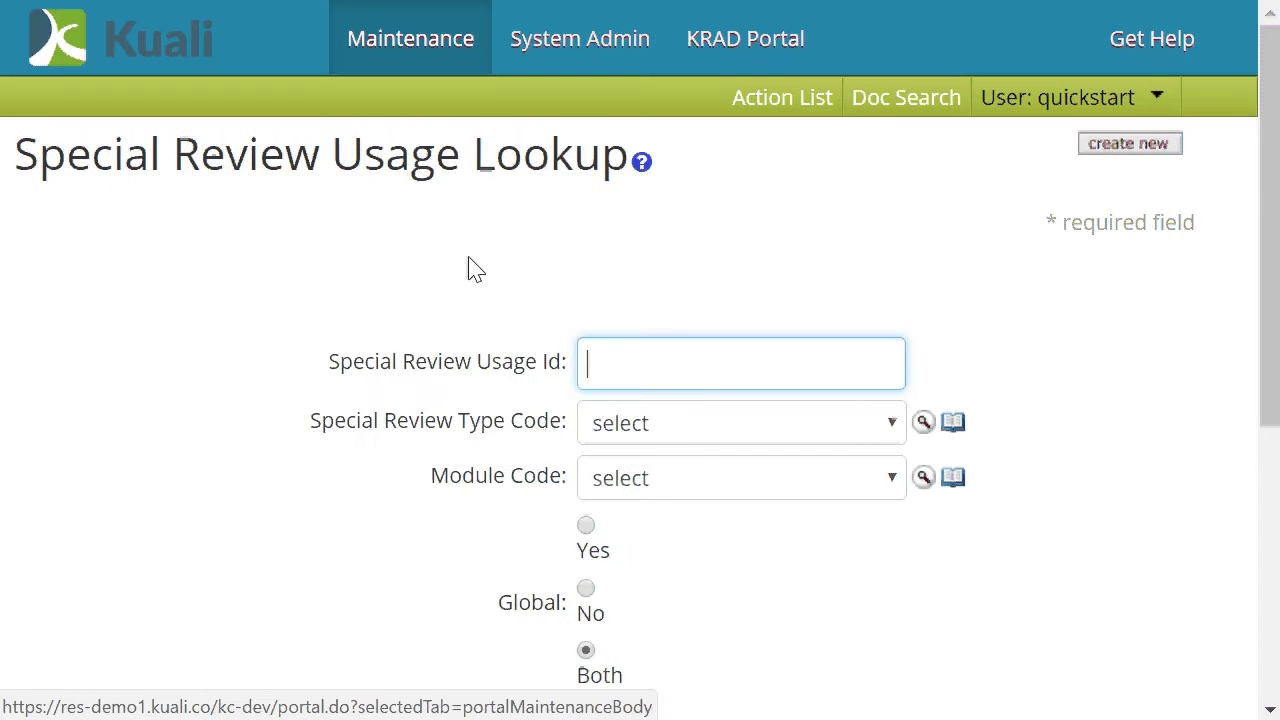
scroll(676, 318, down, 5)
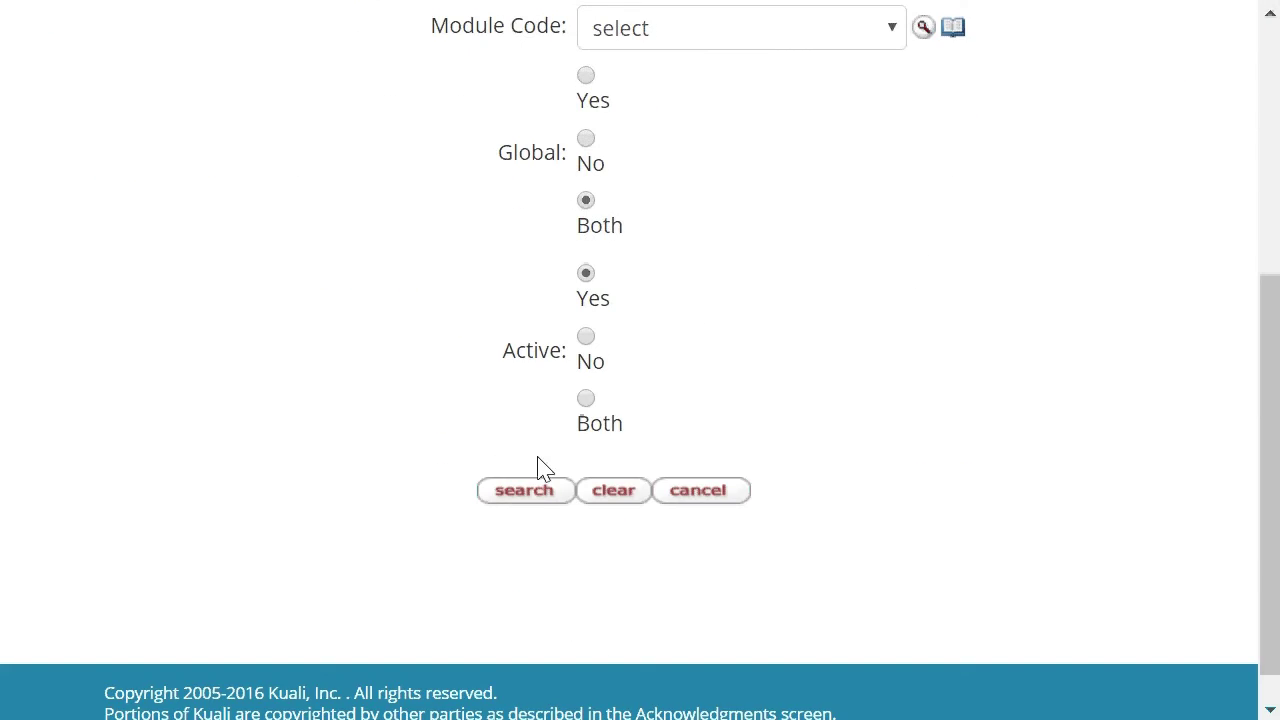
click(522, 500)
scroll(306, 337, down, 7)
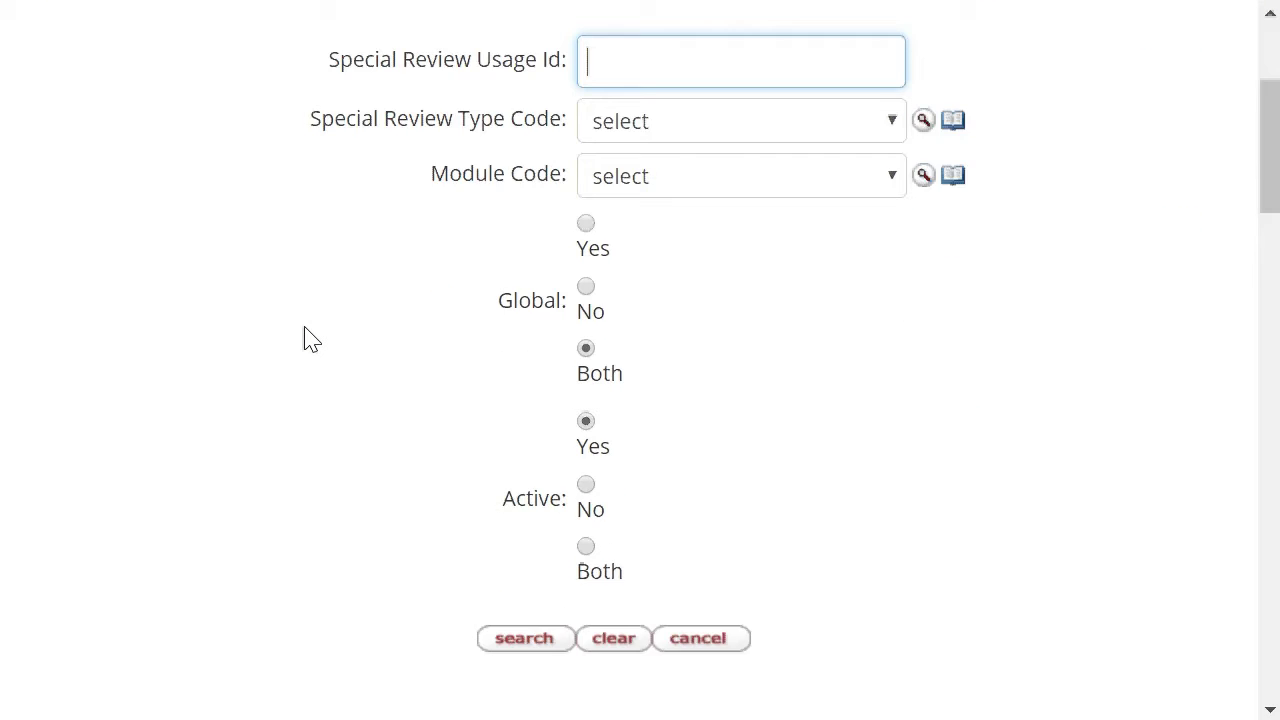
Step: Review the usage IDs, type codes and module codes in the usage records and view the details of module code 1
scroll(310, 337, down, 15)
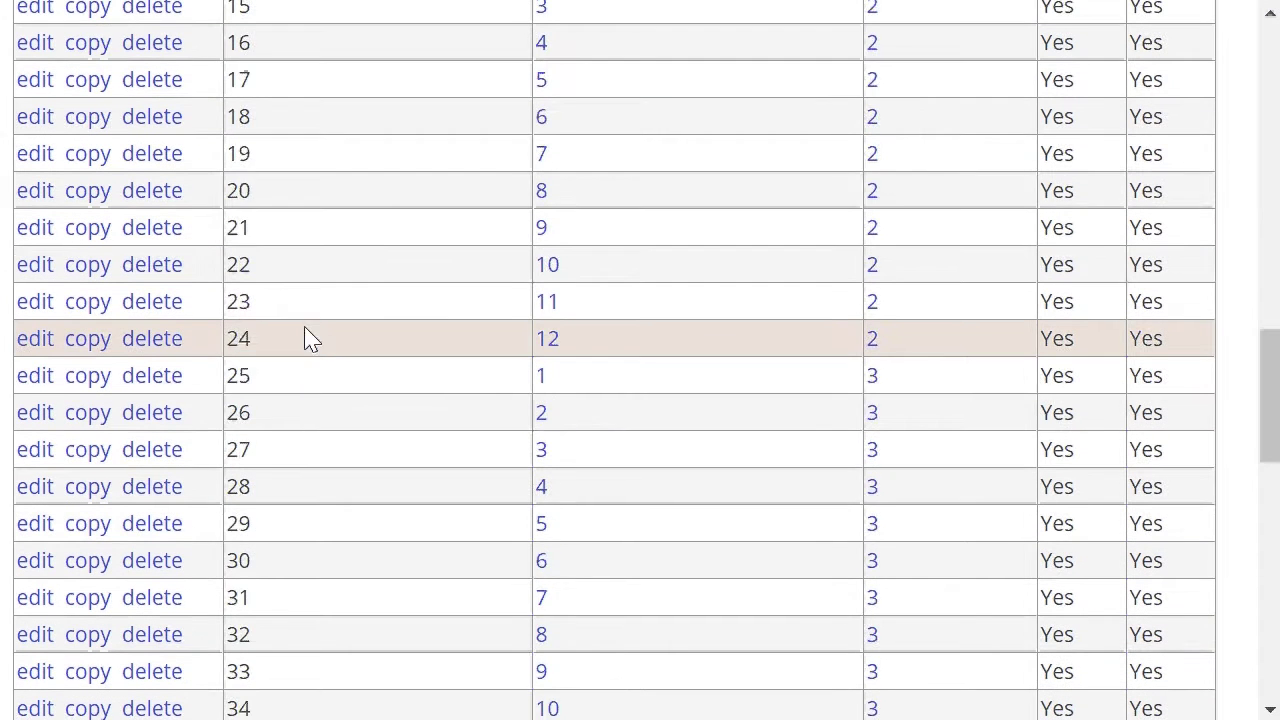
scroll(306, 337, down, 7)
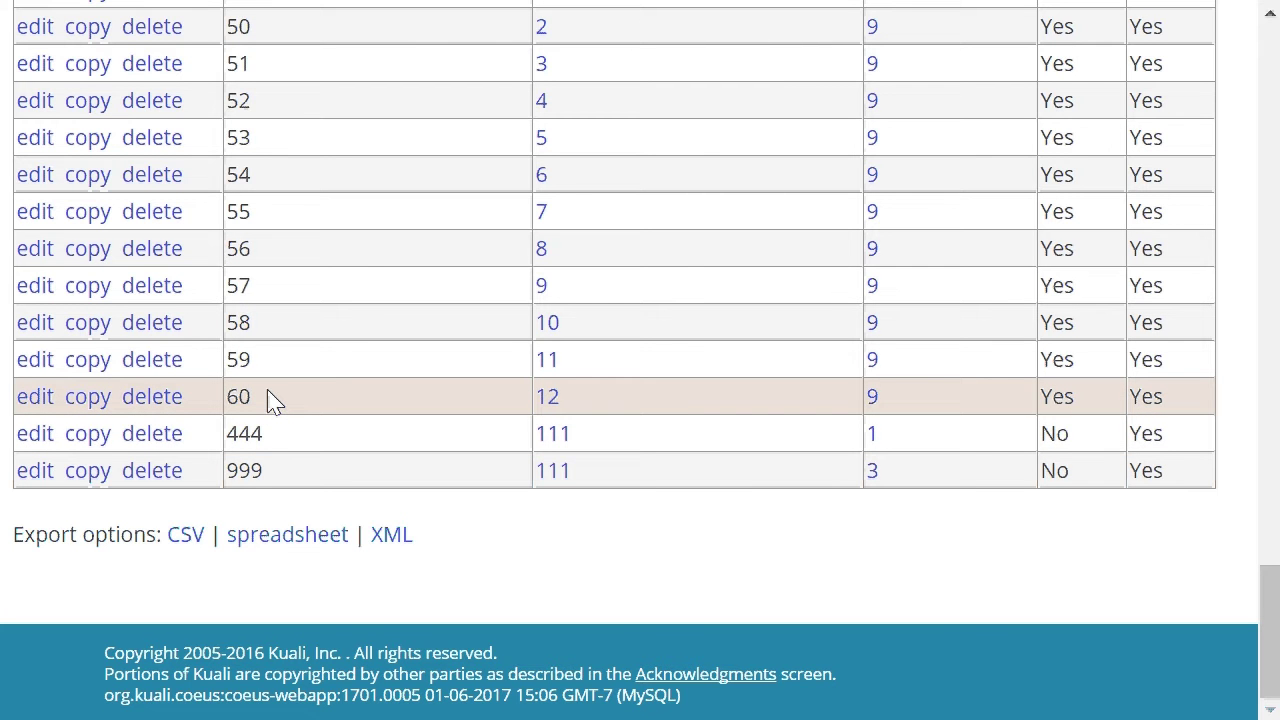
scroll(275, 400, up, 16)
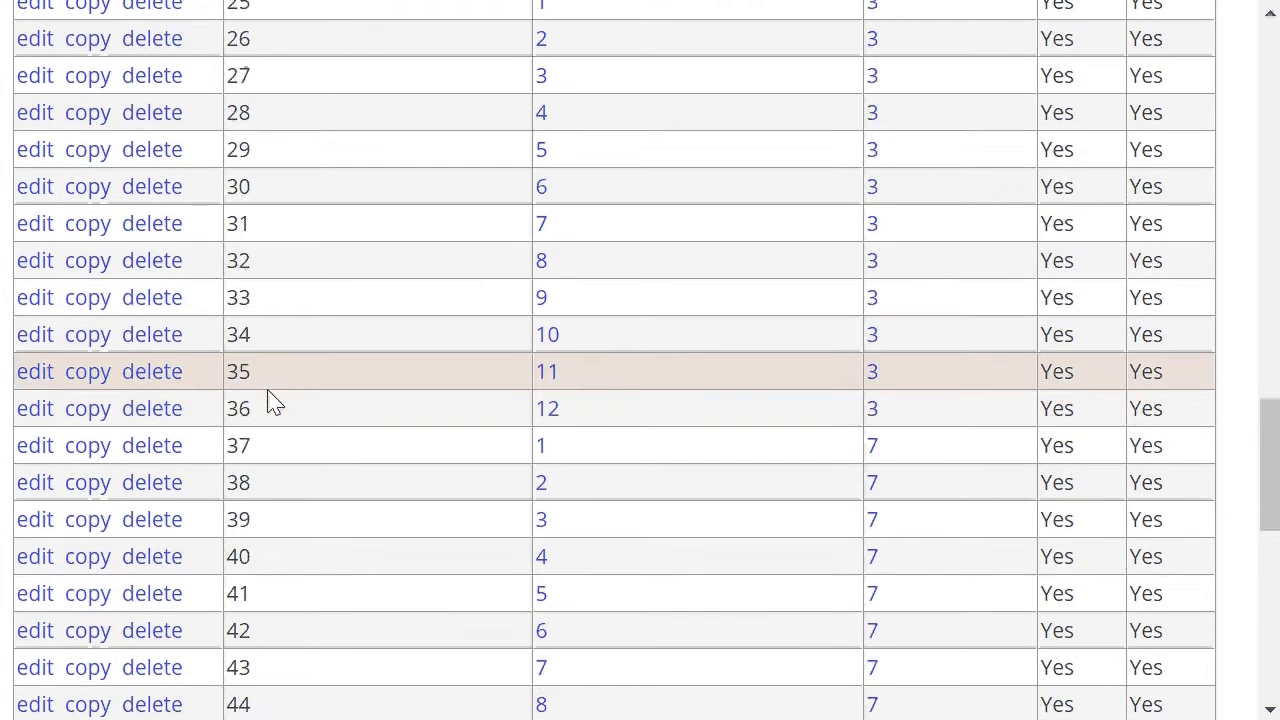
scroll(272, 395, up, 5)
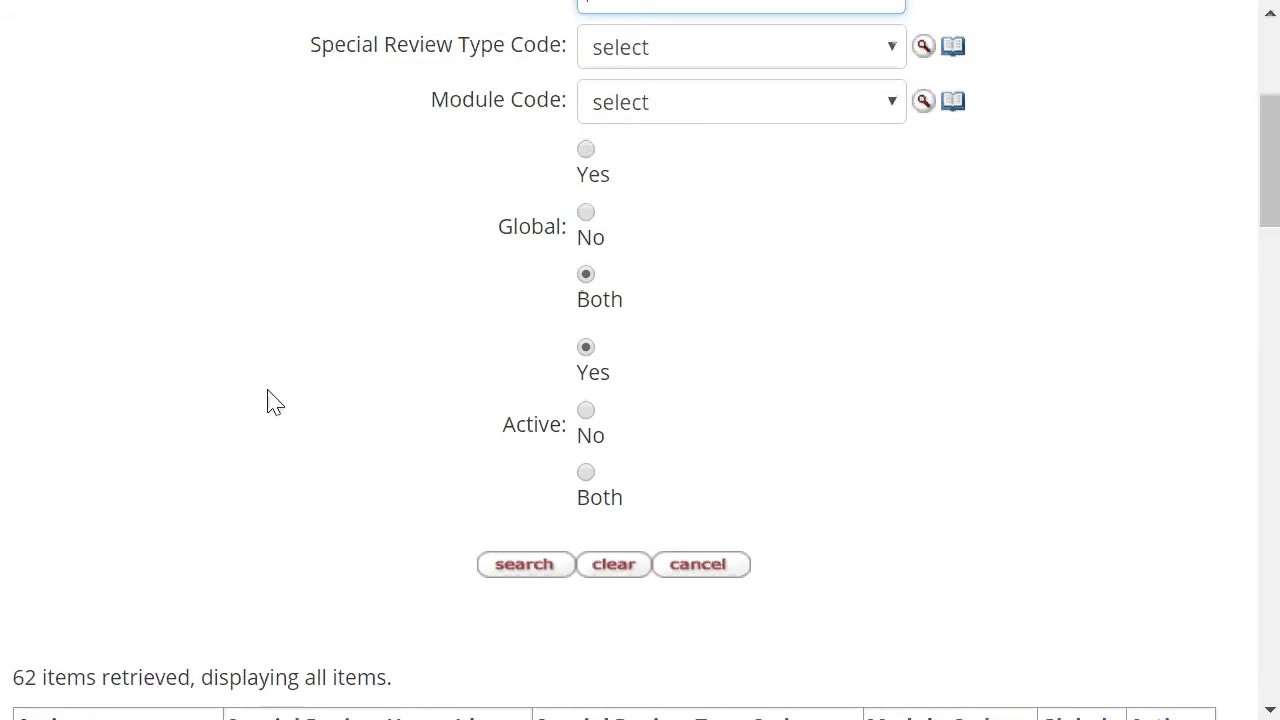
scroll(271, 403, down, 3)
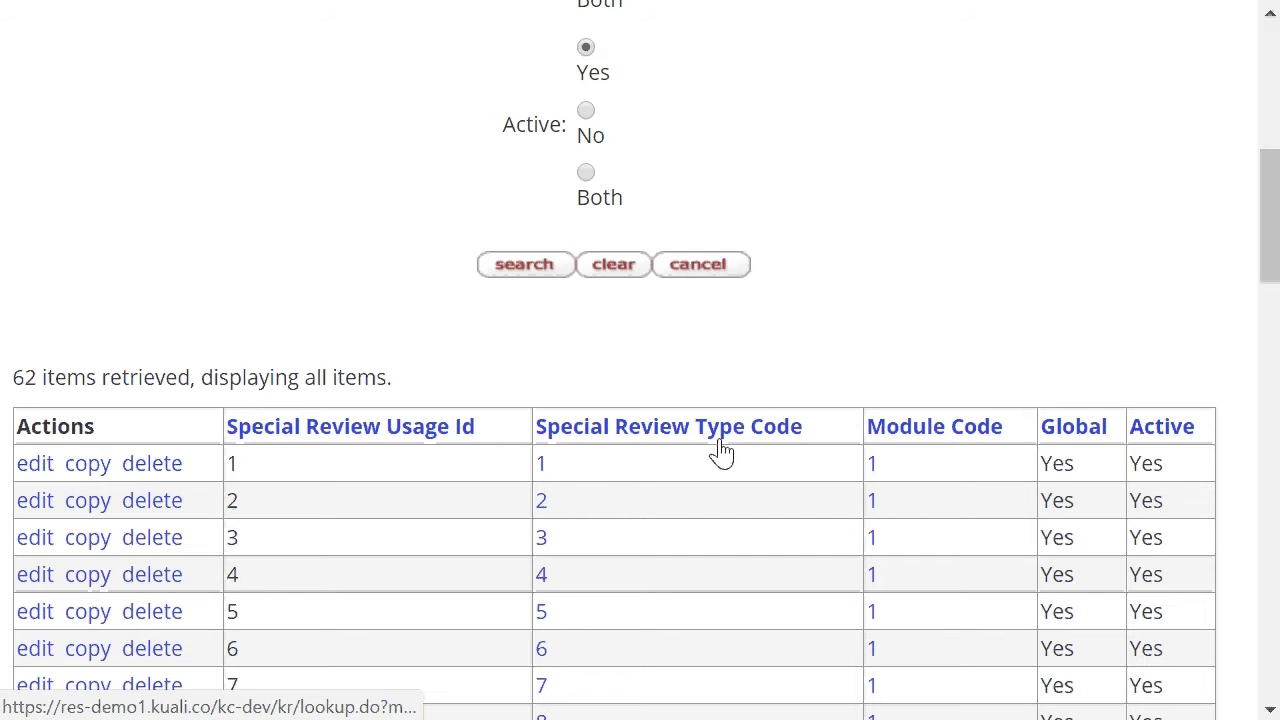
scroll(927, 540, down, 3)
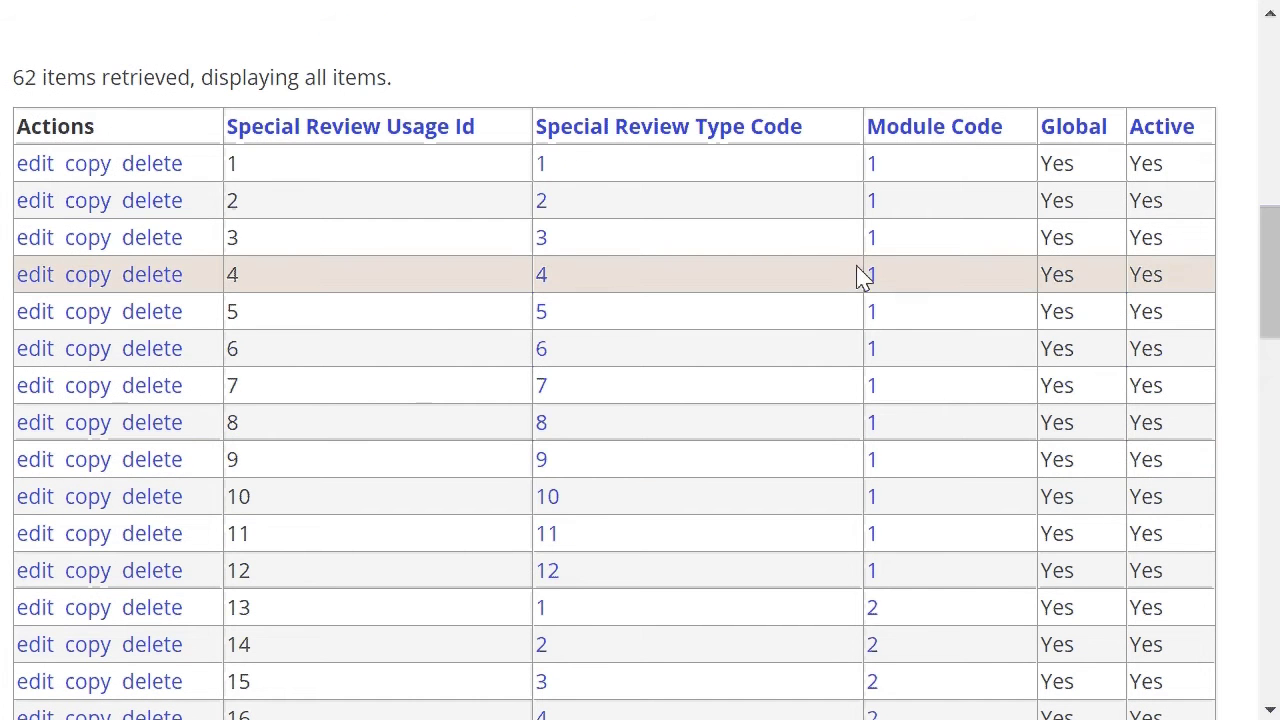
click(873, 276)
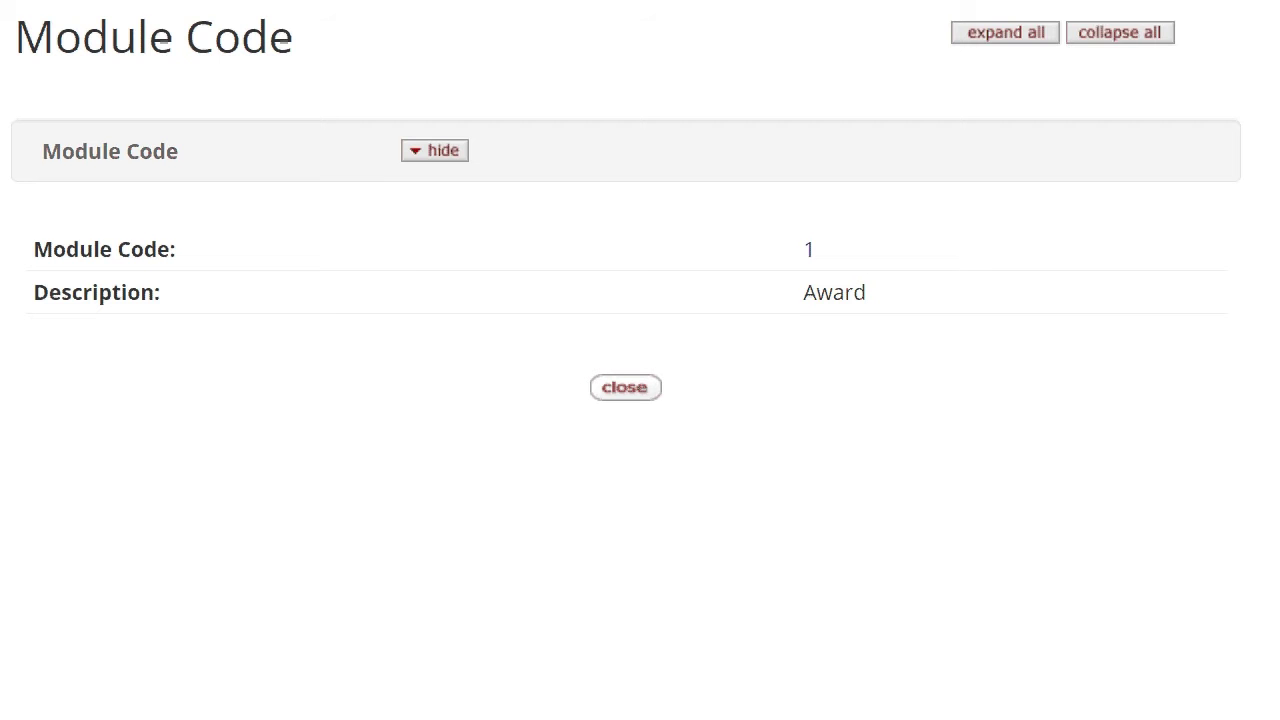
Step: Create a new Special Review Usage document from the lookup and describe it as "Add Special Review Usage"
key(Escape)
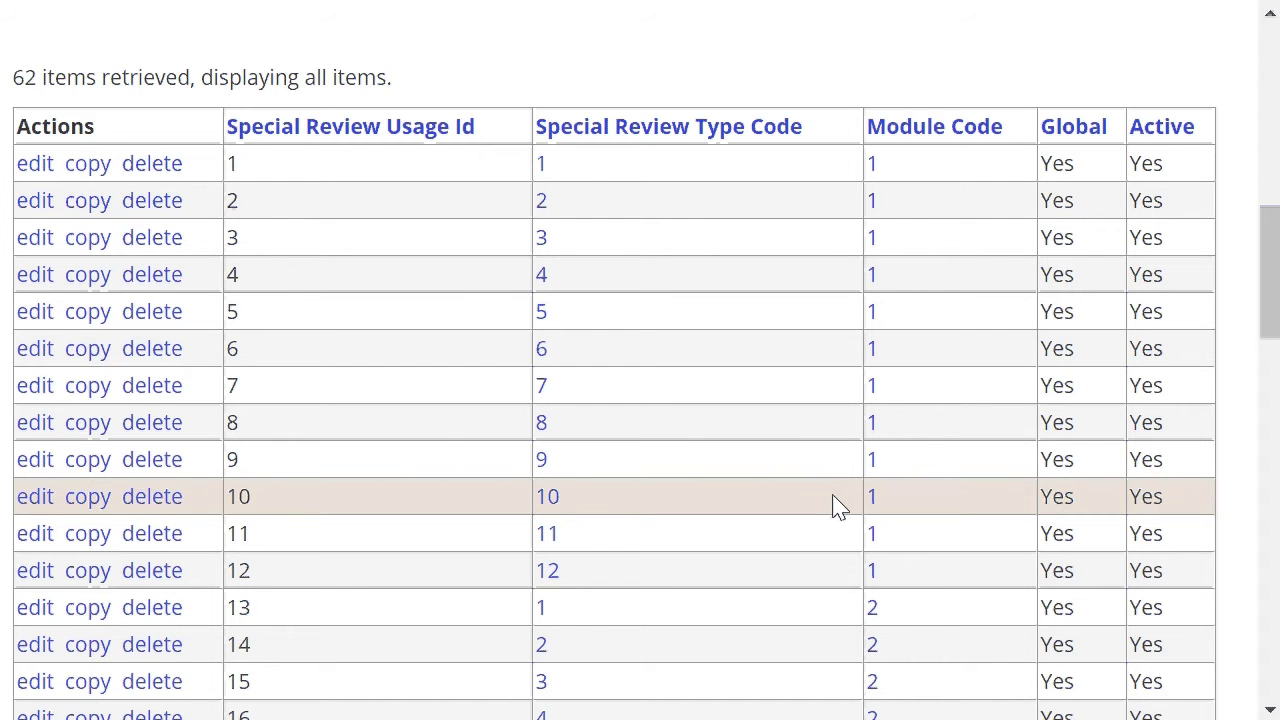
scroll(814, 494, up, 10)
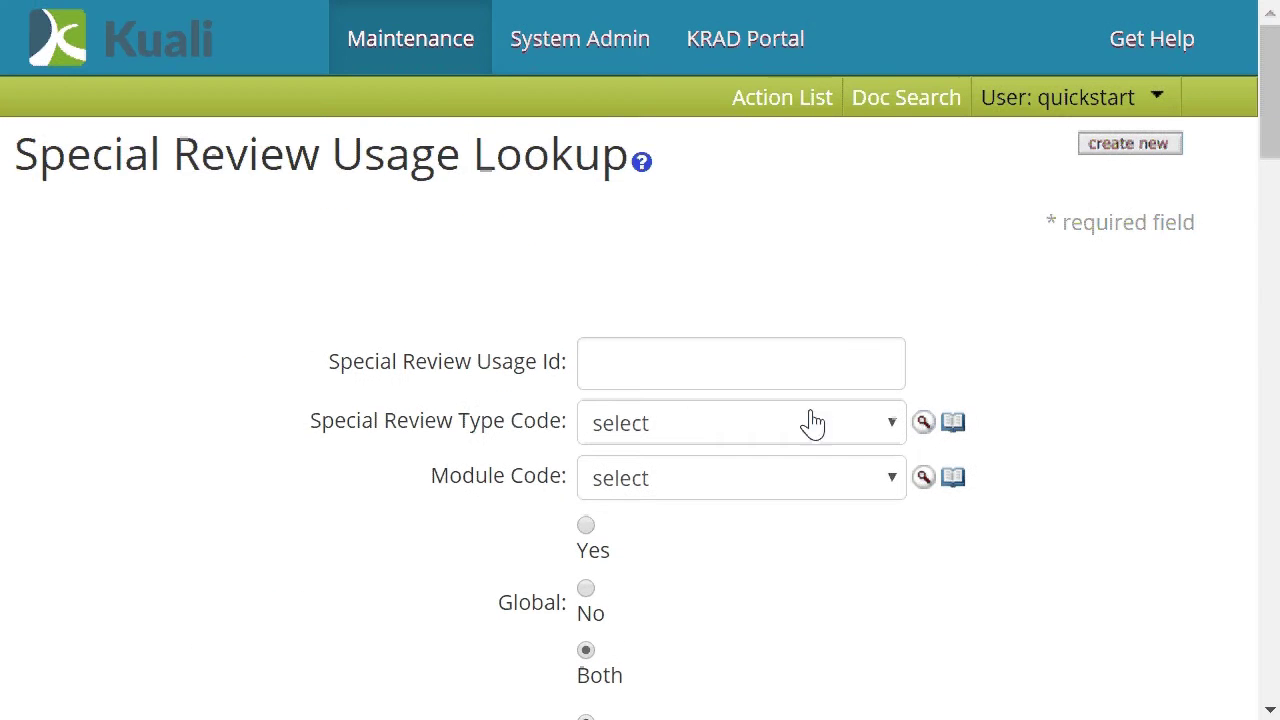
right_click(1127, 149)
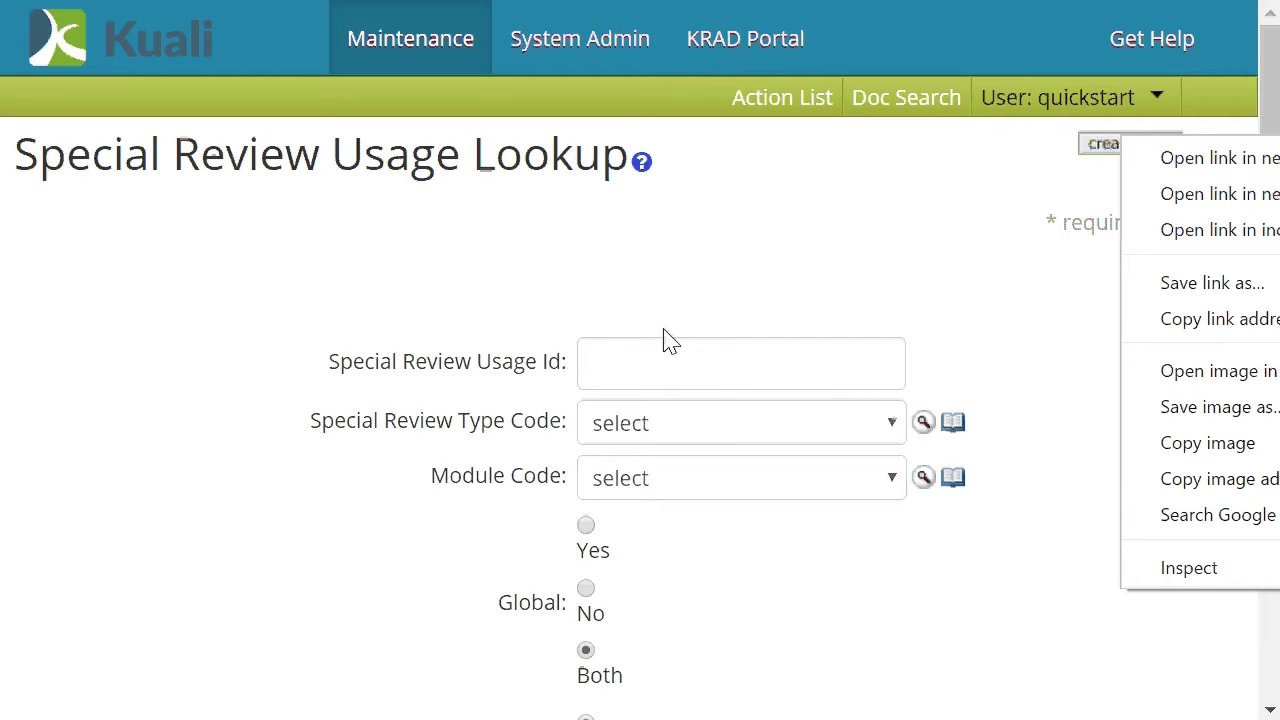
click(505, 245)
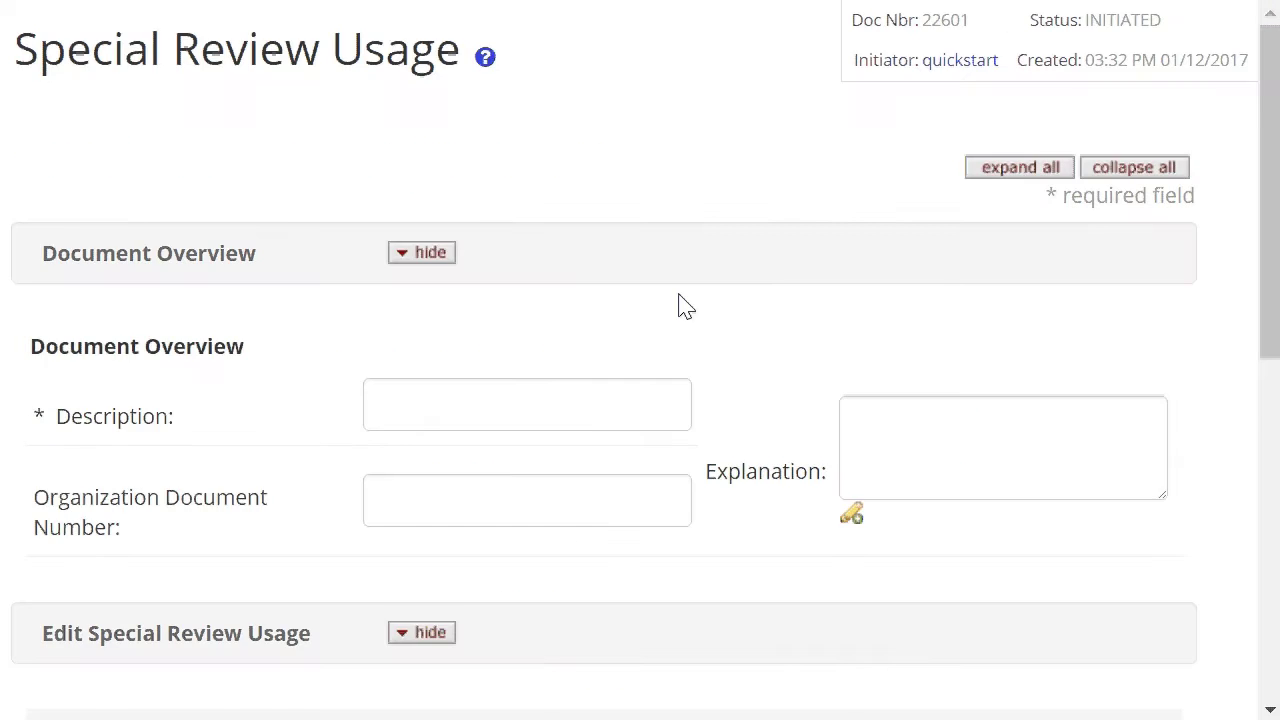
scroll(680, 310, down, 3)
click(503, 238)
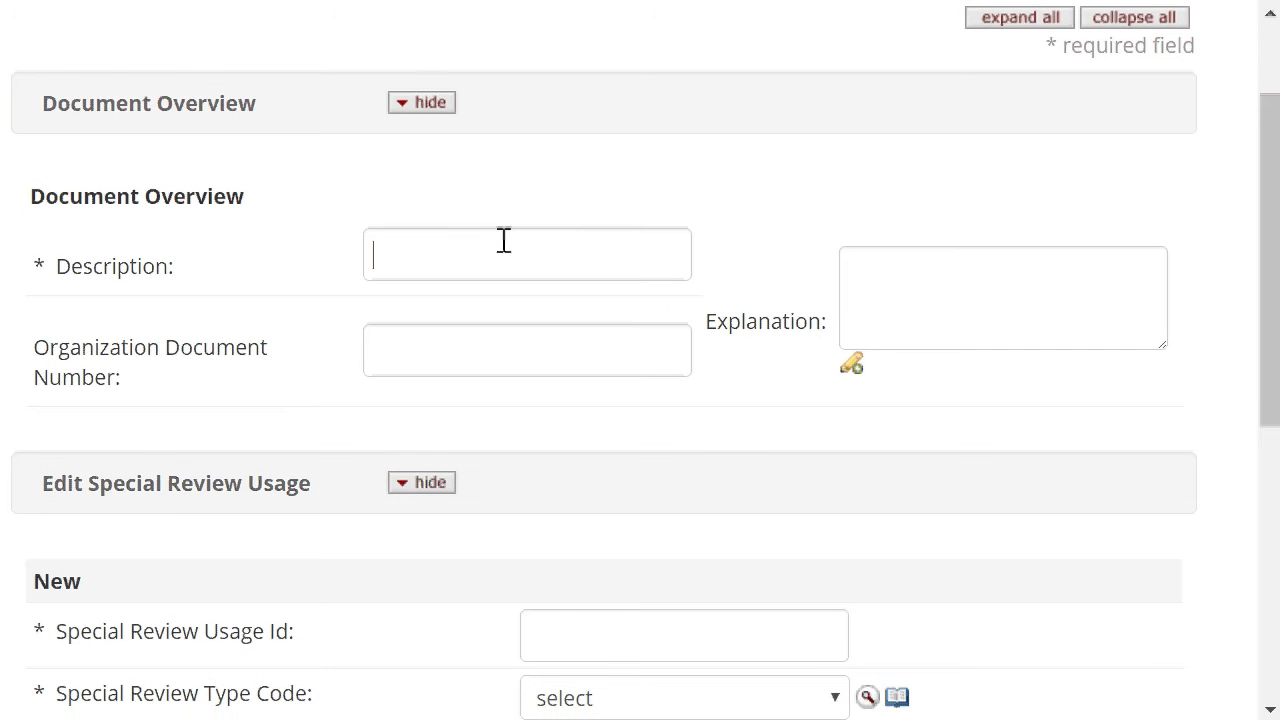
text(Add)
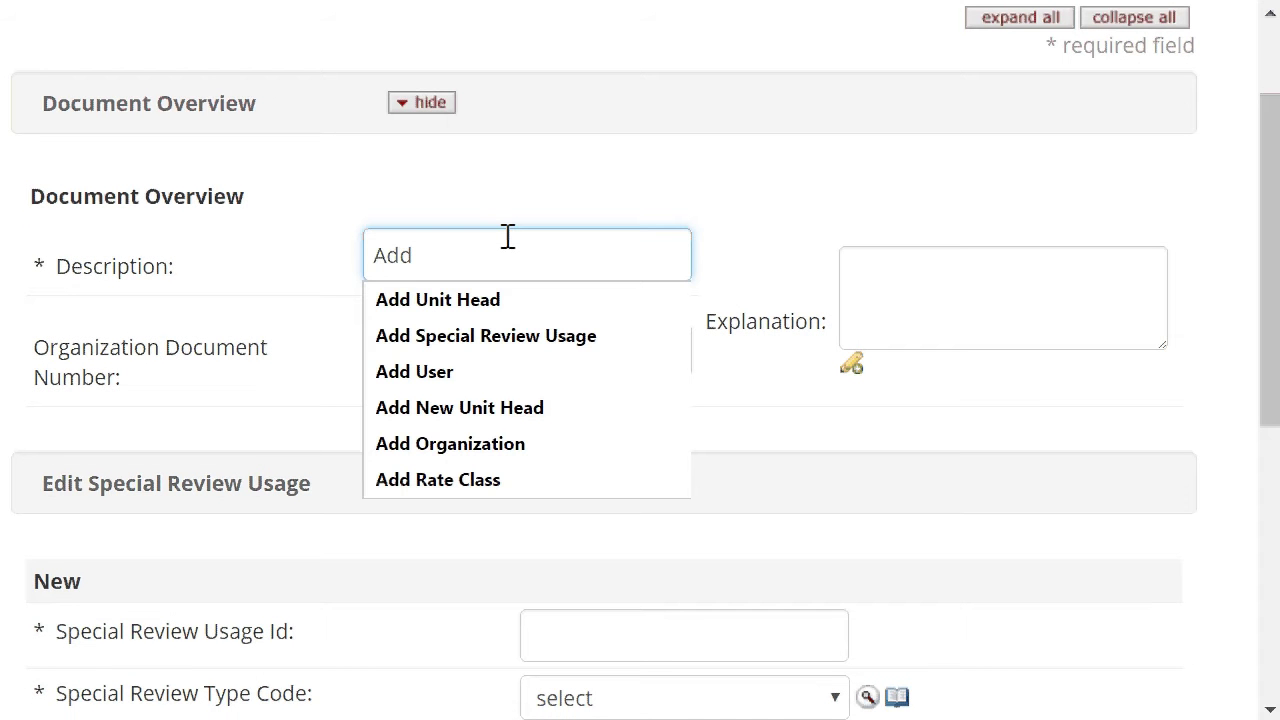
click(485, 336)
Step: Define usage ID 61 with the type "Responsible Conduct of Research" and the module "Development Proposal"
scroll(791, 277, down, 5)
click(663, 206)
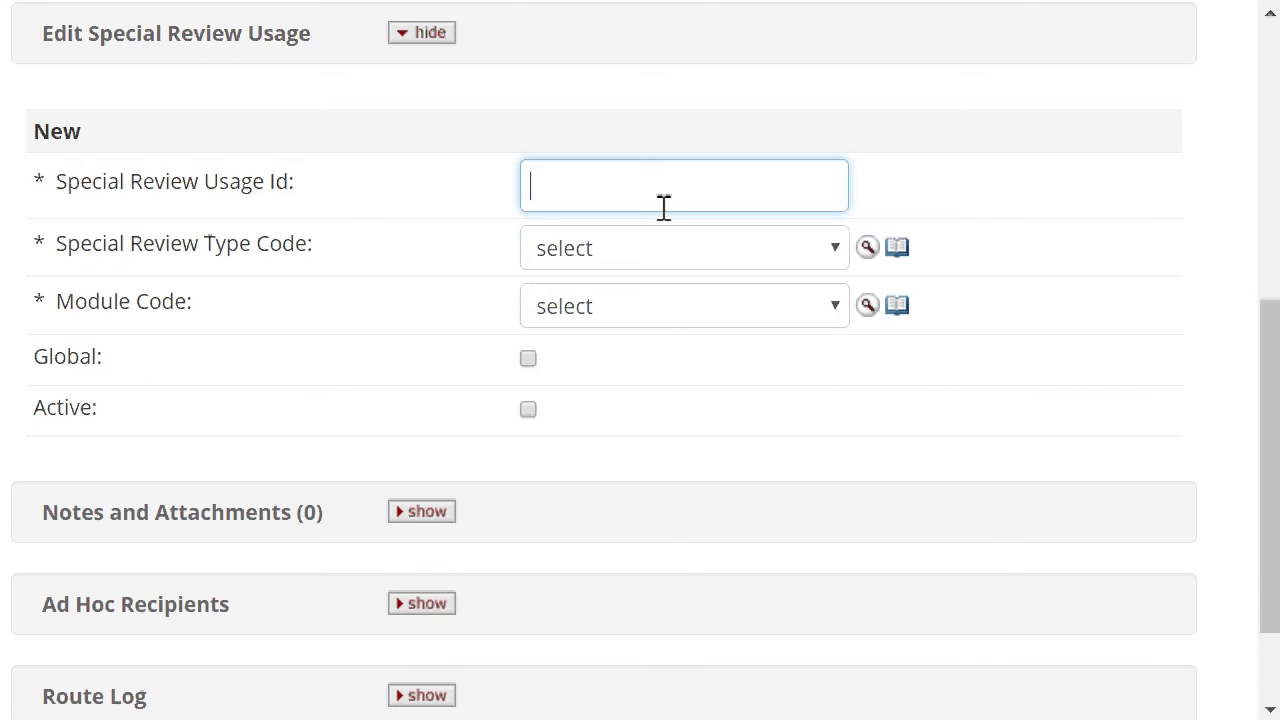
text(61)
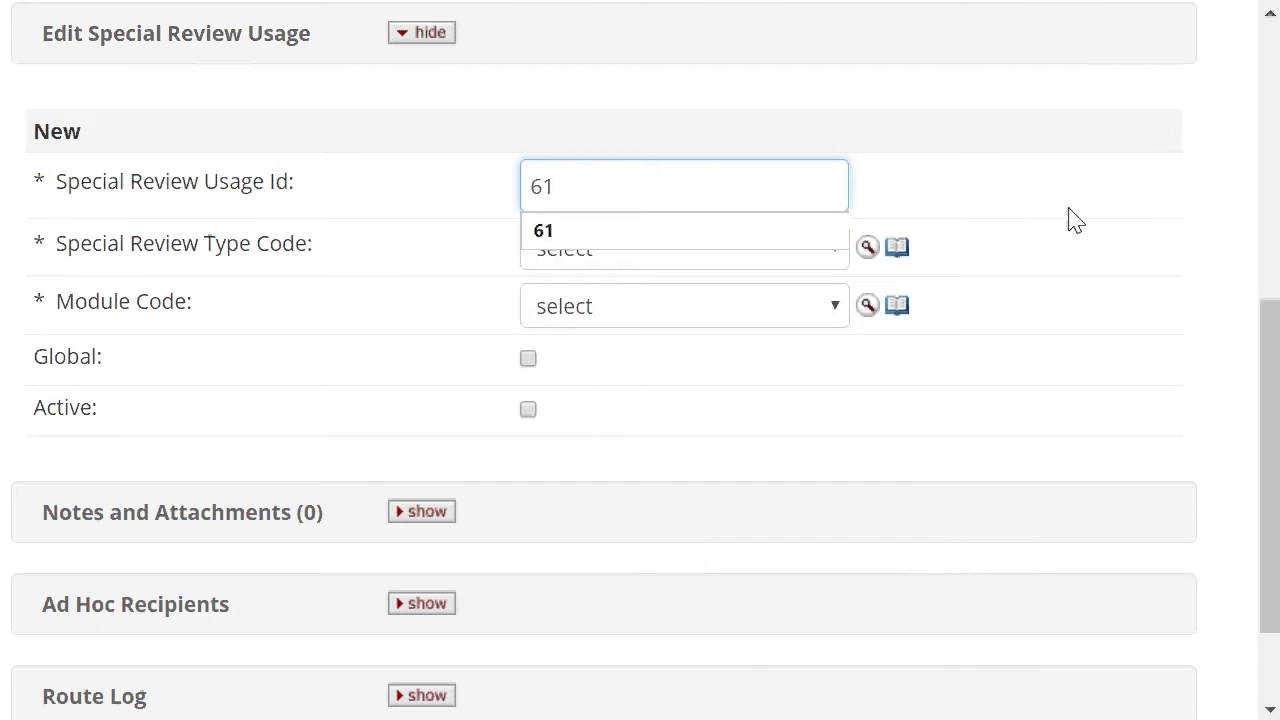
click(760, 245)
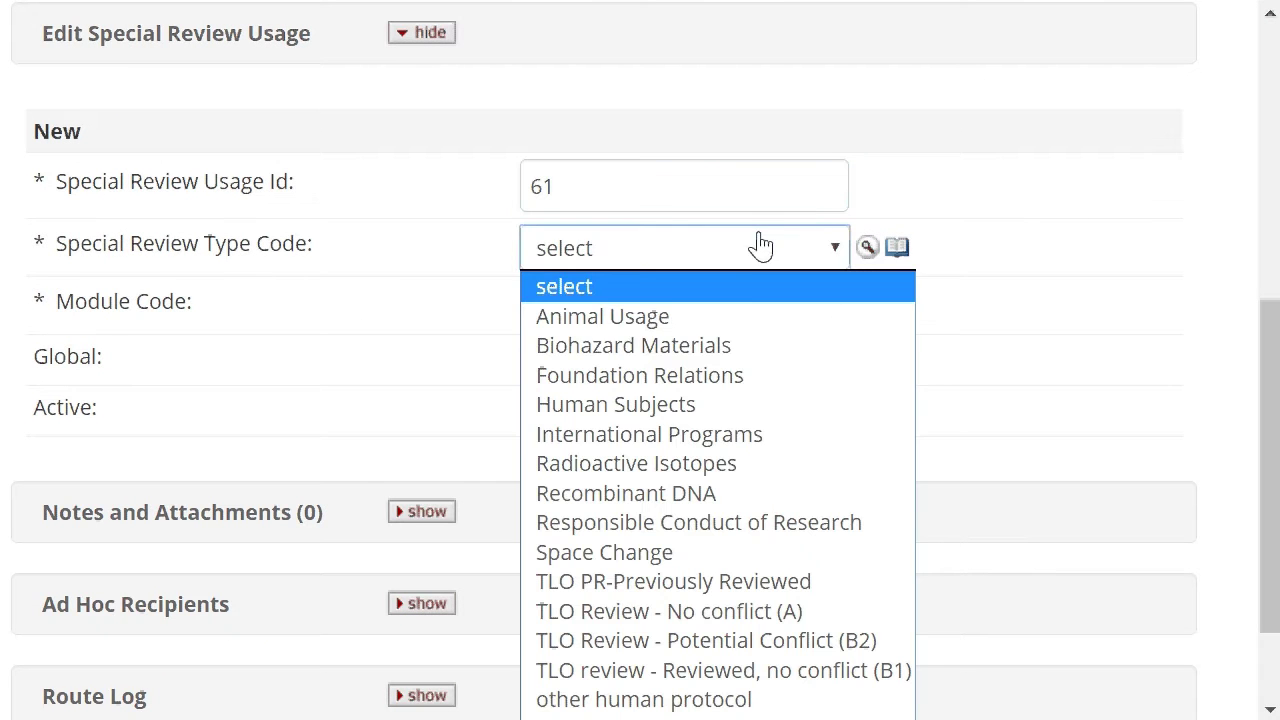
click(740, 530)
click(620, 310)
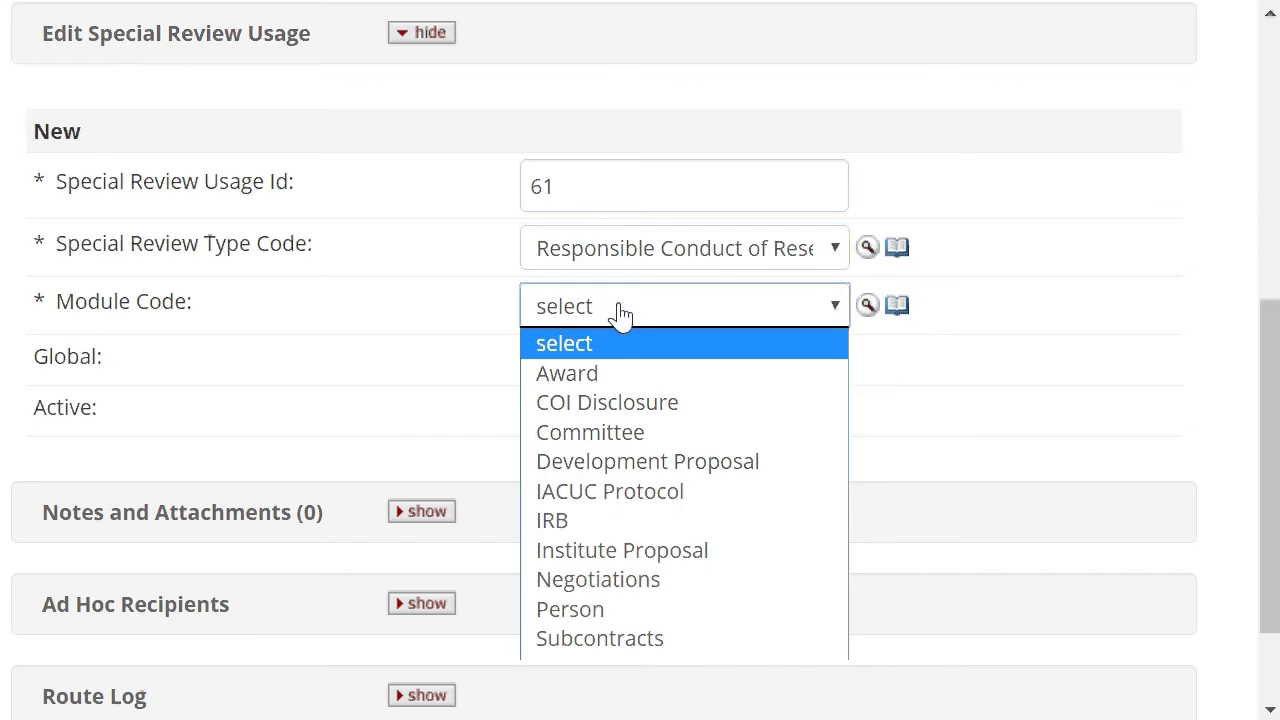
click(655, 460)
Step: Mark the Development Proposal usage as global and active and submit the document
click(529, 360)
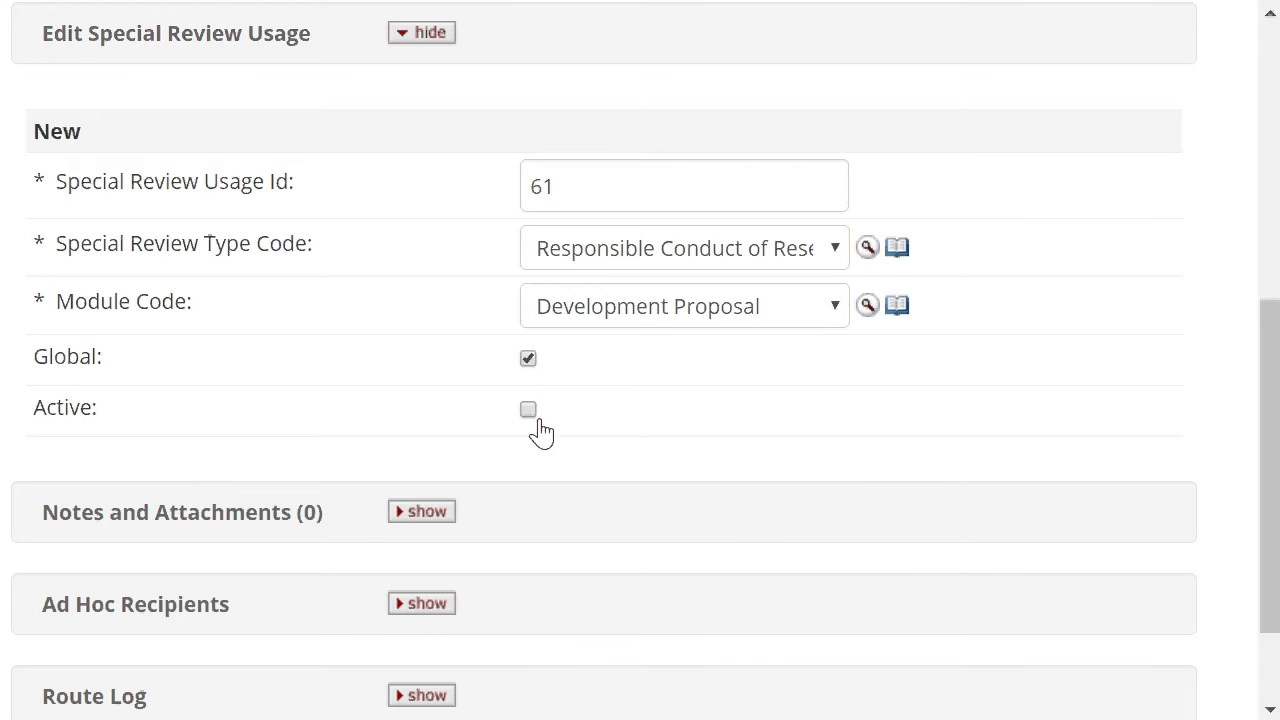
click(528, 412)
scroll(411, 386, down, 2)
click(348, 658)
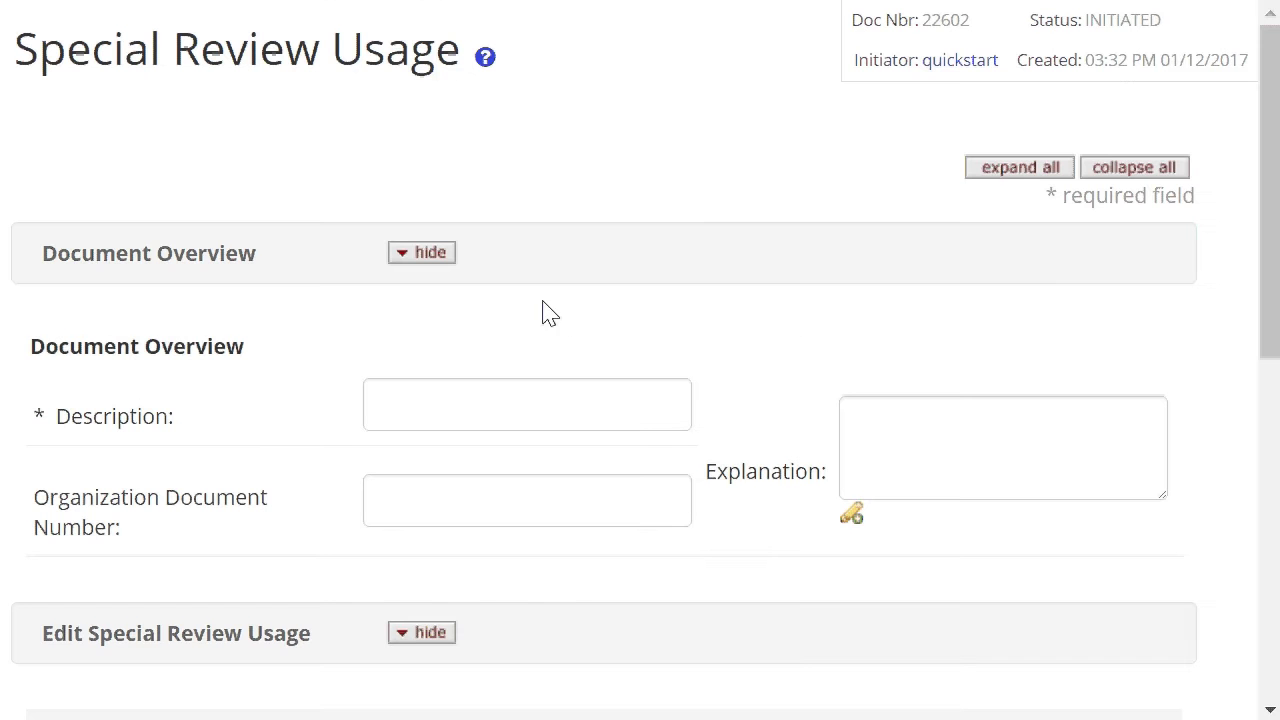
Step: Describe the second new Special Review Usage document as "Add Special Review Usage"
click(460, 390)
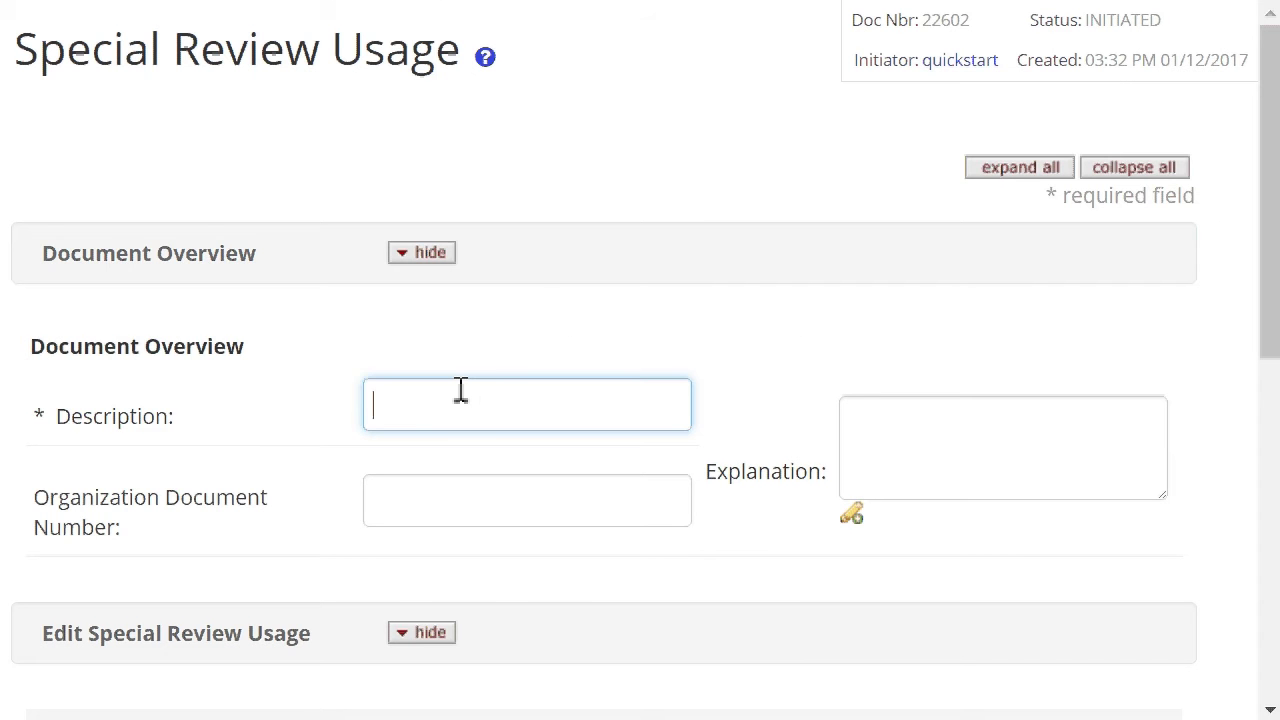
text(Add Special Review Usage)
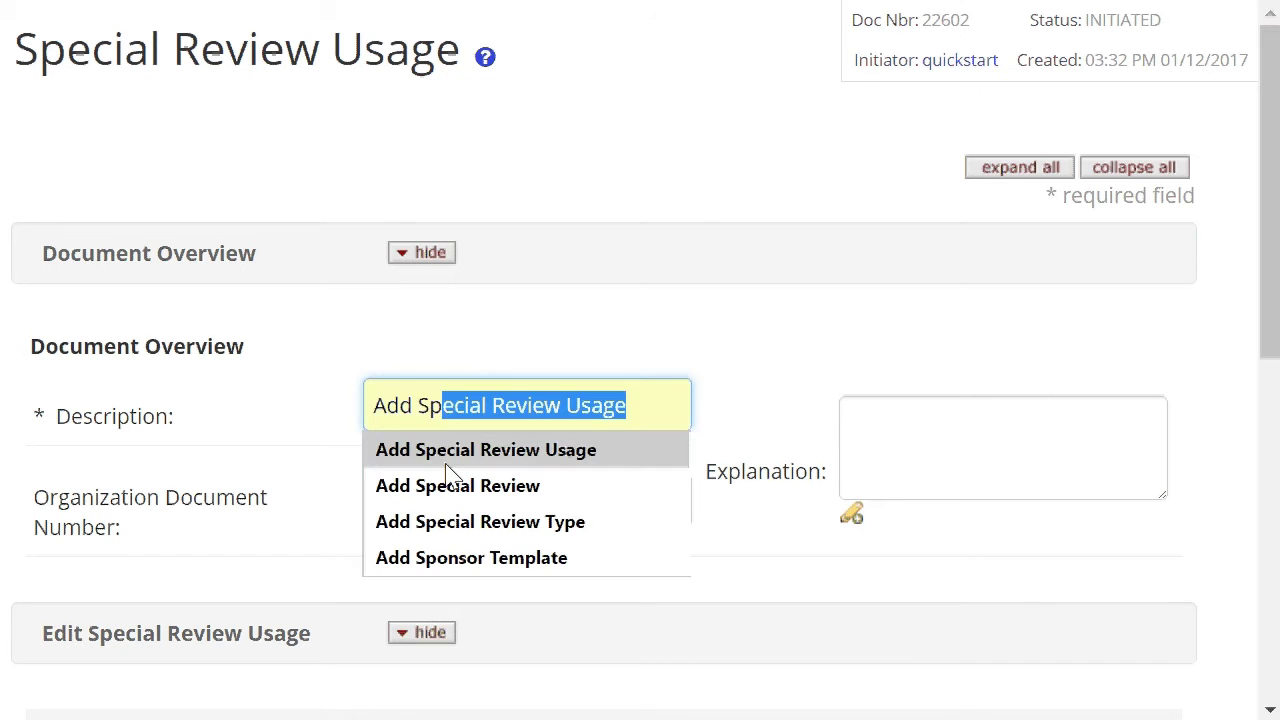
click(446, 463)
Step: Define usage ID 62 with the type "Responsible Conduct of Research" and the module "Institute Proposal"
scroll(731, 437, down, 5)
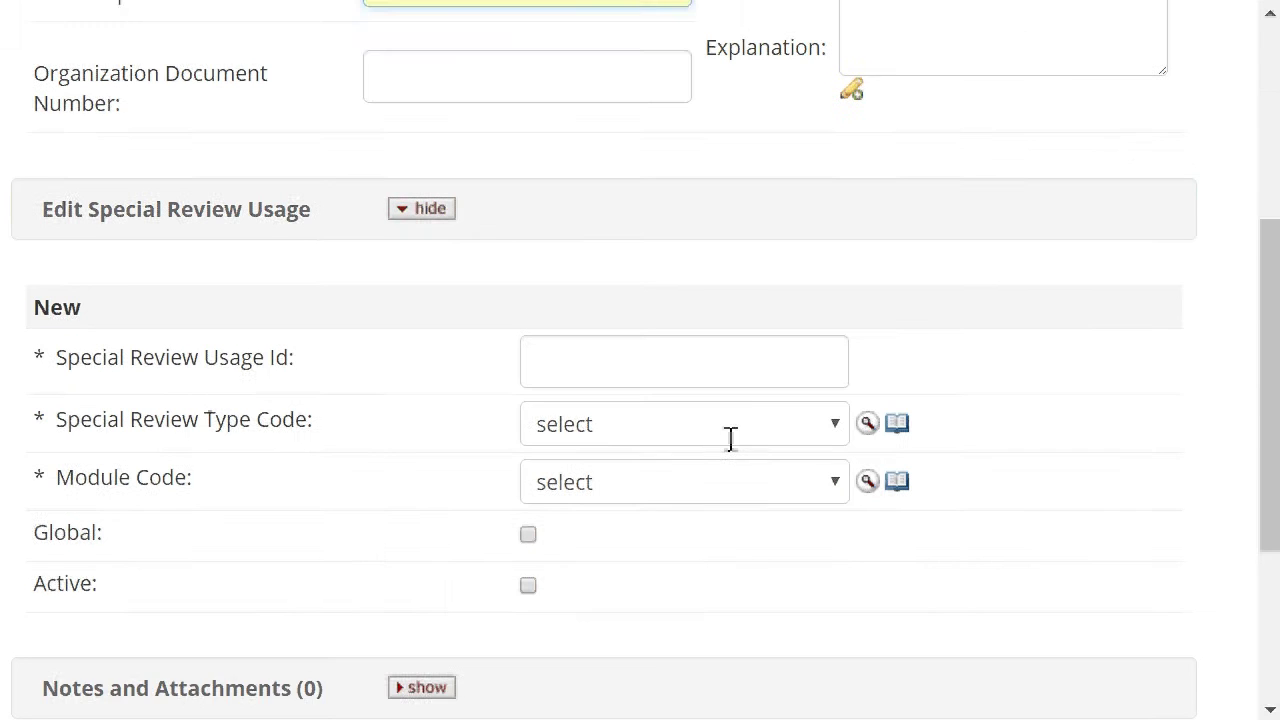
click(704, 333)
text(62)
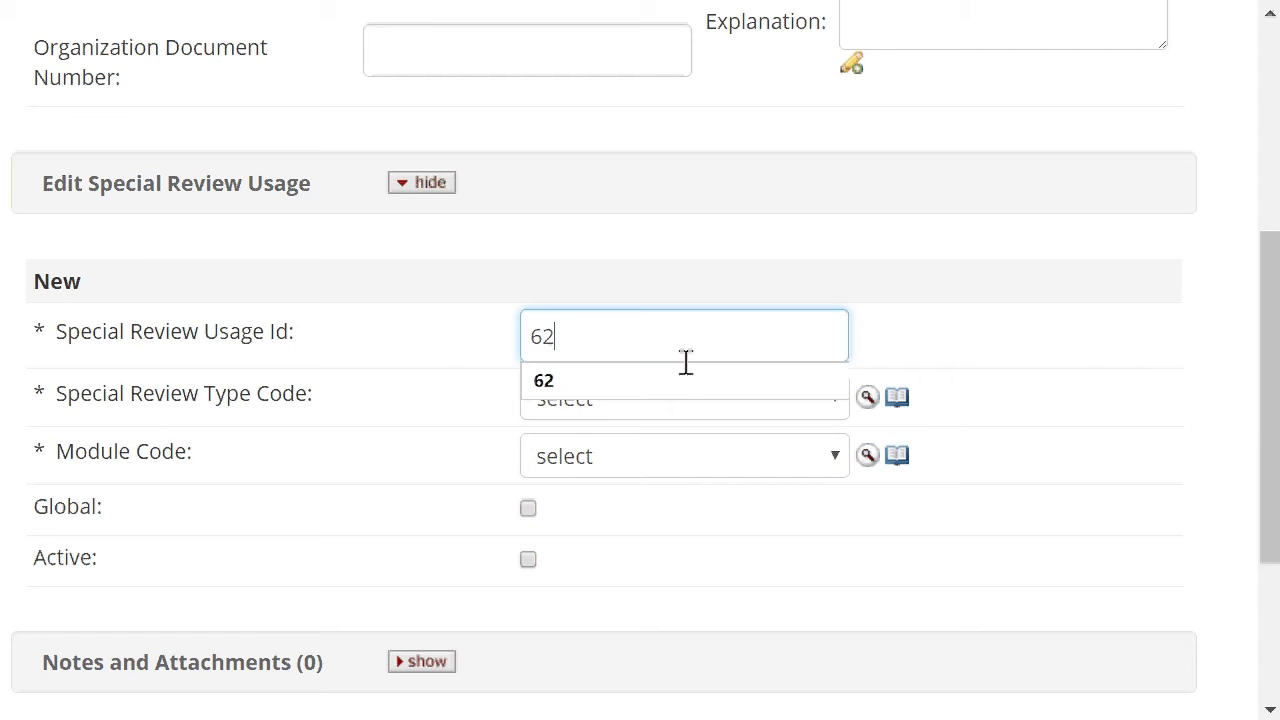
click(790, 408)
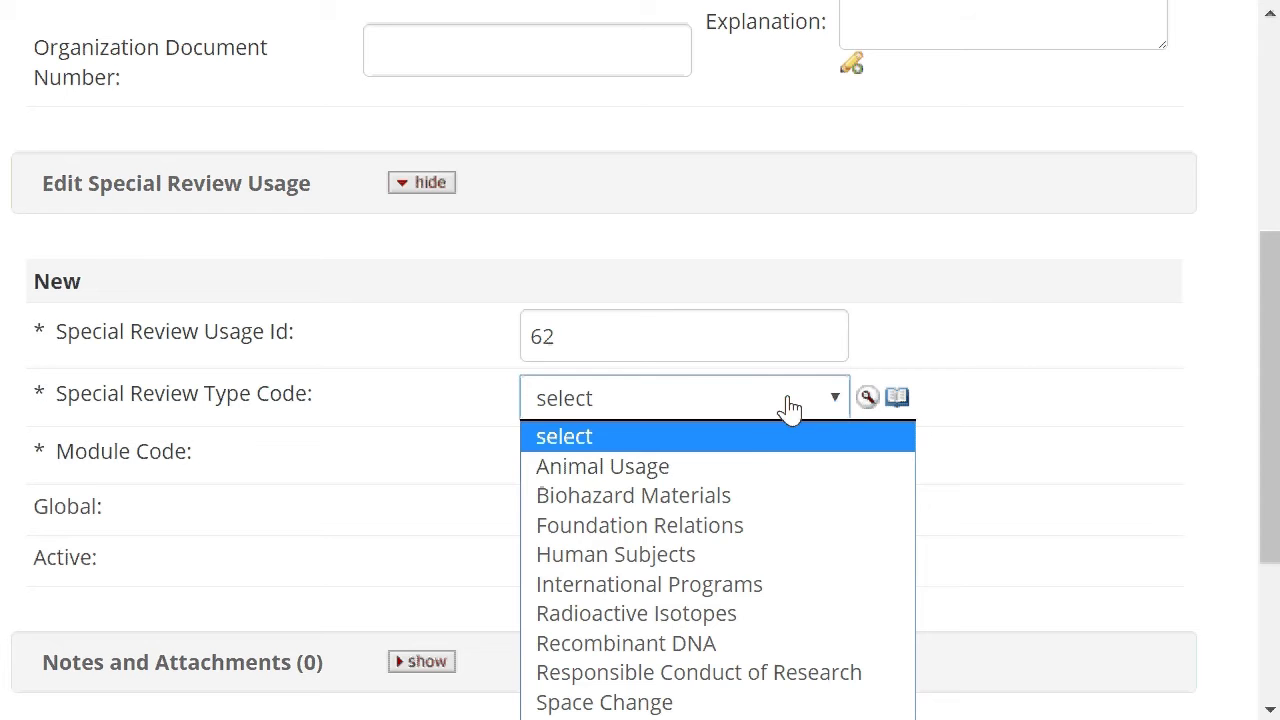
click(637, 468)
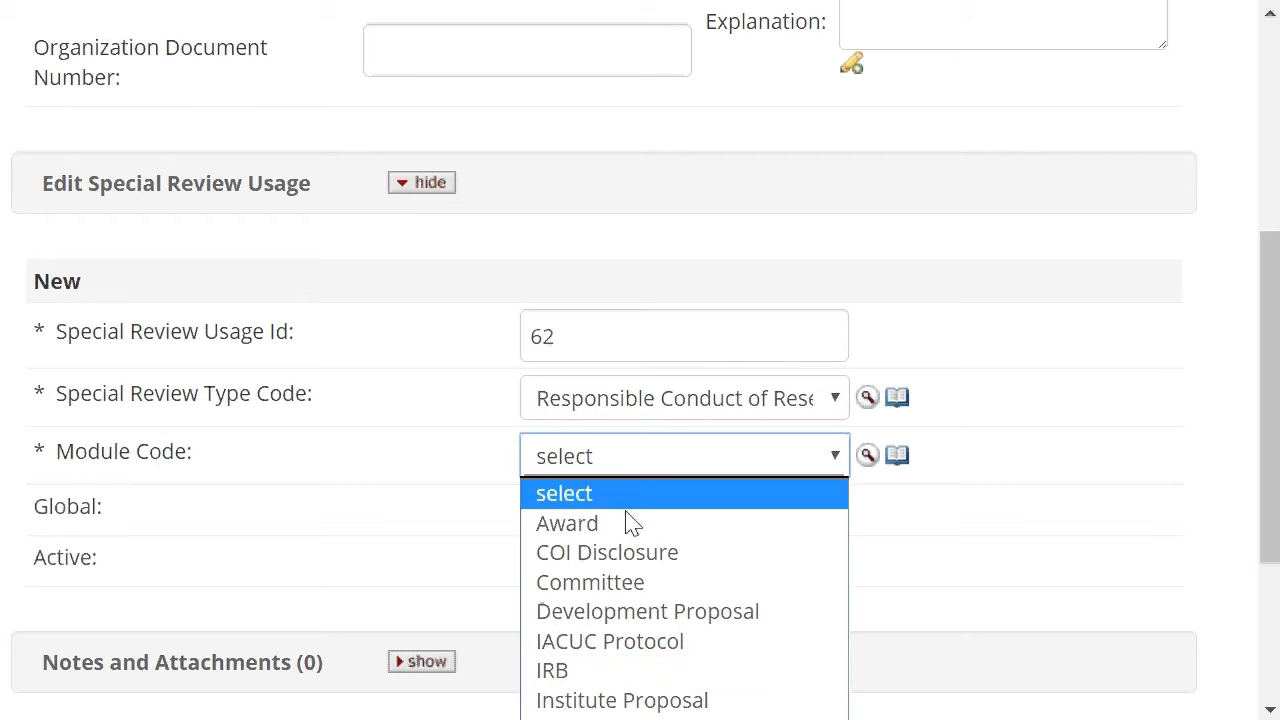
click(620, 697)
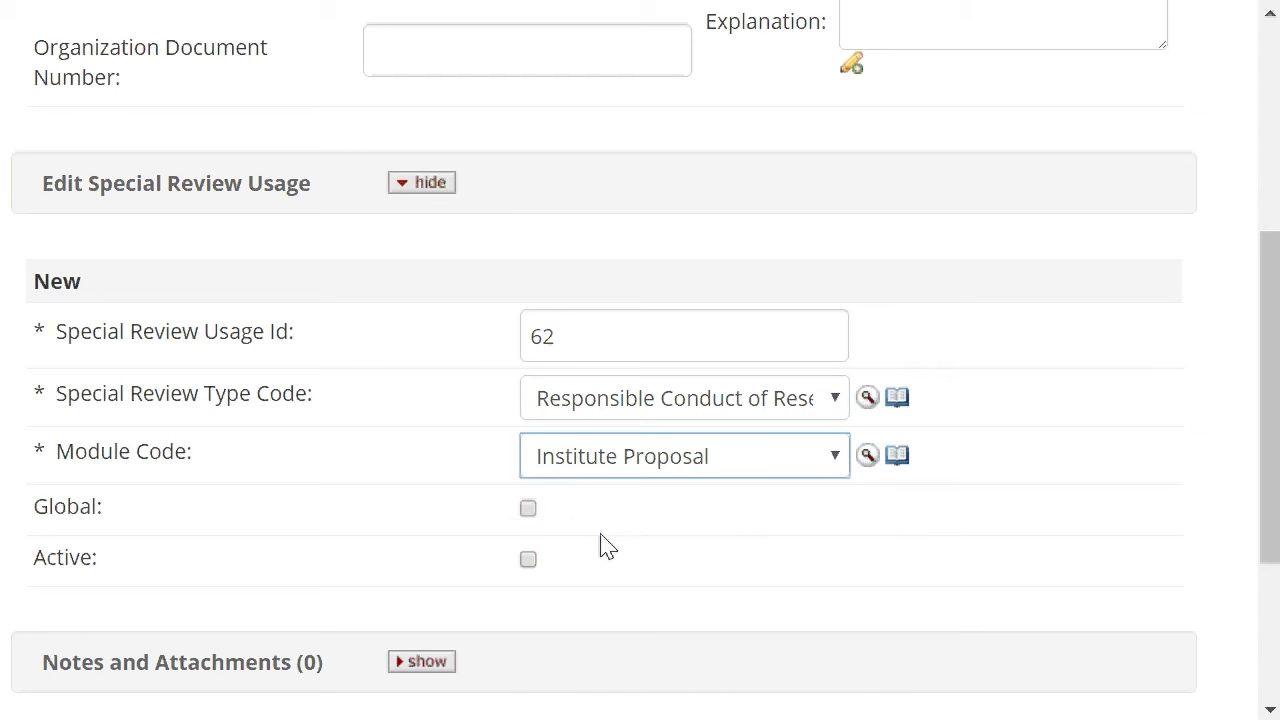
Step: Mark the Institute Proposal usage as global and active and submit the document
click(528, 508)
click(528, 559)
scroll(432, 561, down, 3)
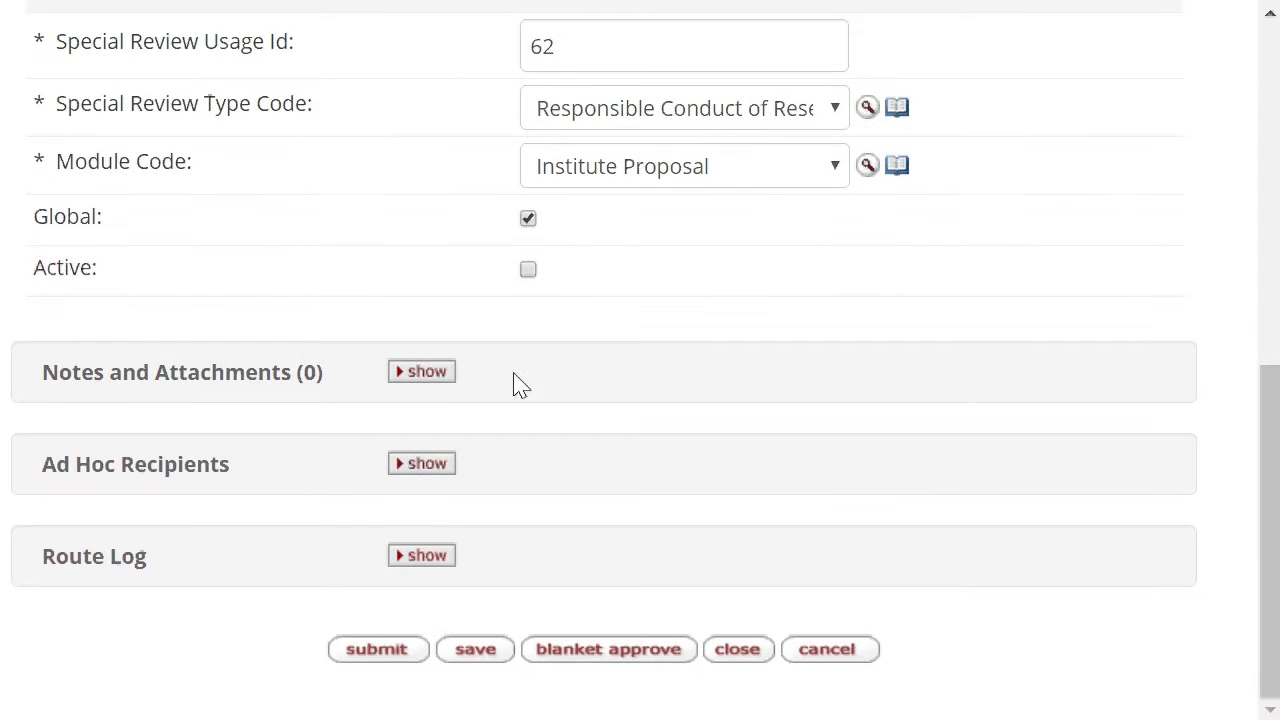
click(528, 269)
click(376, 645)
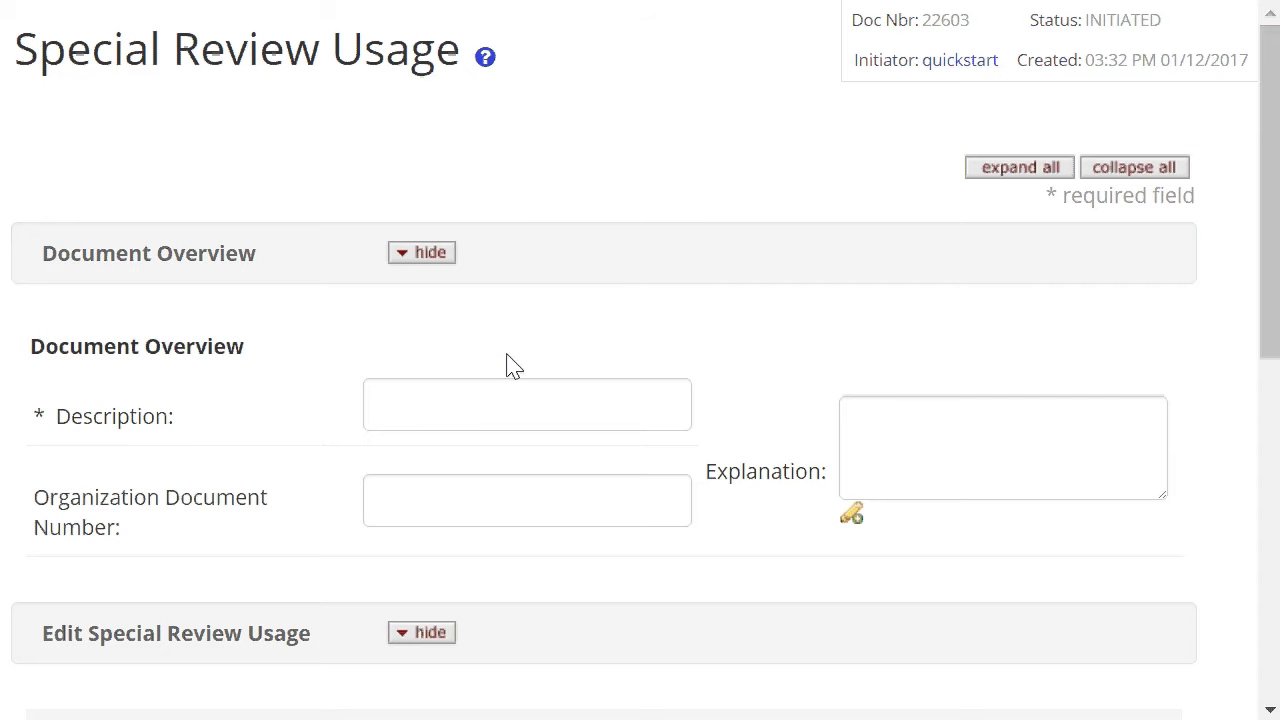
Step: Describe the third new Special Review Usage document as "Add Special Review Usage"
click(465, 413)
text(Add Spec)
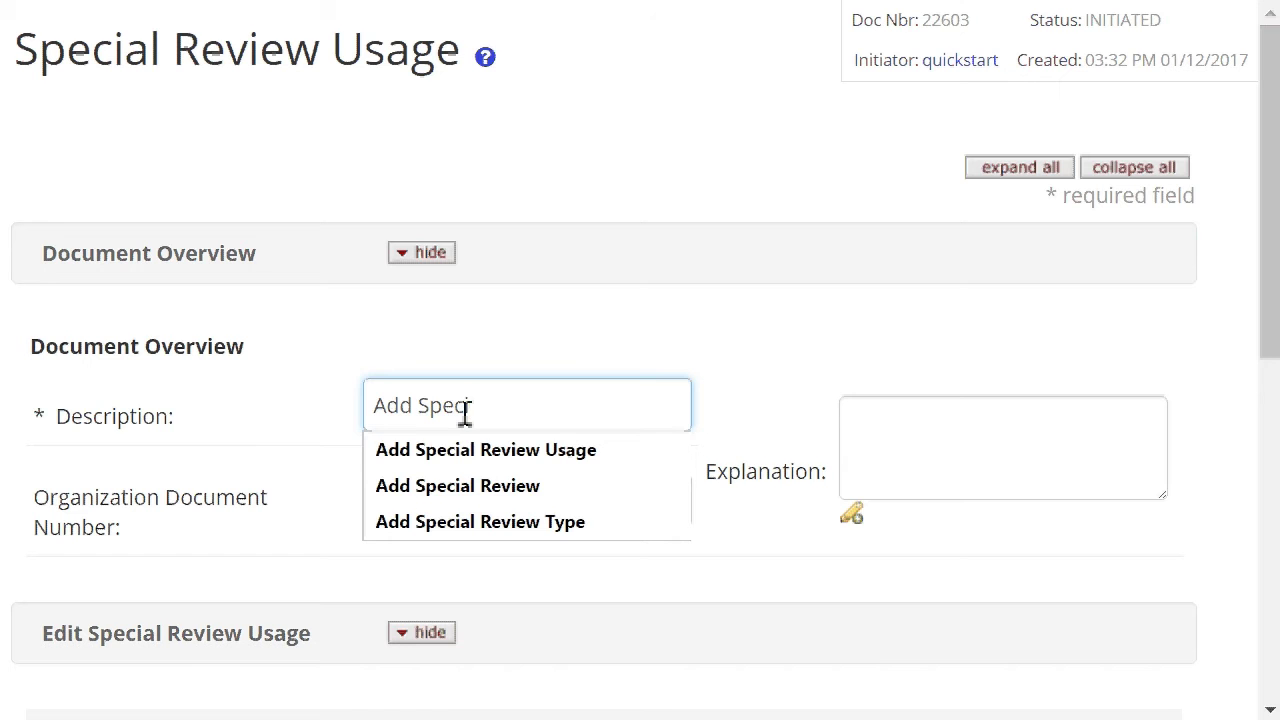
click(455, 450)
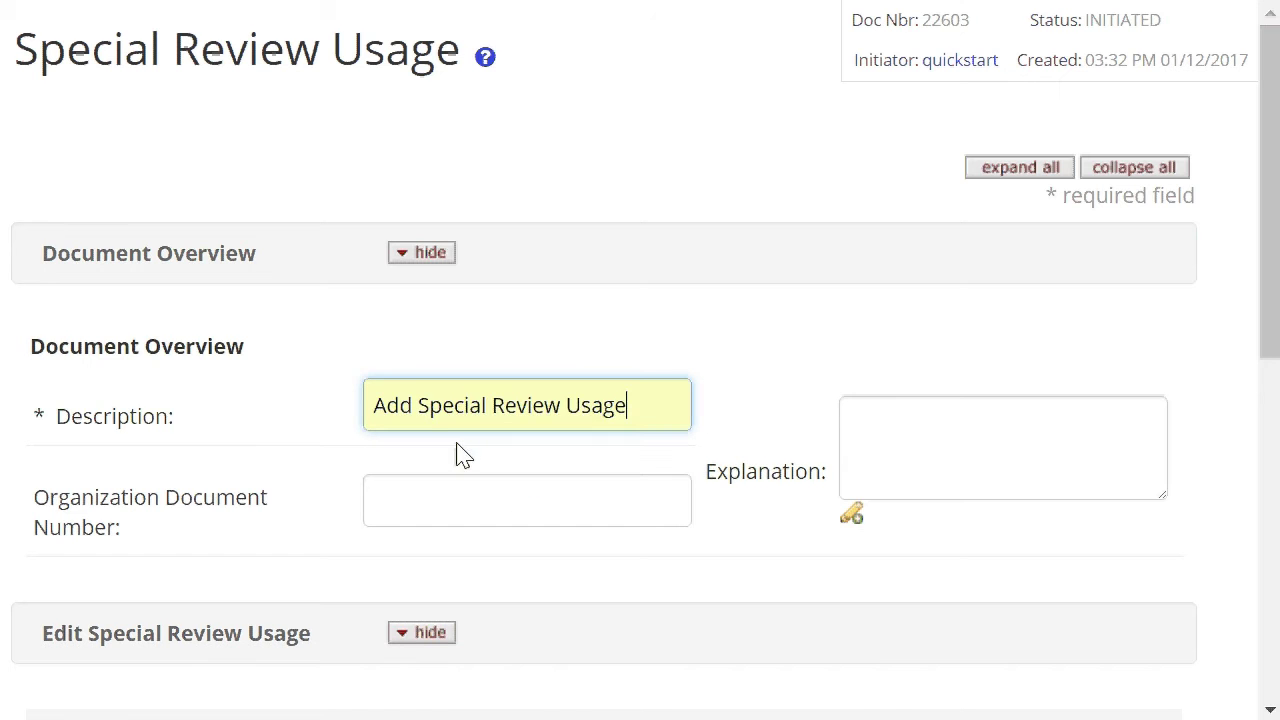
Step: Define usage ID 63 with the type "Responsible Conduct of Research" and the module "Award"
scroll(457, 440, down, 6)
click(556, 187)
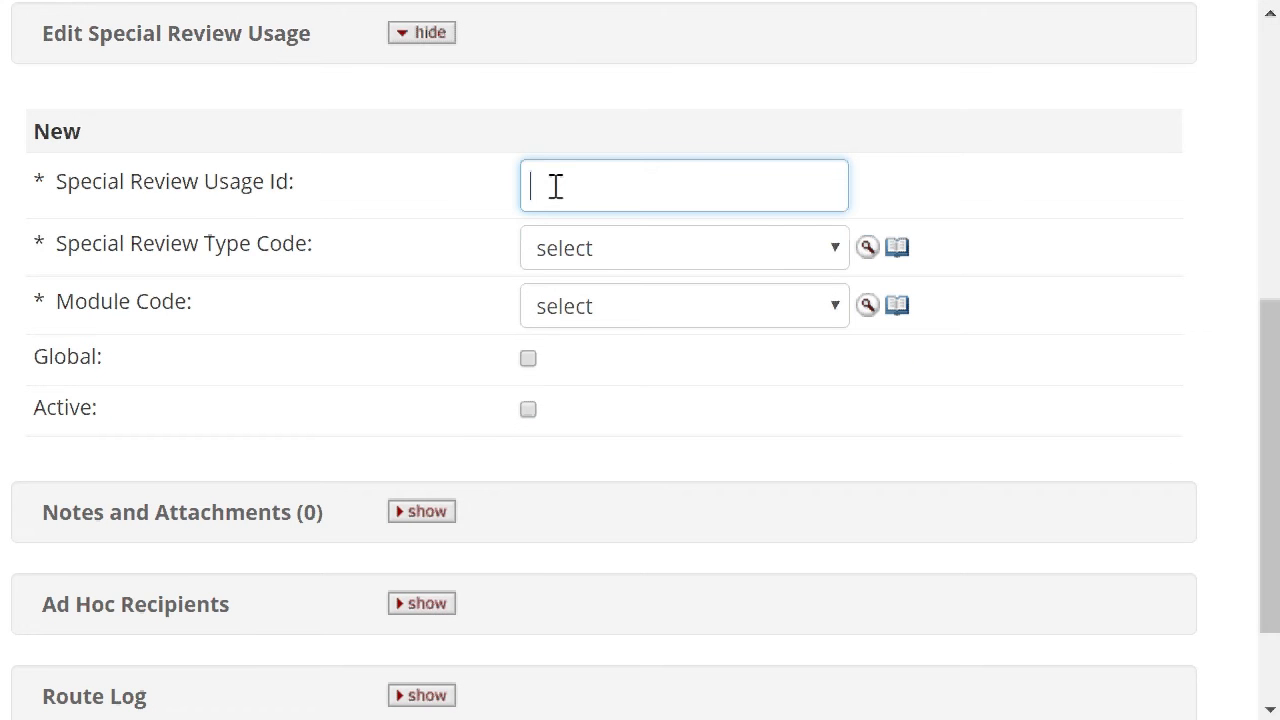
text(63)
key(Tab)
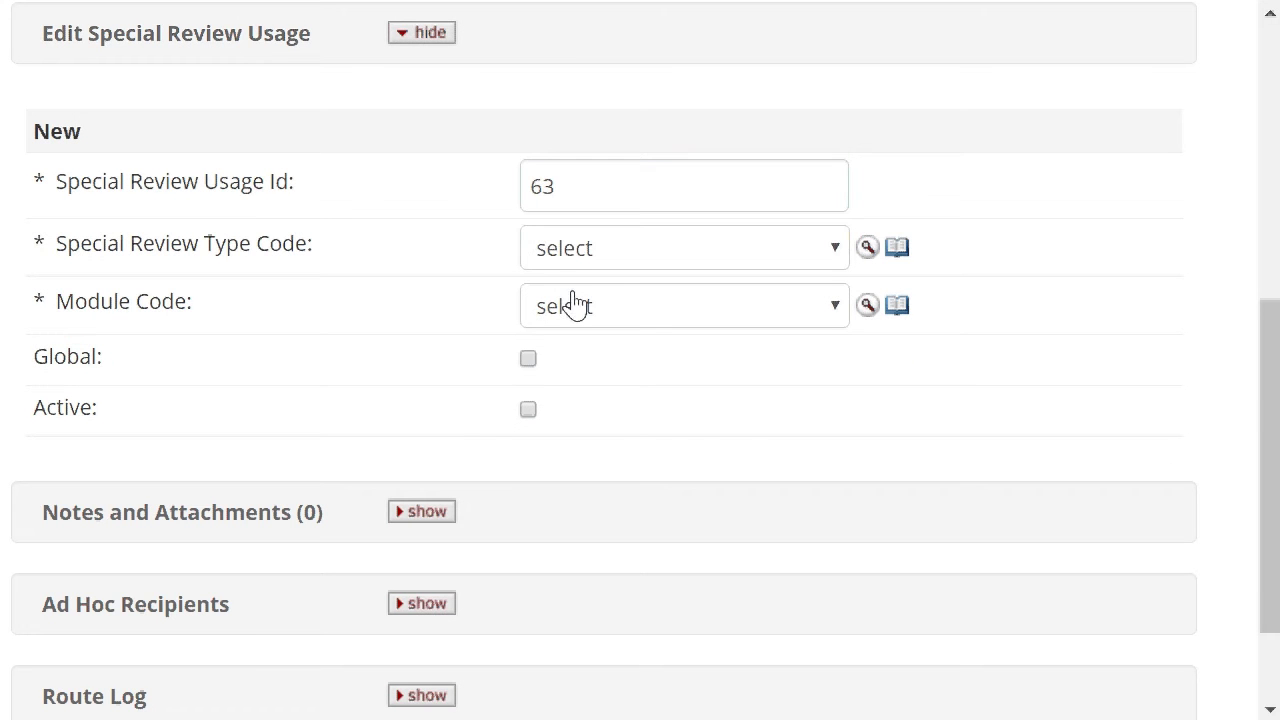
click(573, 264)
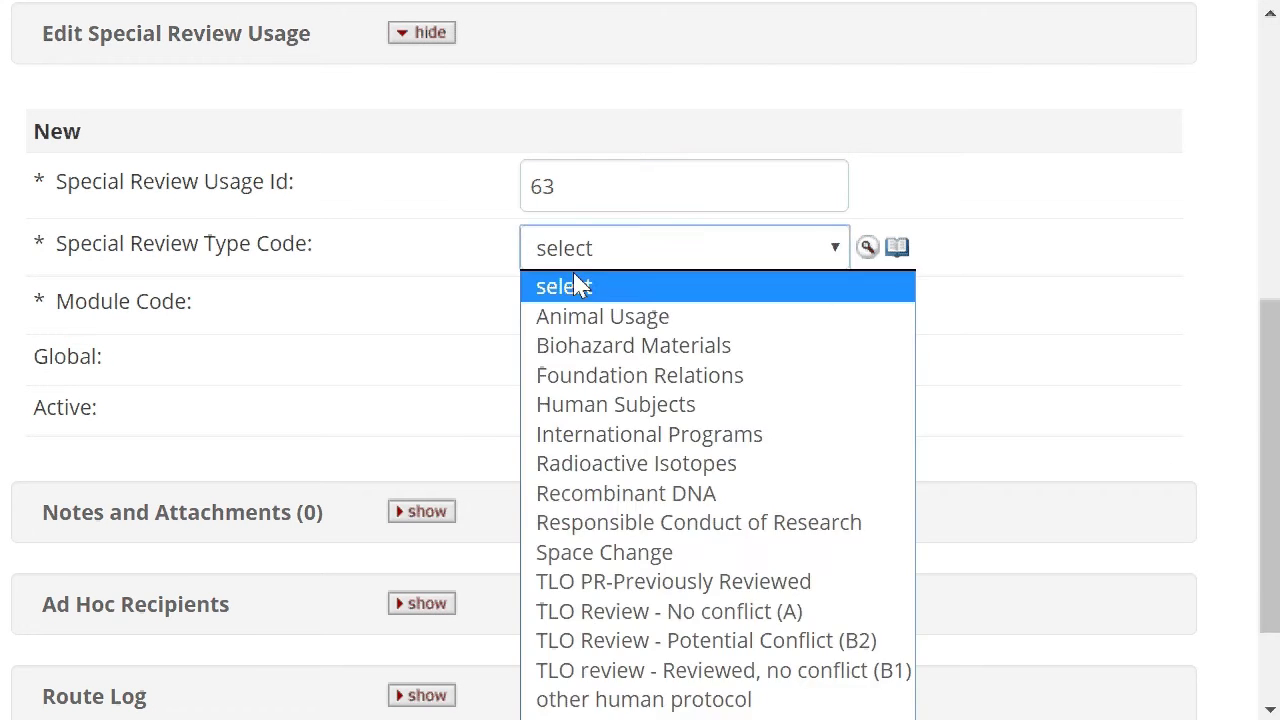
click(617, 528)
click(629, 310)
click(609, 369)
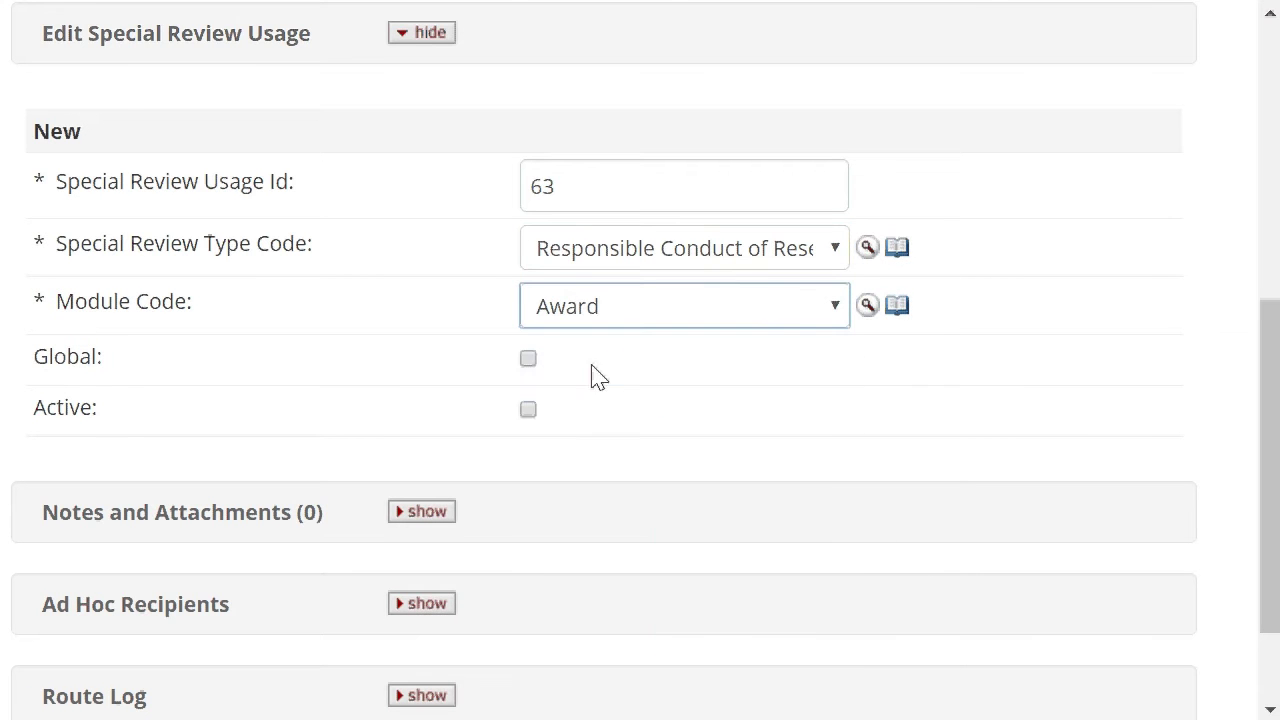
Step: Mark the Award usage as global and active and submit the document
click(528, 358)
click(528, 409)
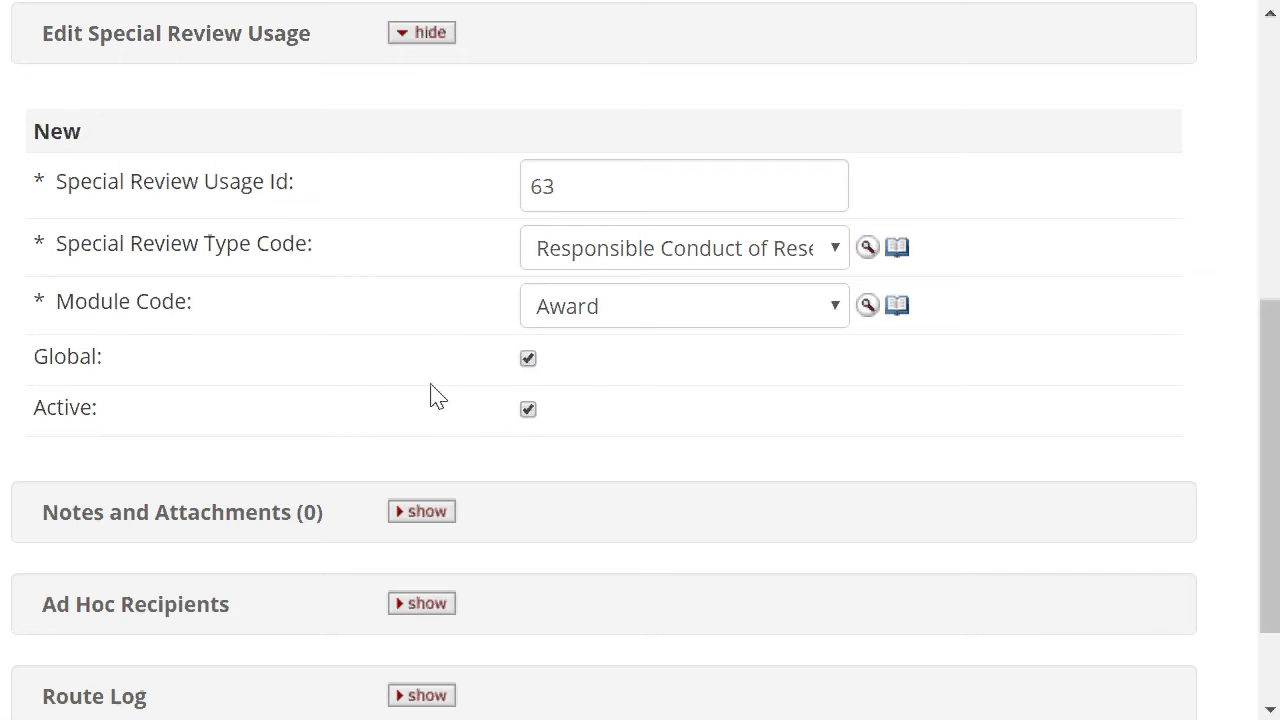
scroll(430, 395, down, 3)
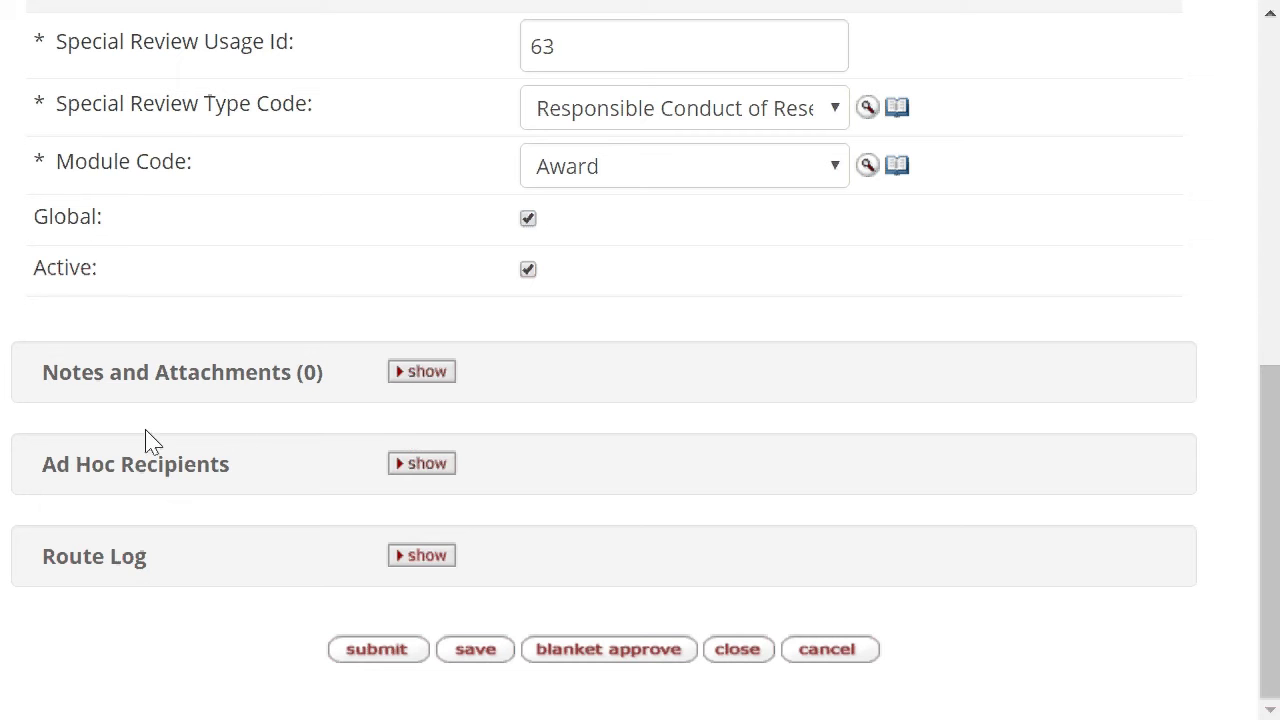
click(376, 650)
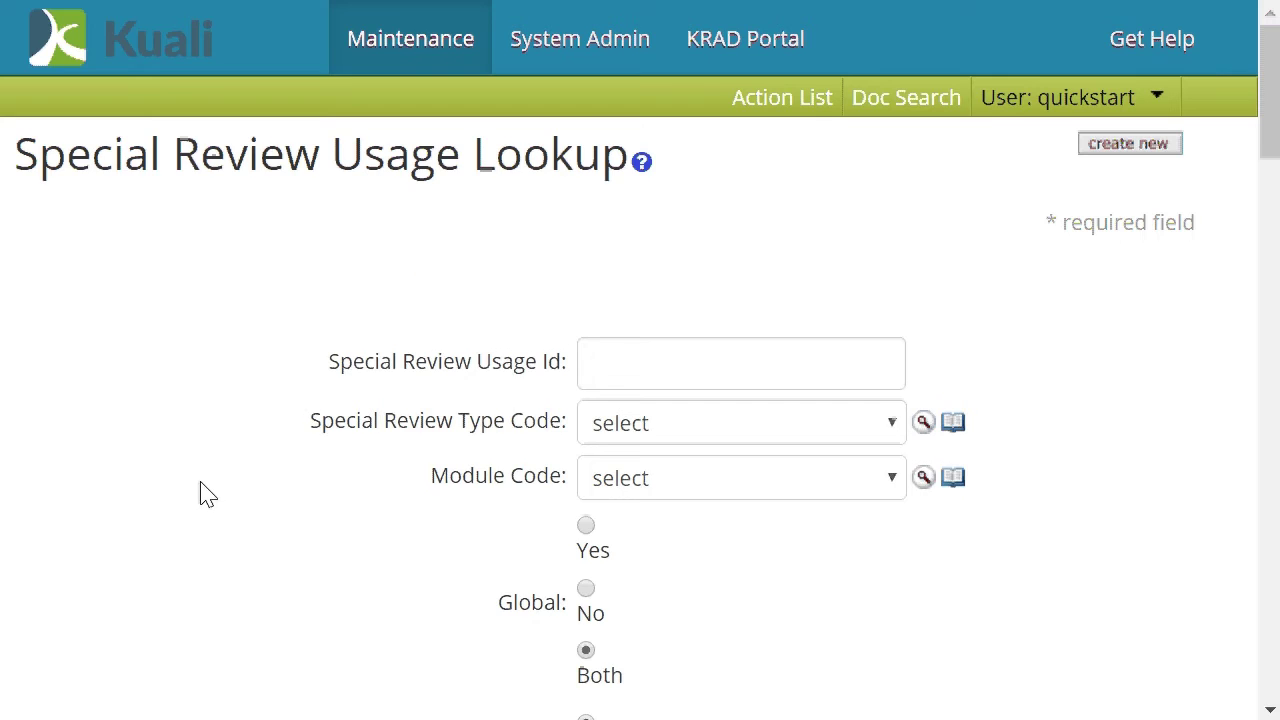
Step: Rerun the Special Review Usage search for active records and check the list for usage IDs 61, 62 and 63
scroll(220, 500, down, 3)
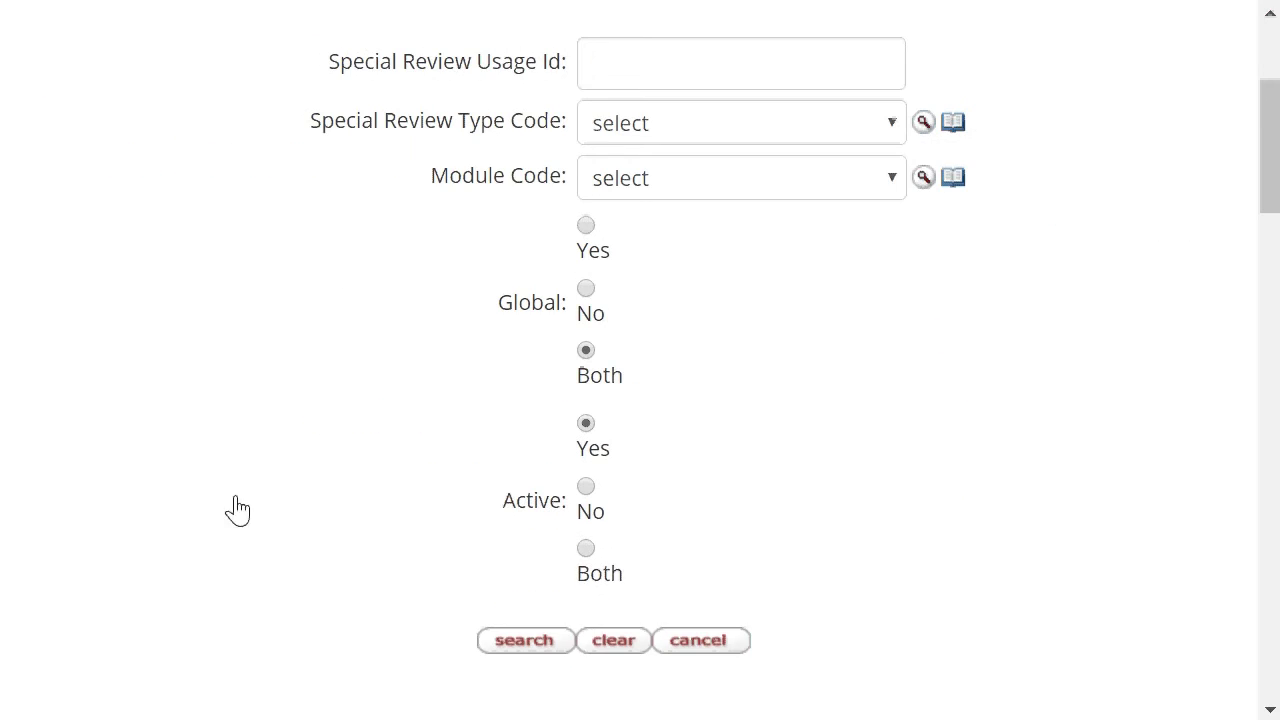
click(500, 645)
scroll(305, 394, down, 6)
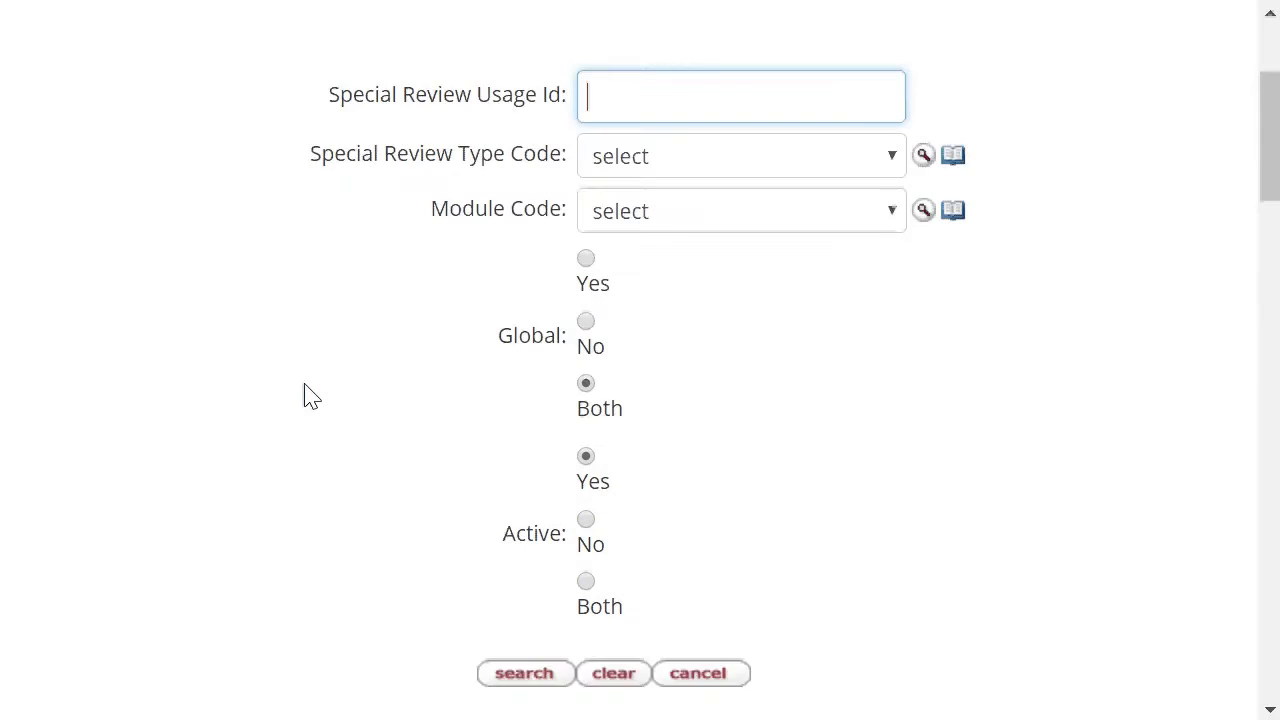
scroll(305, 394, down, 20)
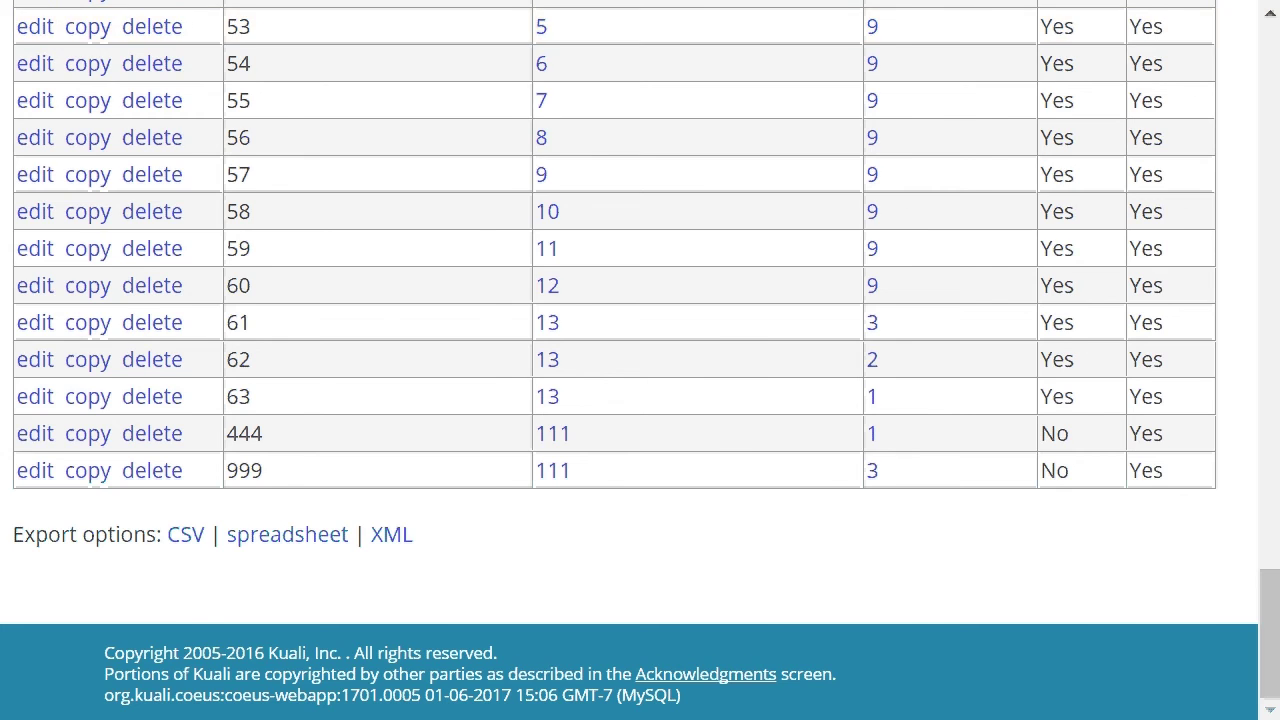
Step: Return from the usage search results to the beginning of the Maintenance list
key(alt+Left)
scroll(470, 210, up, 8)
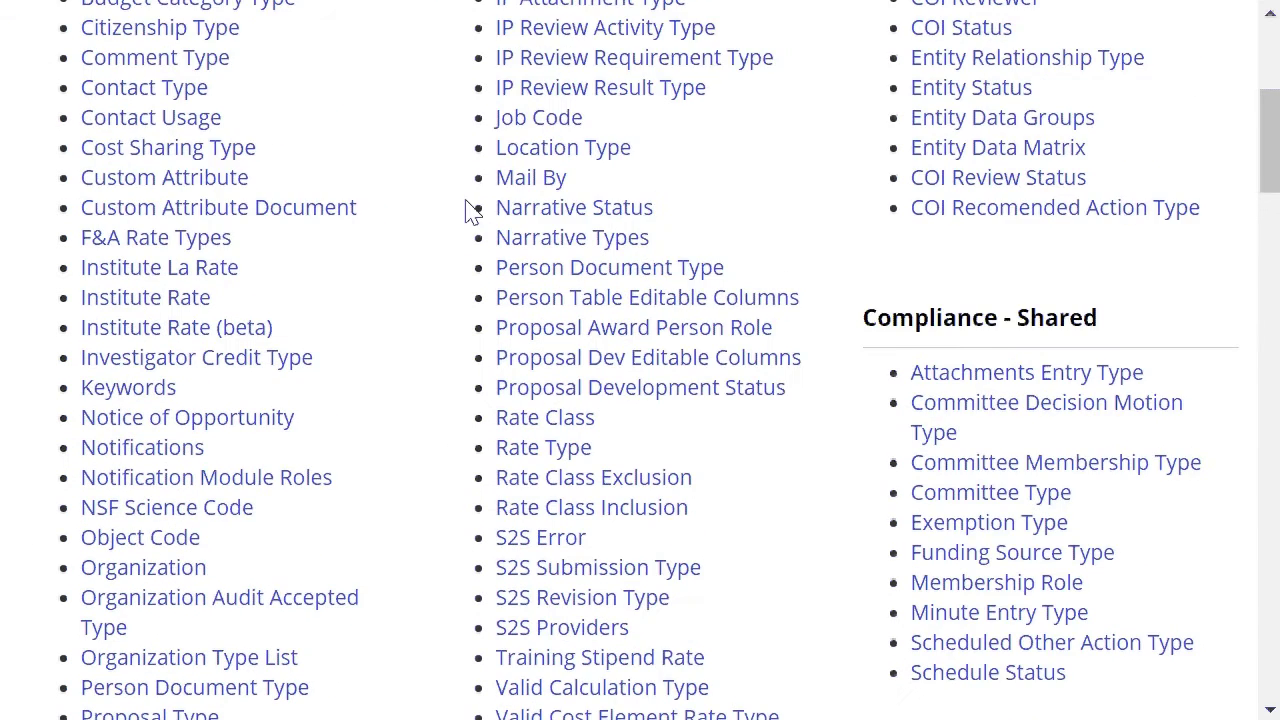
scroll(470, 210, up, 5)
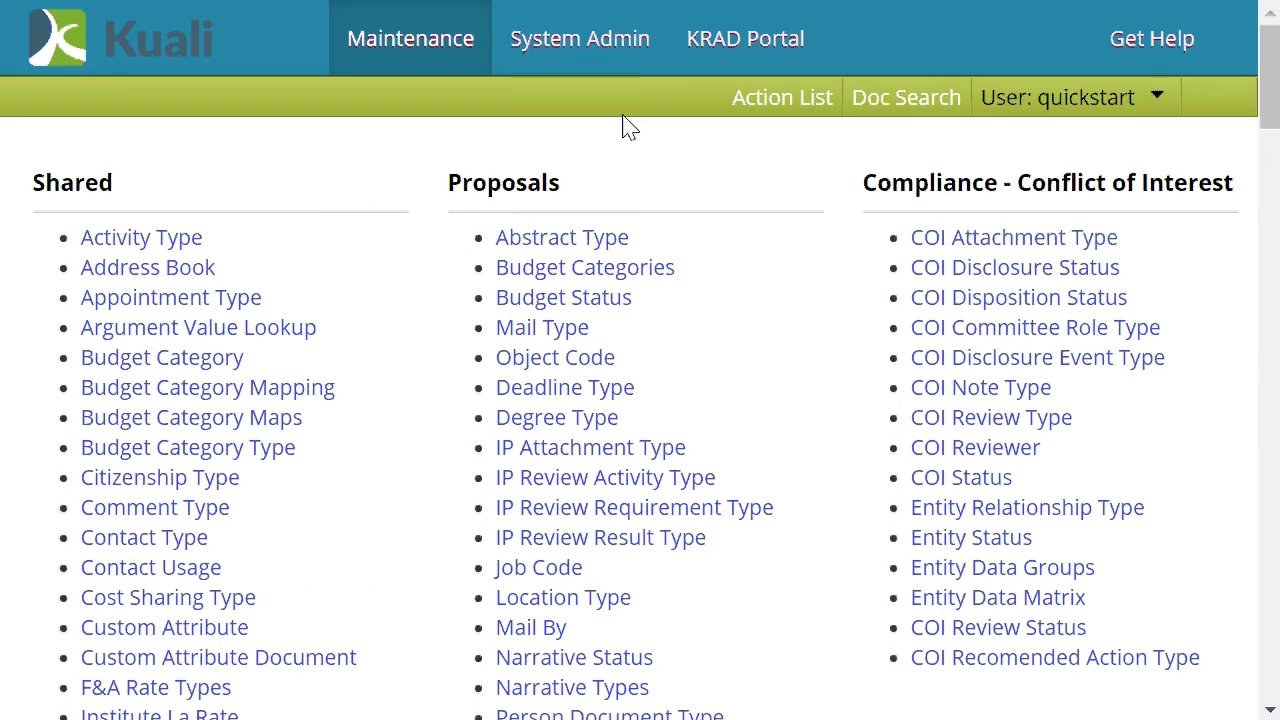
Step: Start a new development proposal from the researcher tasks of the KRAD Portal
click(718, 55)
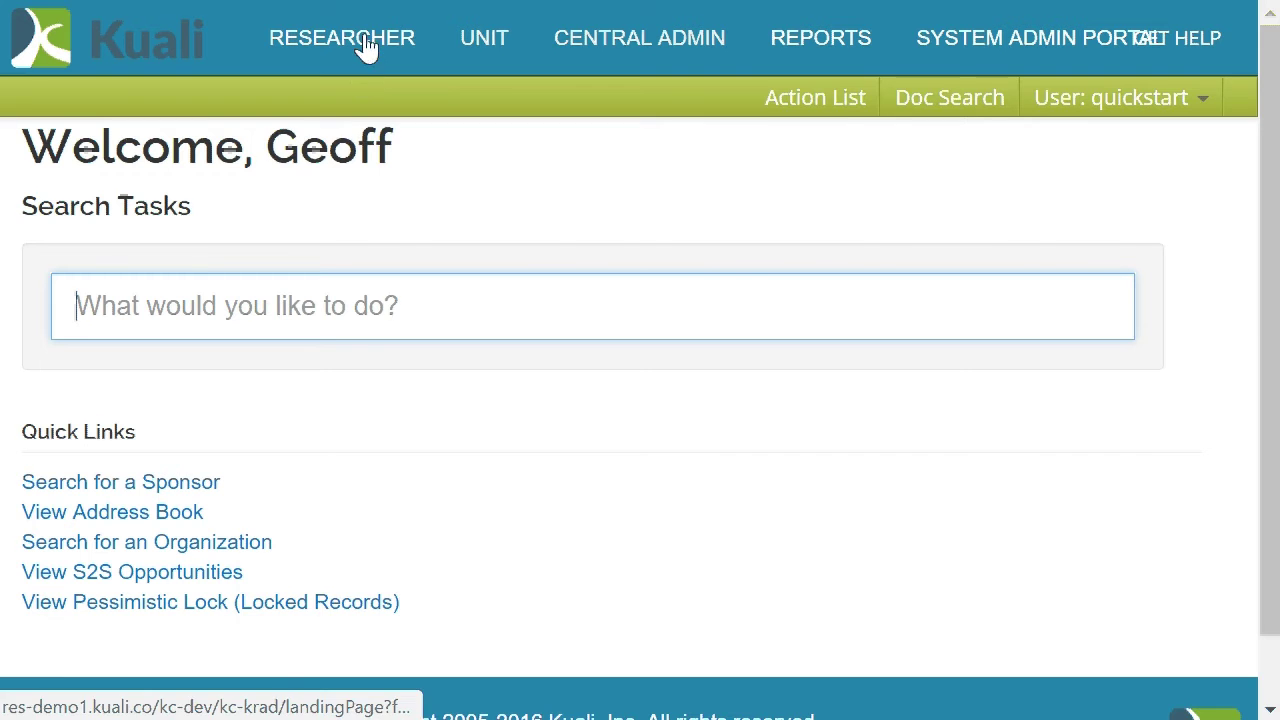
click(366, 47)
click(337, 166)
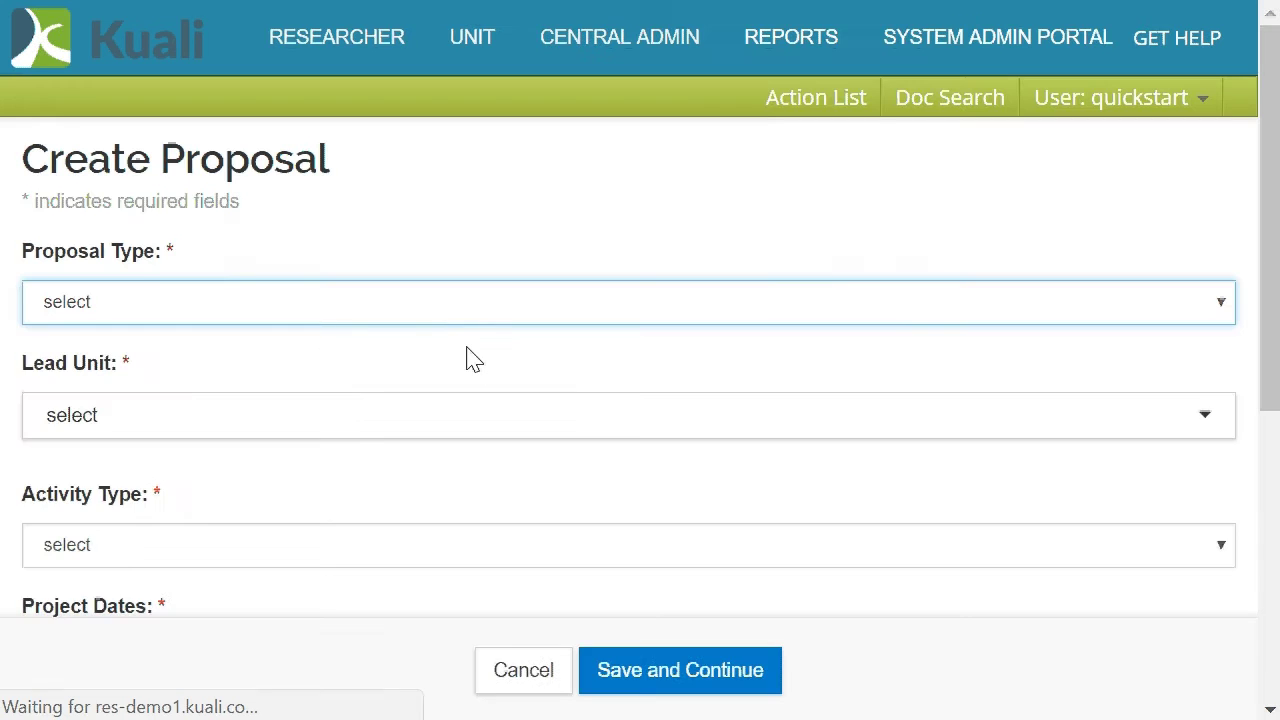
Step: Set the proposal type to New, the lead unit to "BL-IIDC - IND INST ON DISABILITY/COMMNTY" and the activity type to Research
click(318, 312)
click(194, 451)
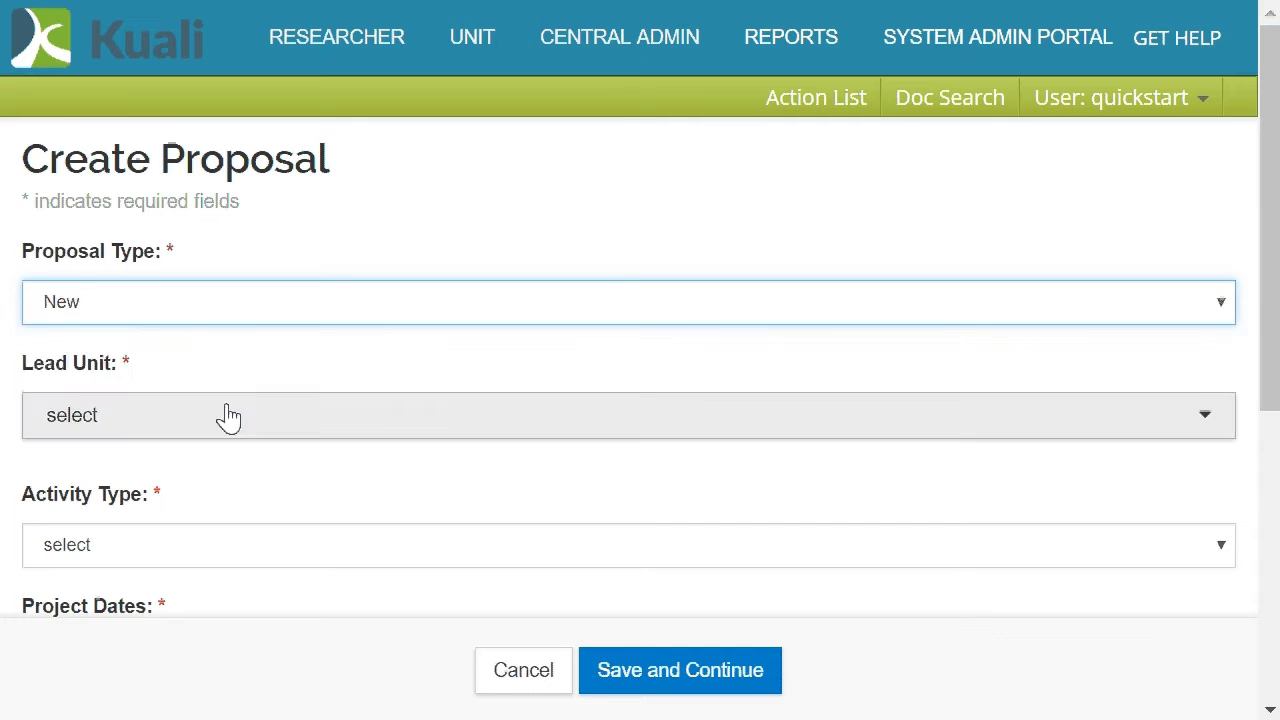
click(226, 417)
click(182, 222)
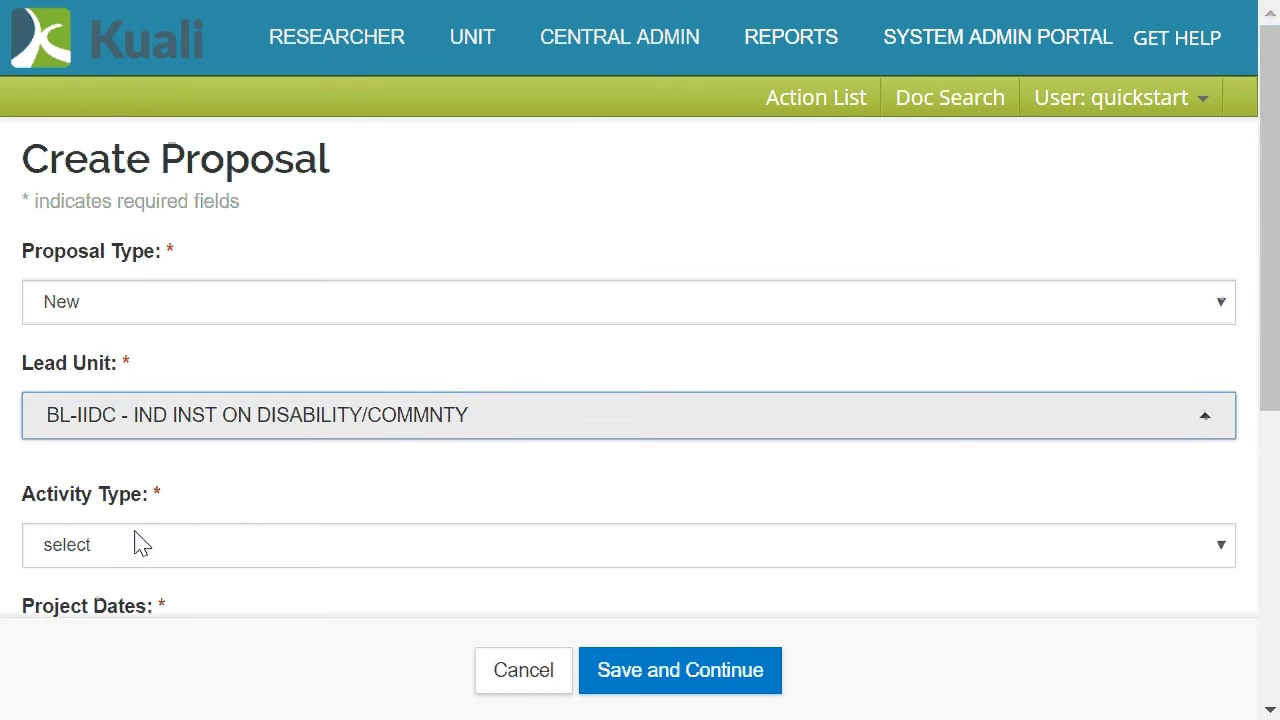
click(135, 552)
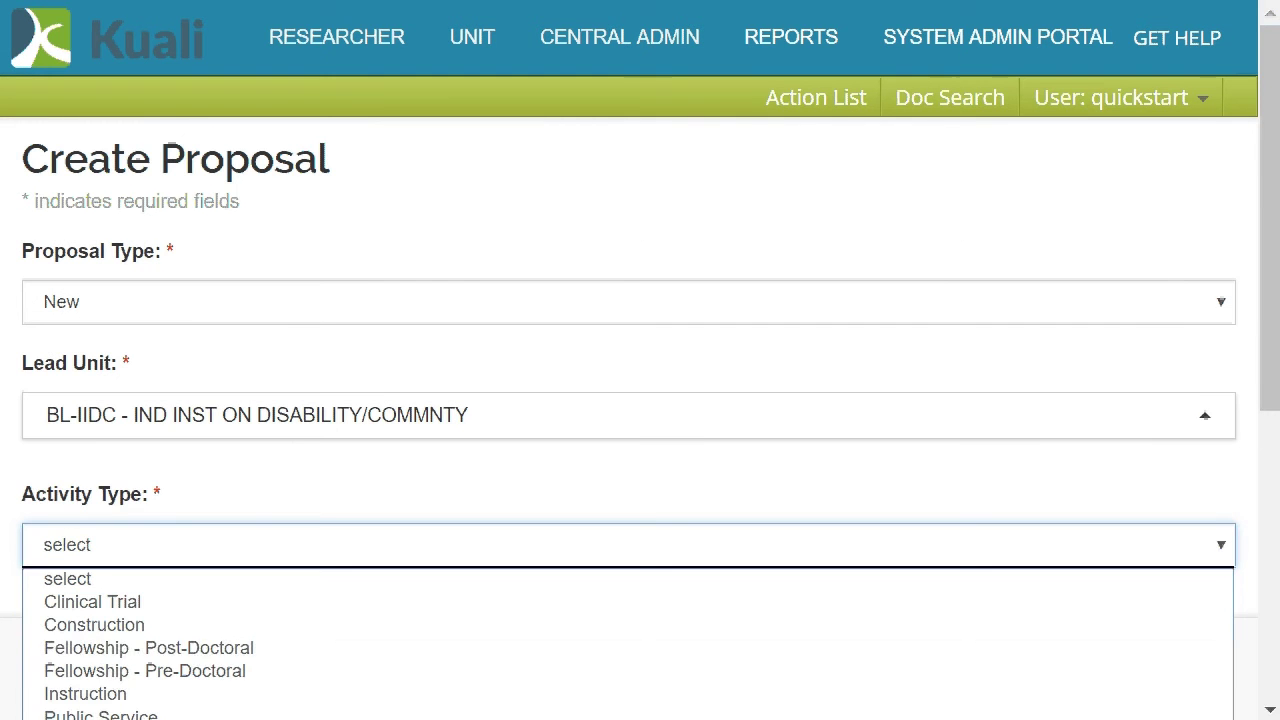
click(90, 718)
Step: Set the project dates from 01/01/2017 to 01/31/2017
scroll(444, 342, down, 3)
scroll(444, 342, down, 1)
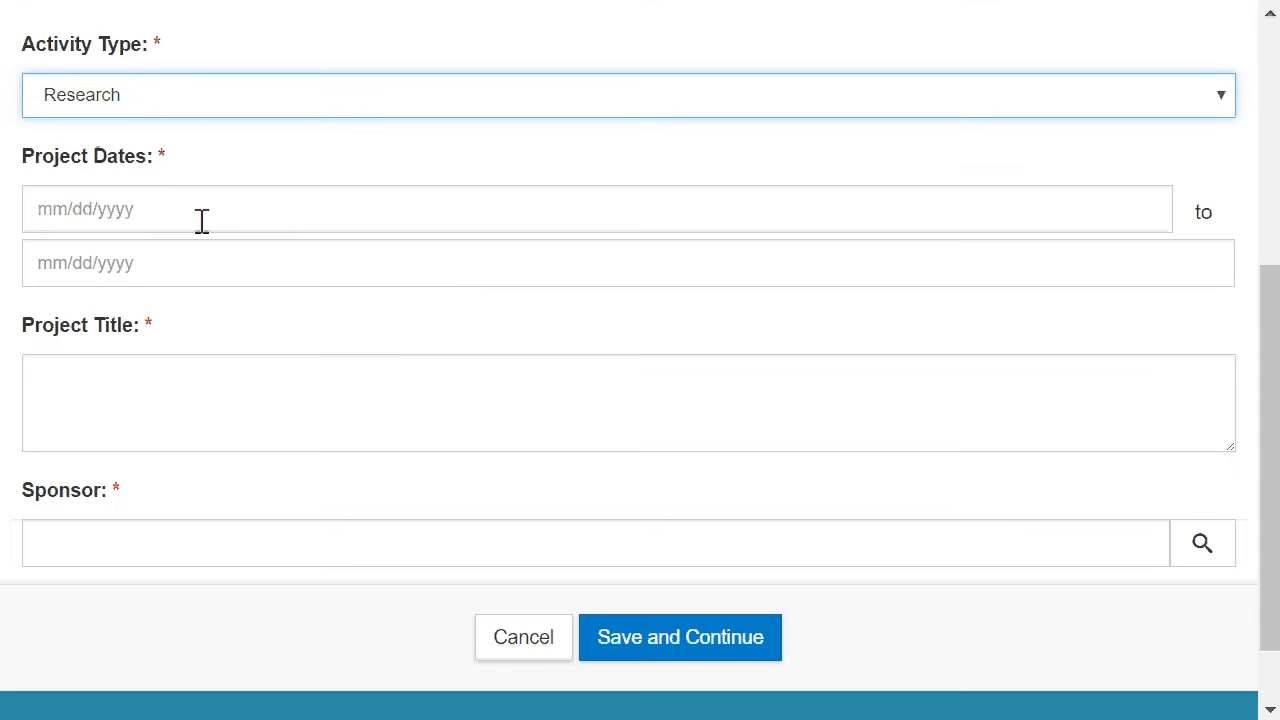
click(197, 215)
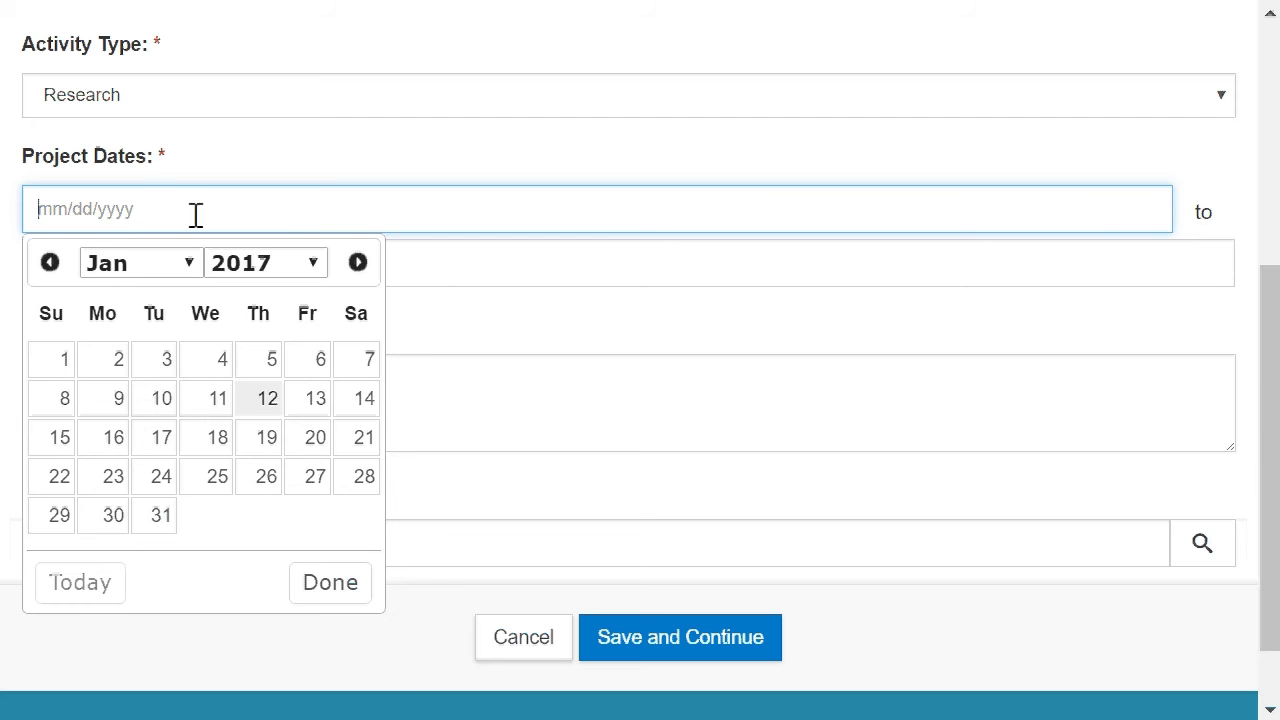
click(62, 362)
click(182, 265)
click(158, 572)
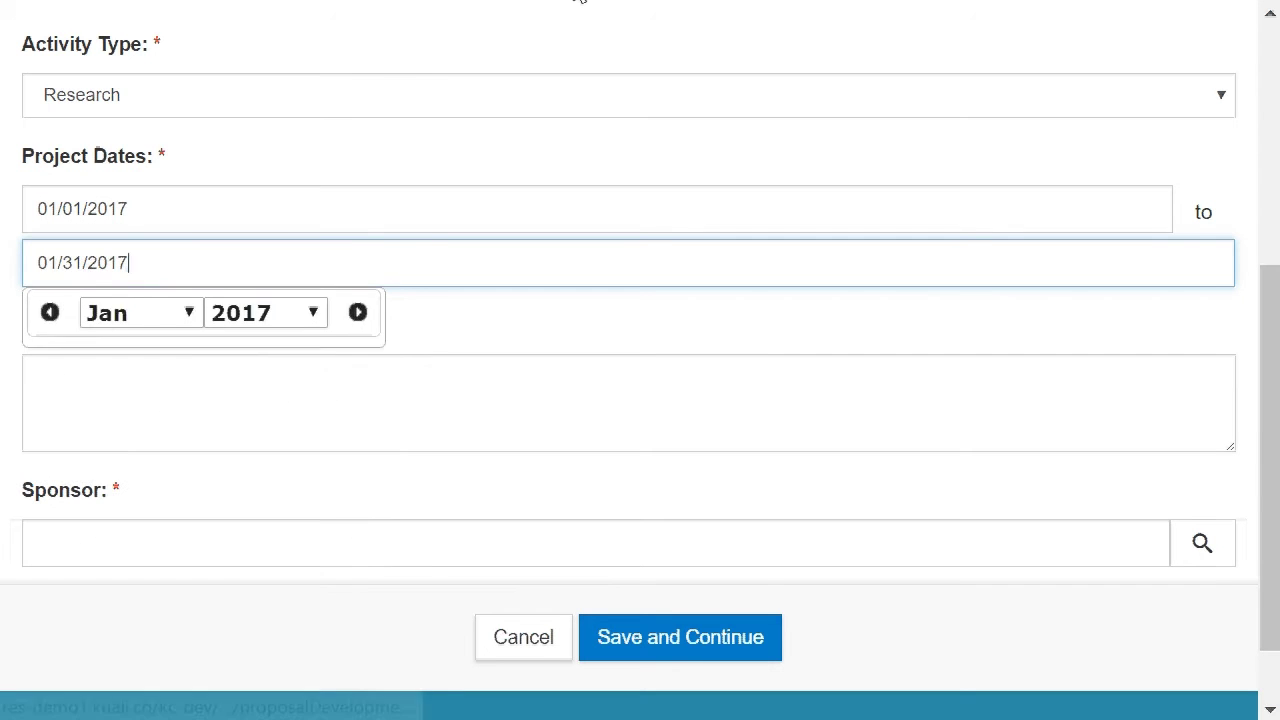
Step: Enter the project title "Demo Compliance" and sponsor code 000500, and save the new proposal
click(345, 401)
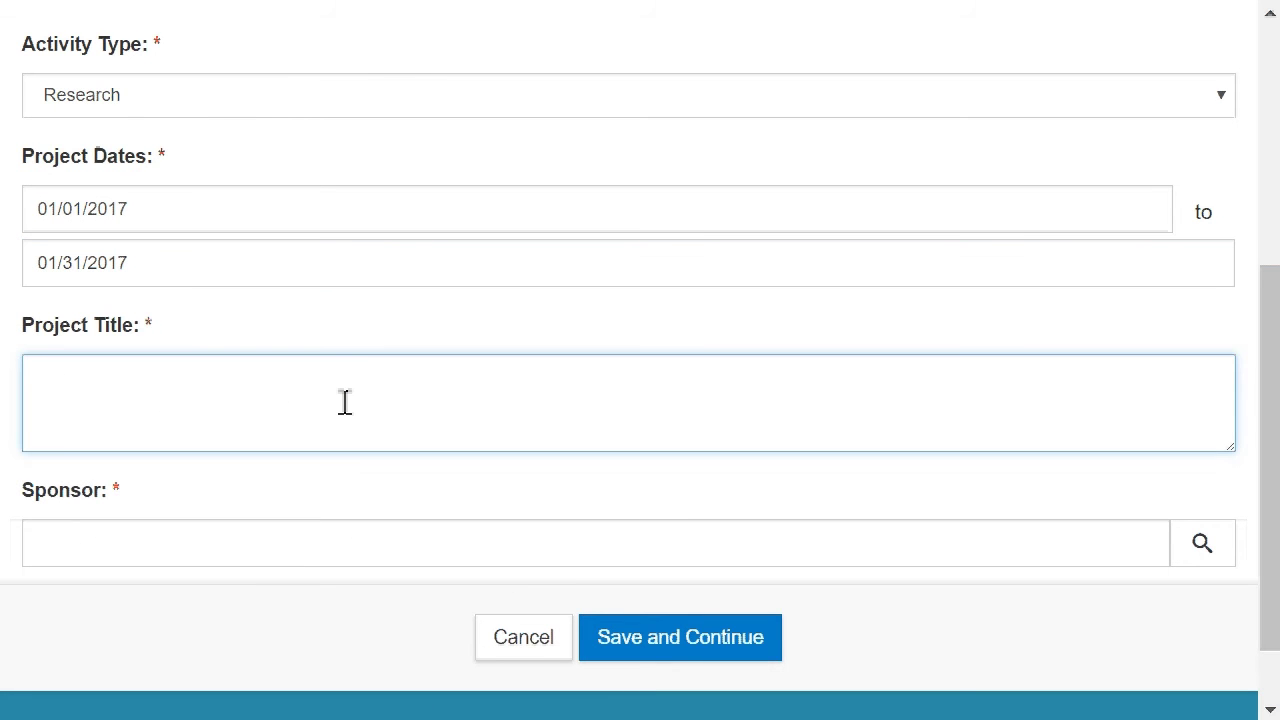
text(Demo Complian)
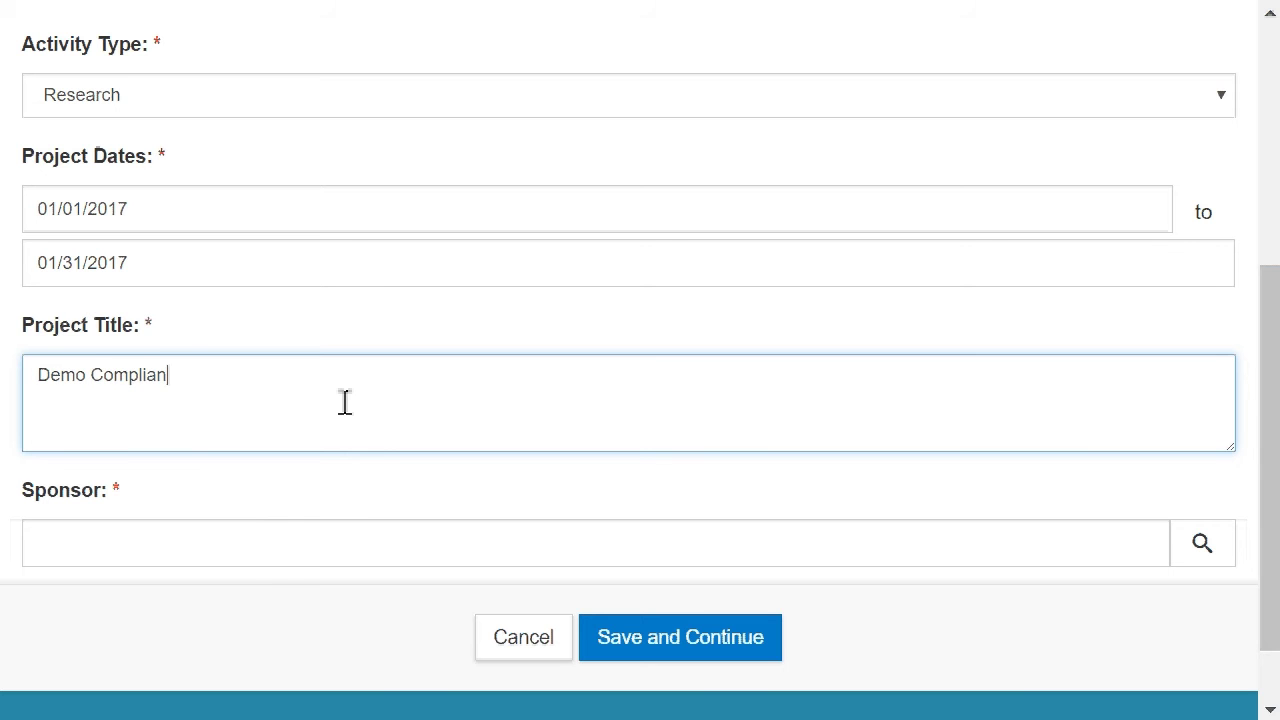
text(ce)
click(158, 542)
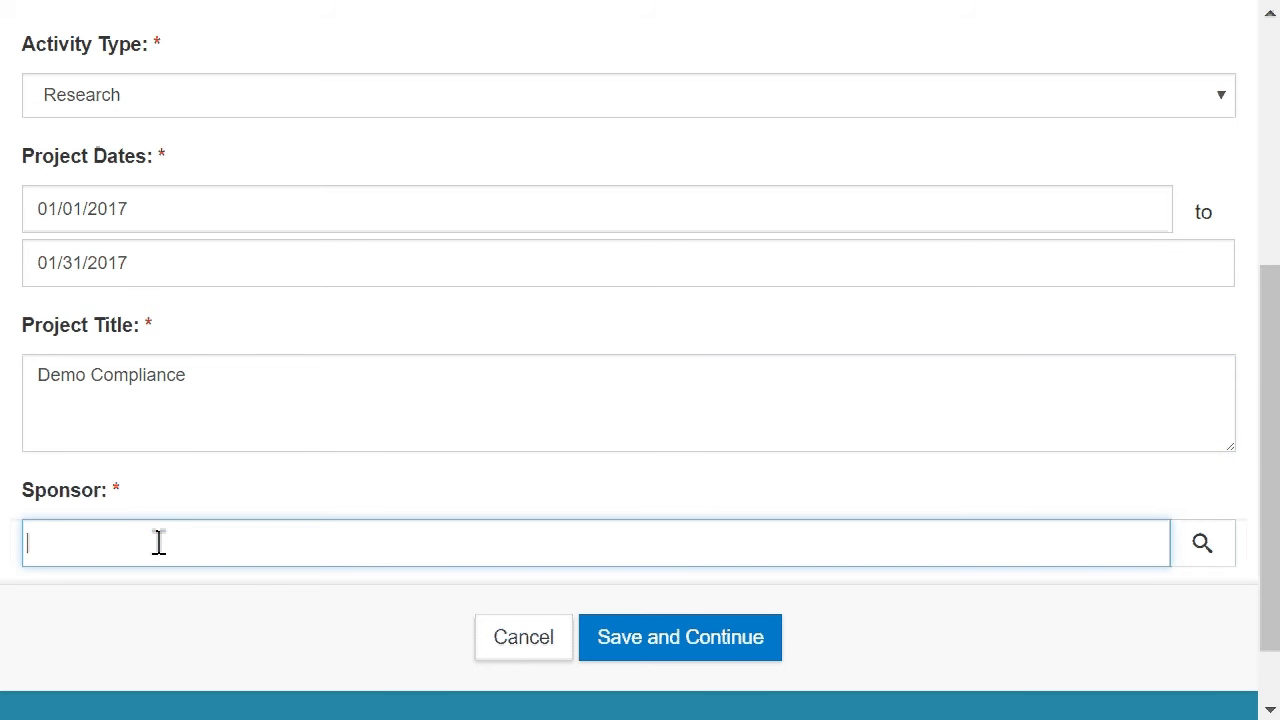
text(00050)
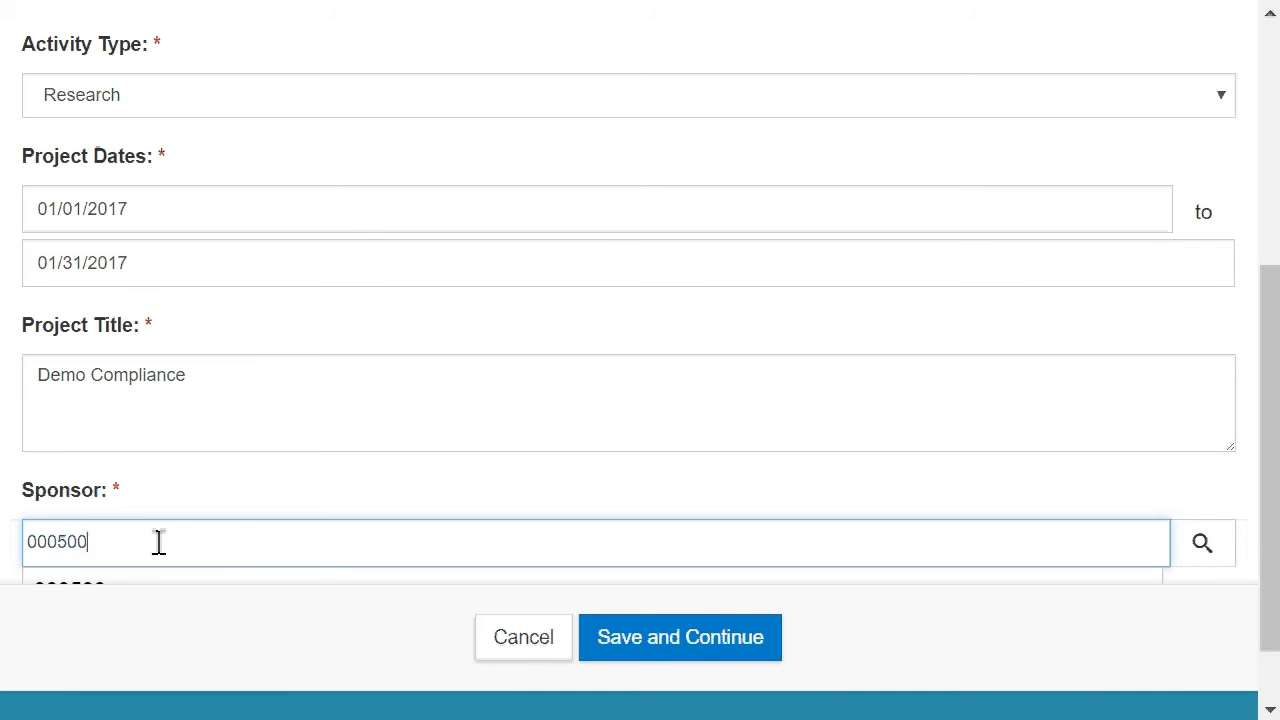
text(0)
key(Tab)
scroll(614, 214, down, 2)
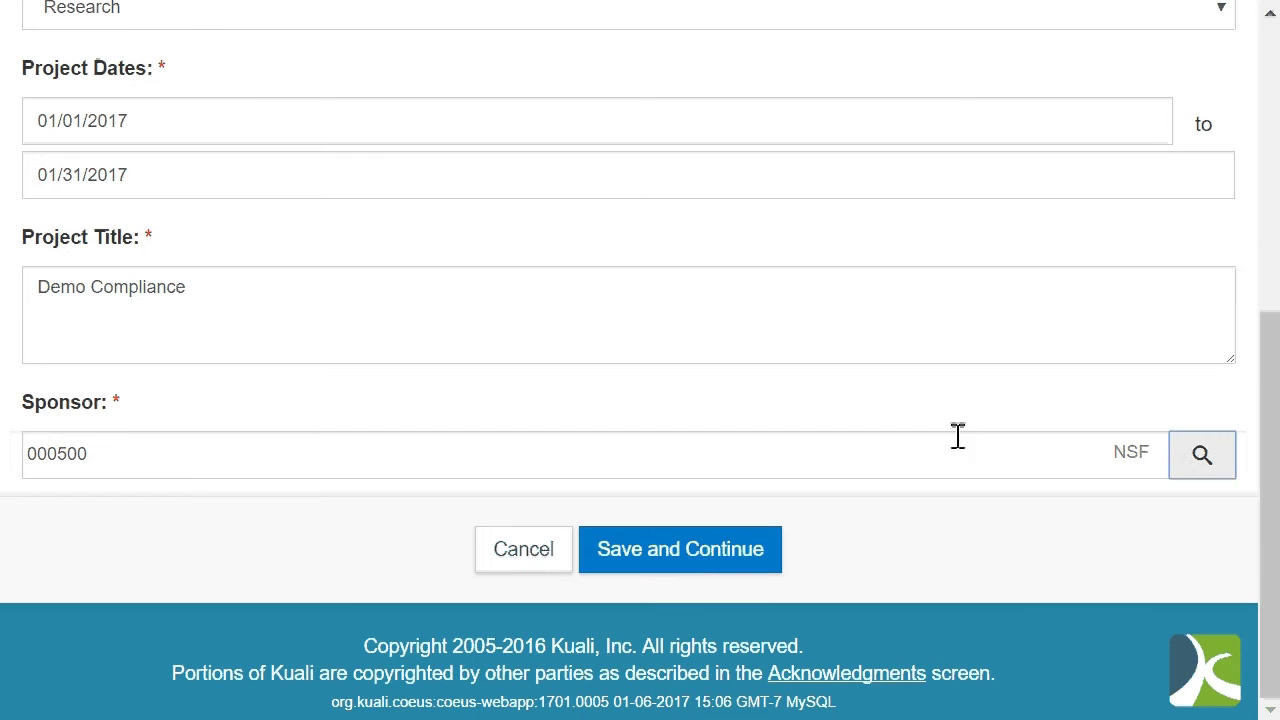
click(737, 555)
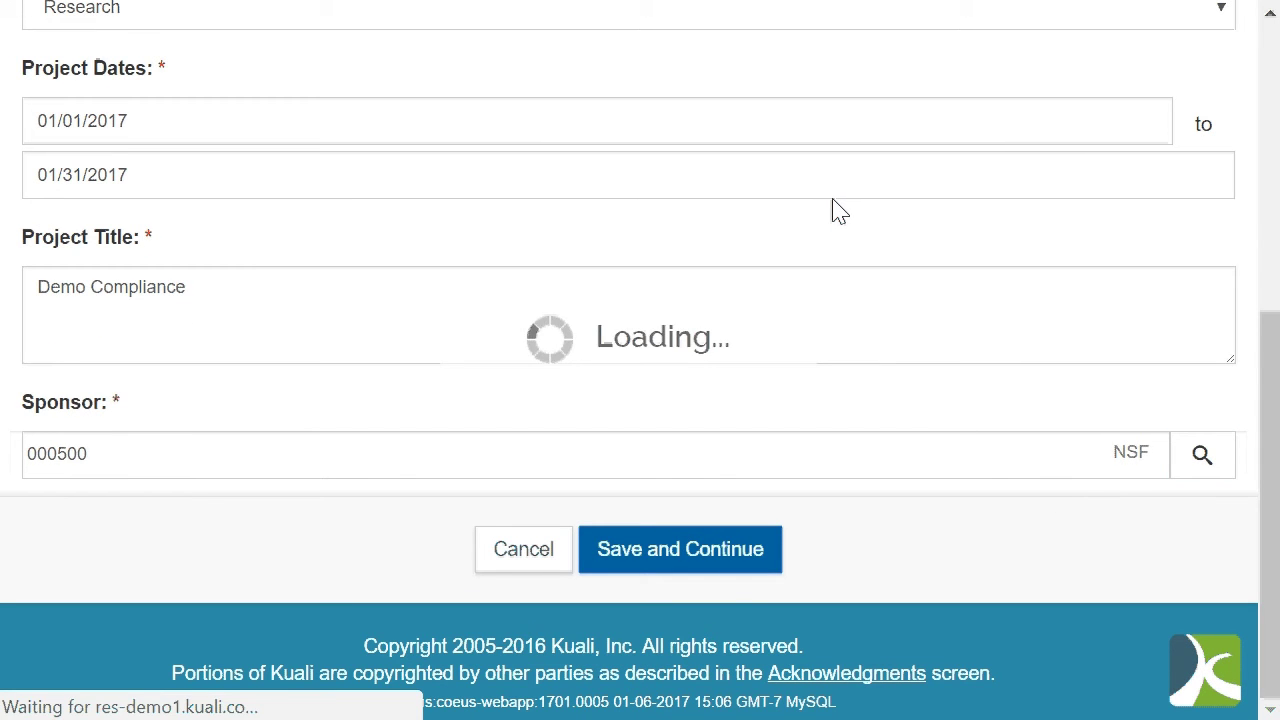
Step: Start a compliance entry in the proposal's Compliance section with the type "Responsible Conduct of Research"
scroll(474, 346, down, 5)
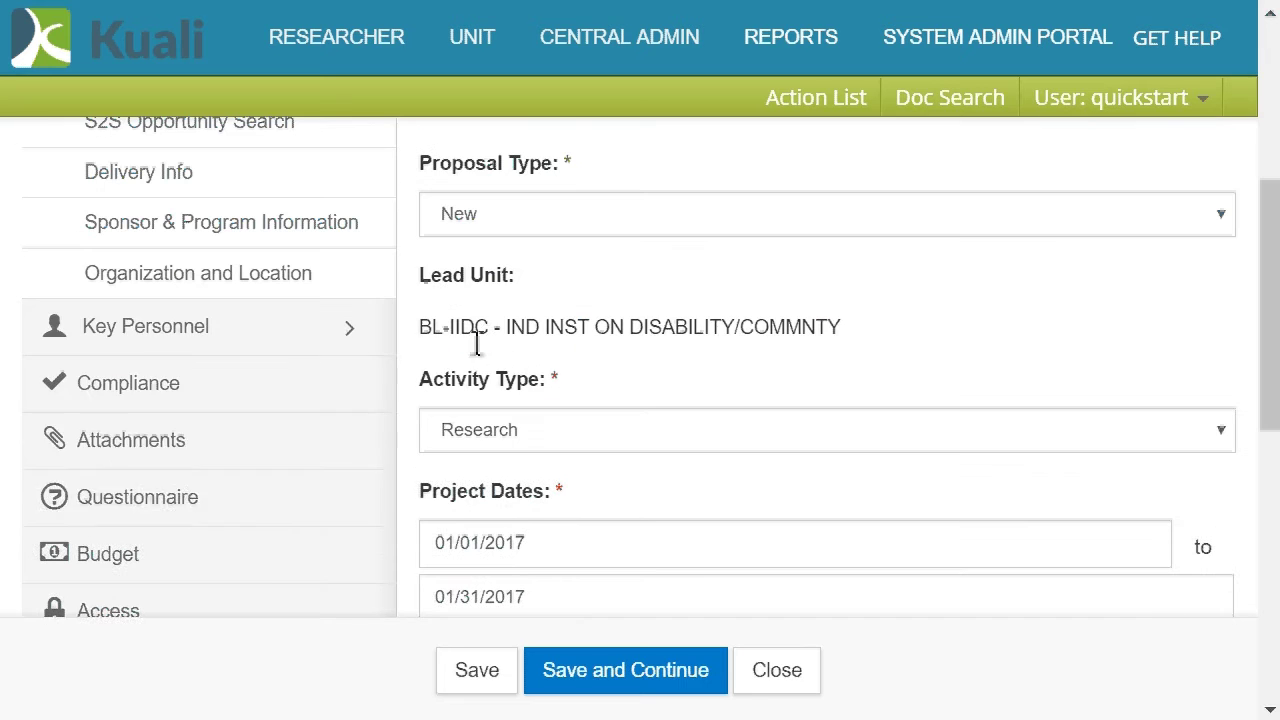
click(124, 393)
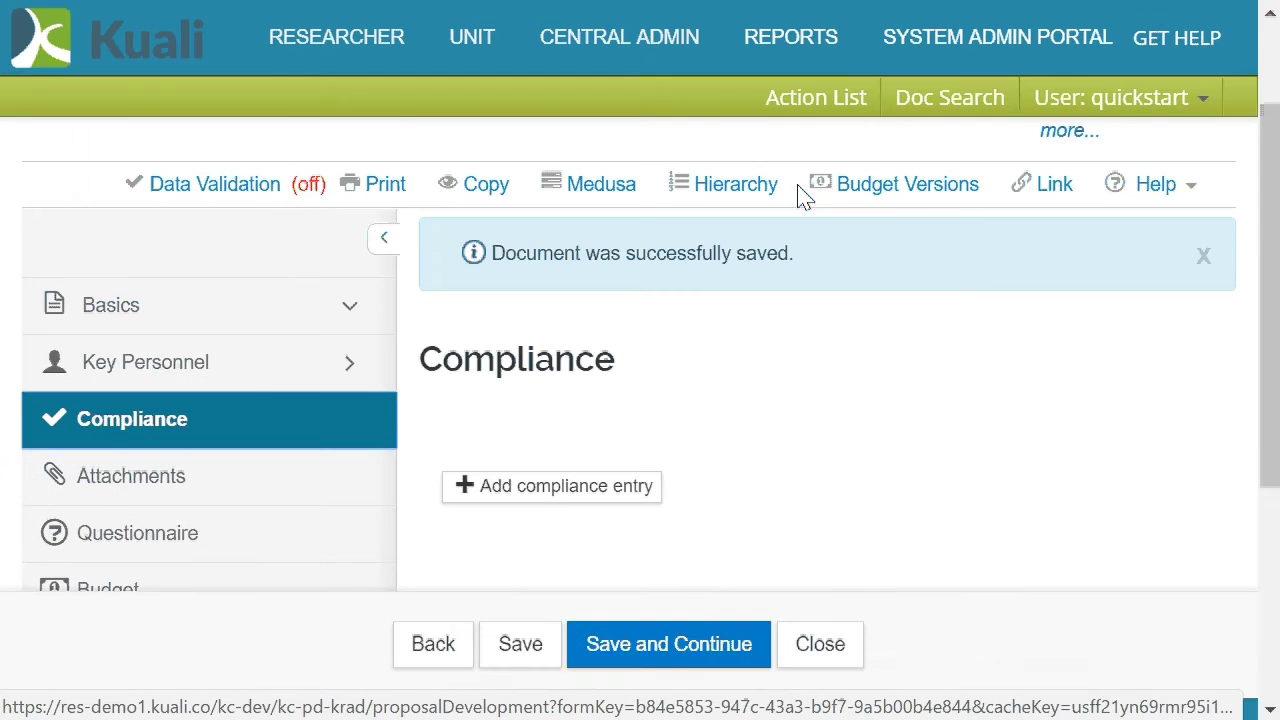
click(591, 499)
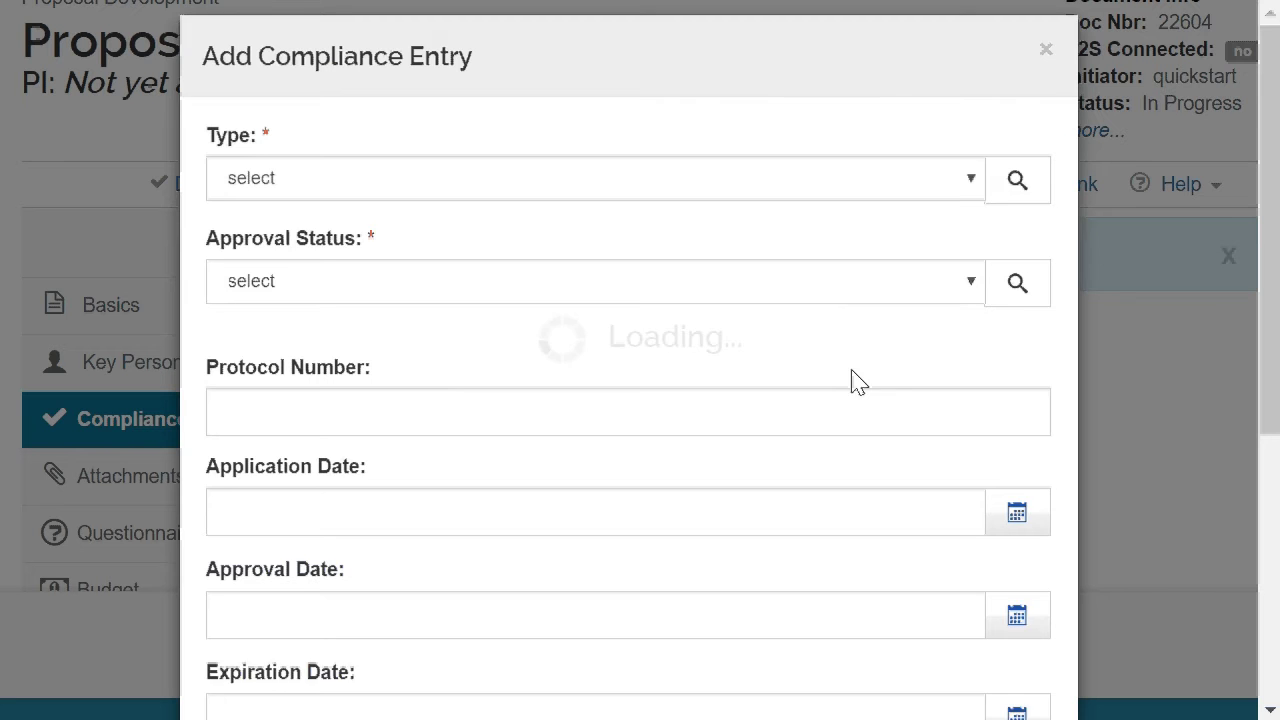
click(340, 222)
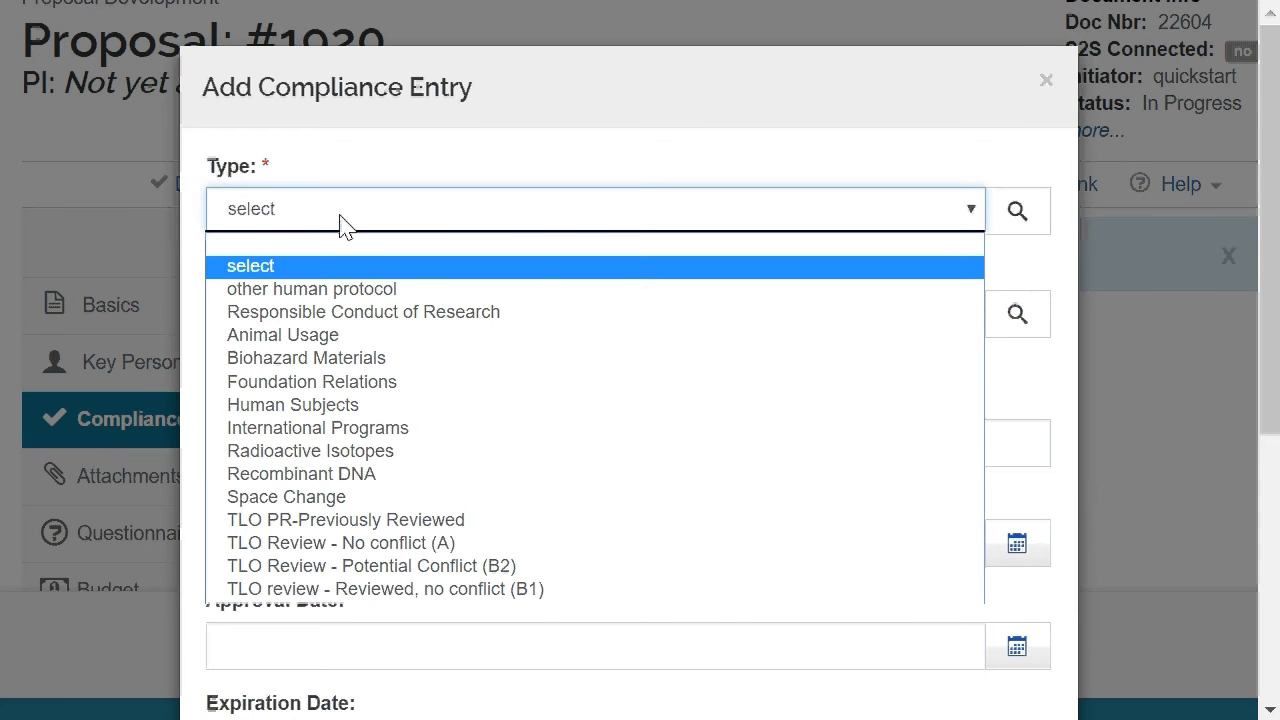
click(393, 318)
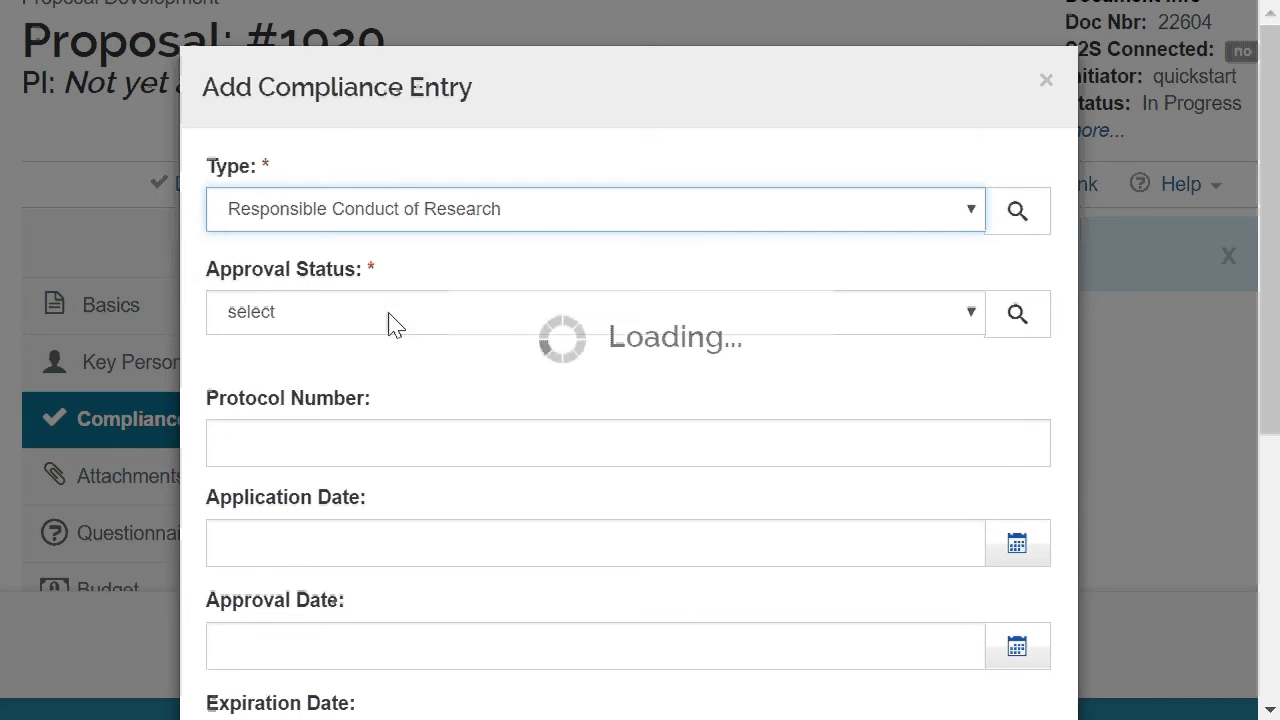
click(358, 330)
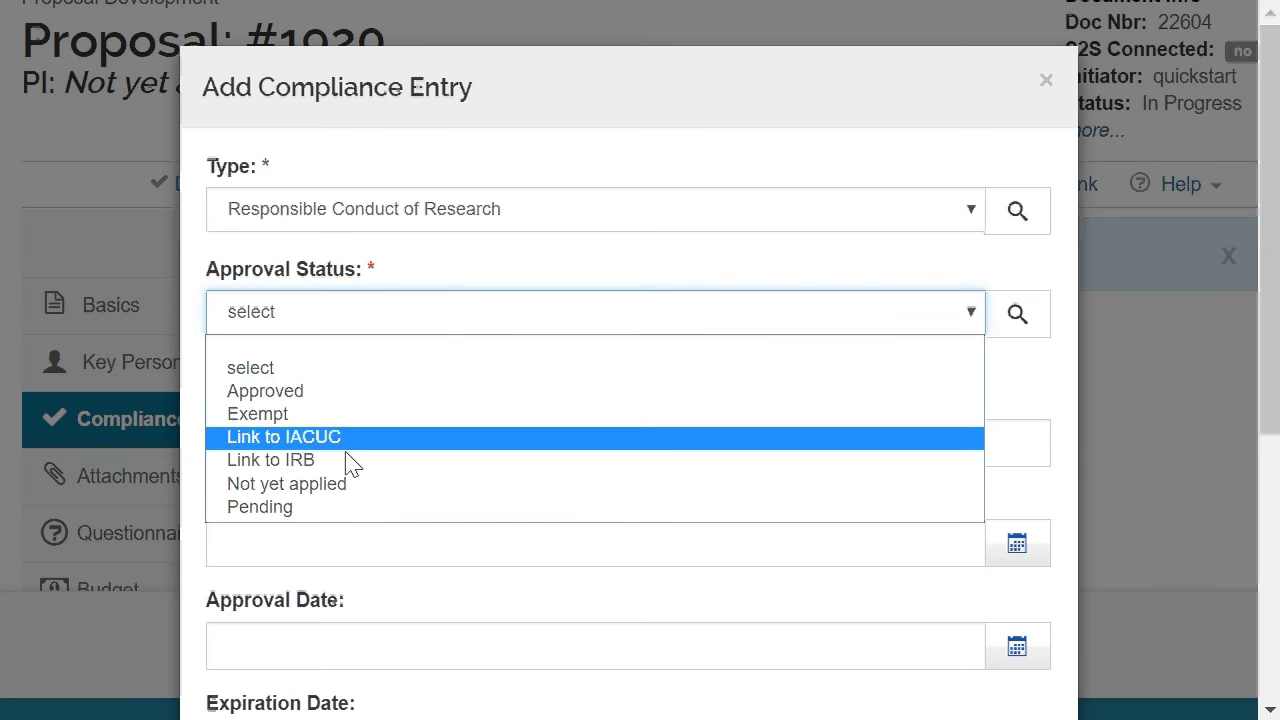
key(Escape)
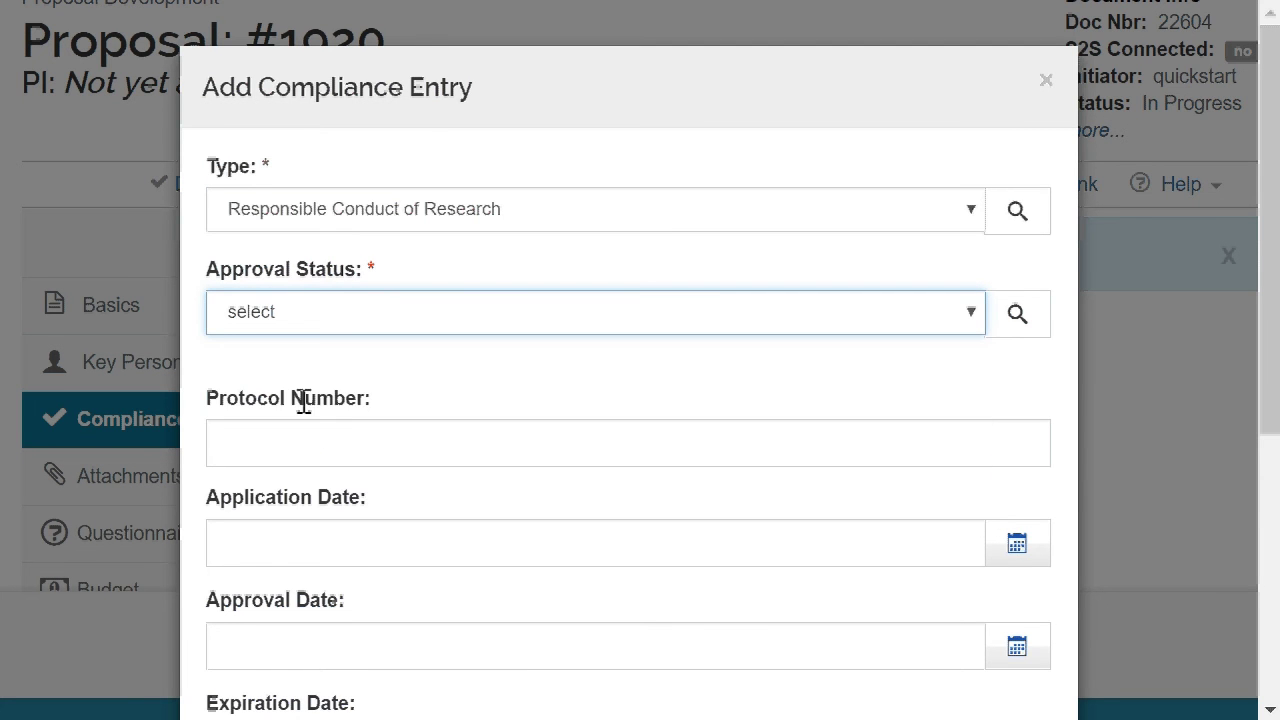
Step: Enter protocol number 122345 and set the expiration date to 12/01/2016 in the compliance entry
scroll(734, 391, down, 3)
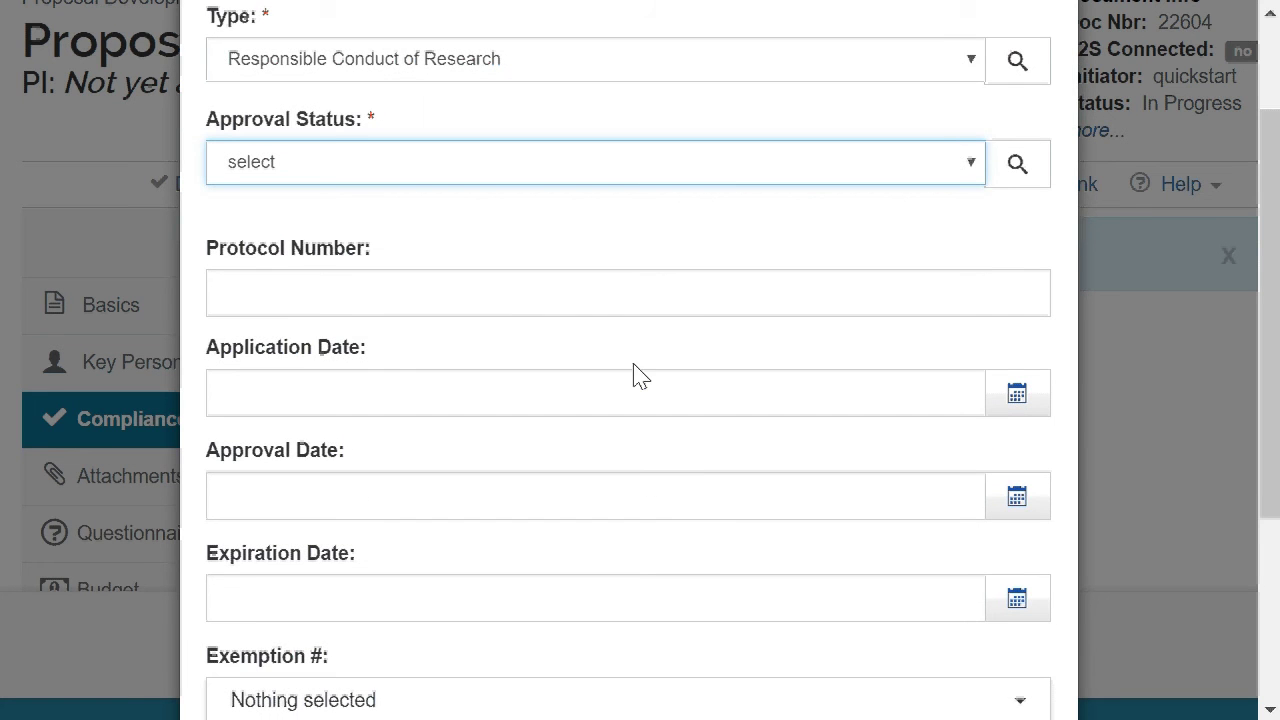
click(606, 280)
text(122345)
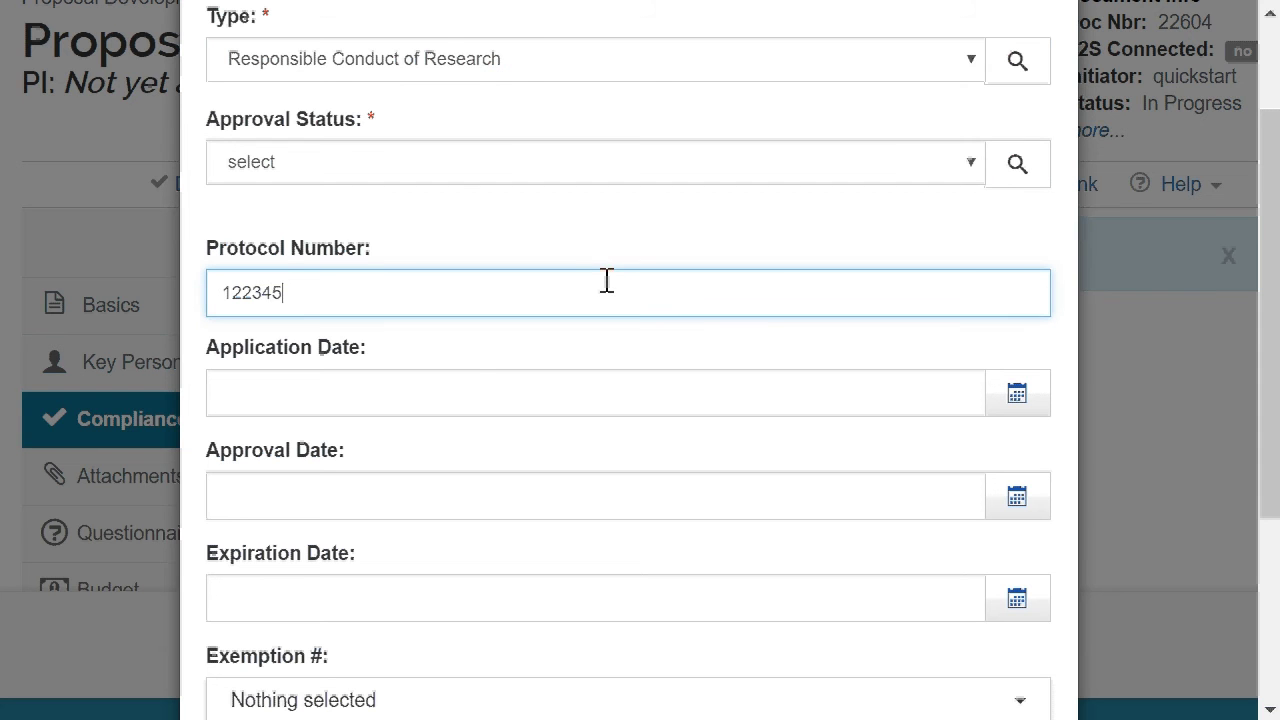
click(1041, 410)
click(443, 36)
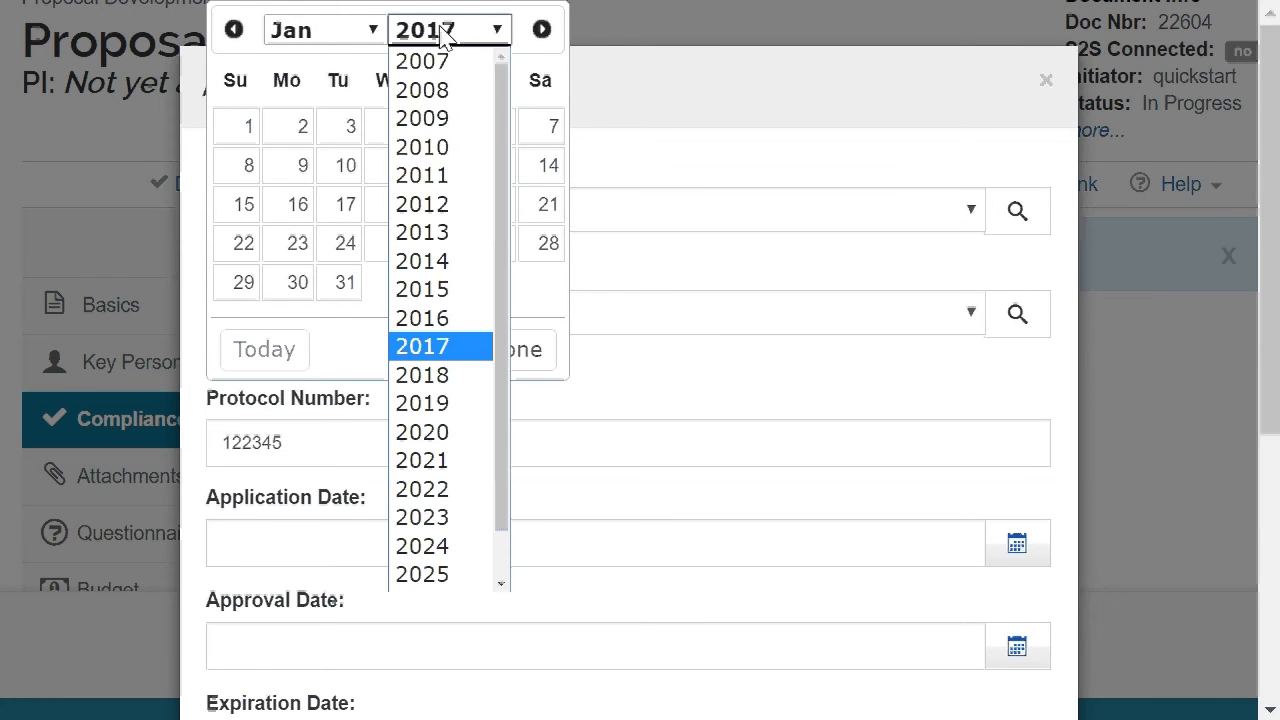
click(235, 31)
click(443, 131)
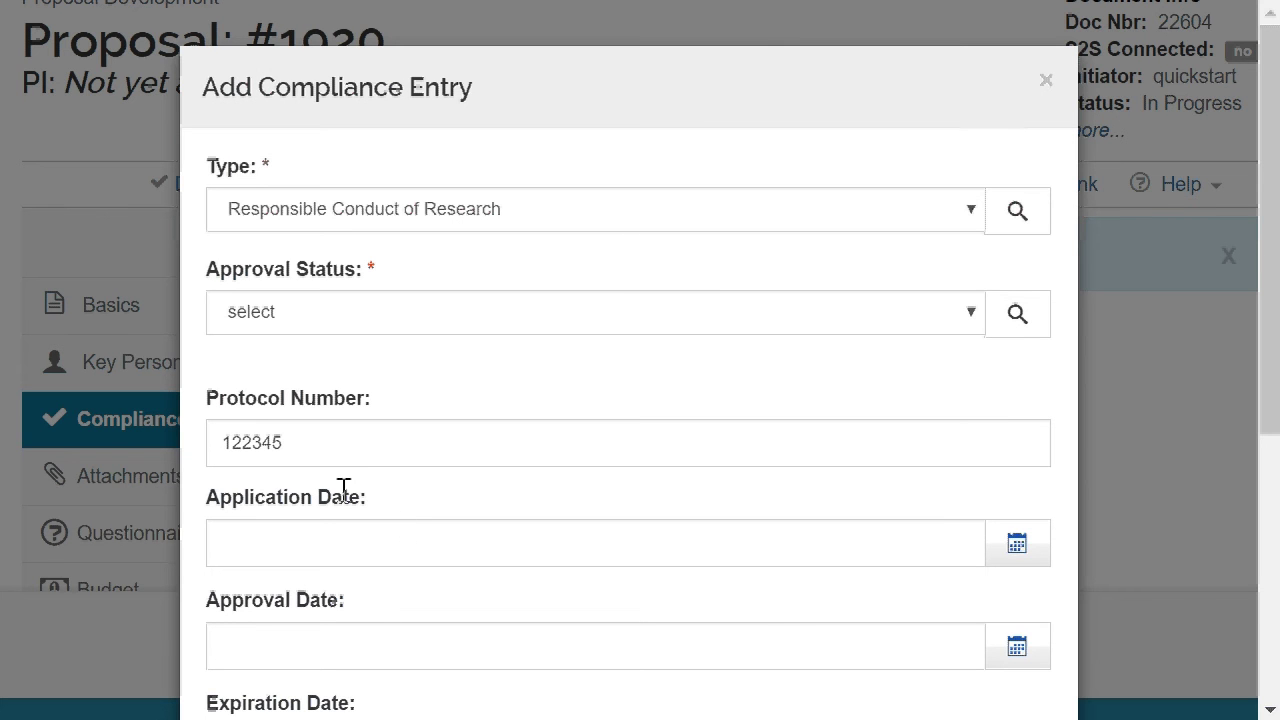
Step: Set the compliance entry's application date to 12/01/2016 and its approval date to 01/01/2017
click(327, 538)
scroll(580, 423, down, 2)
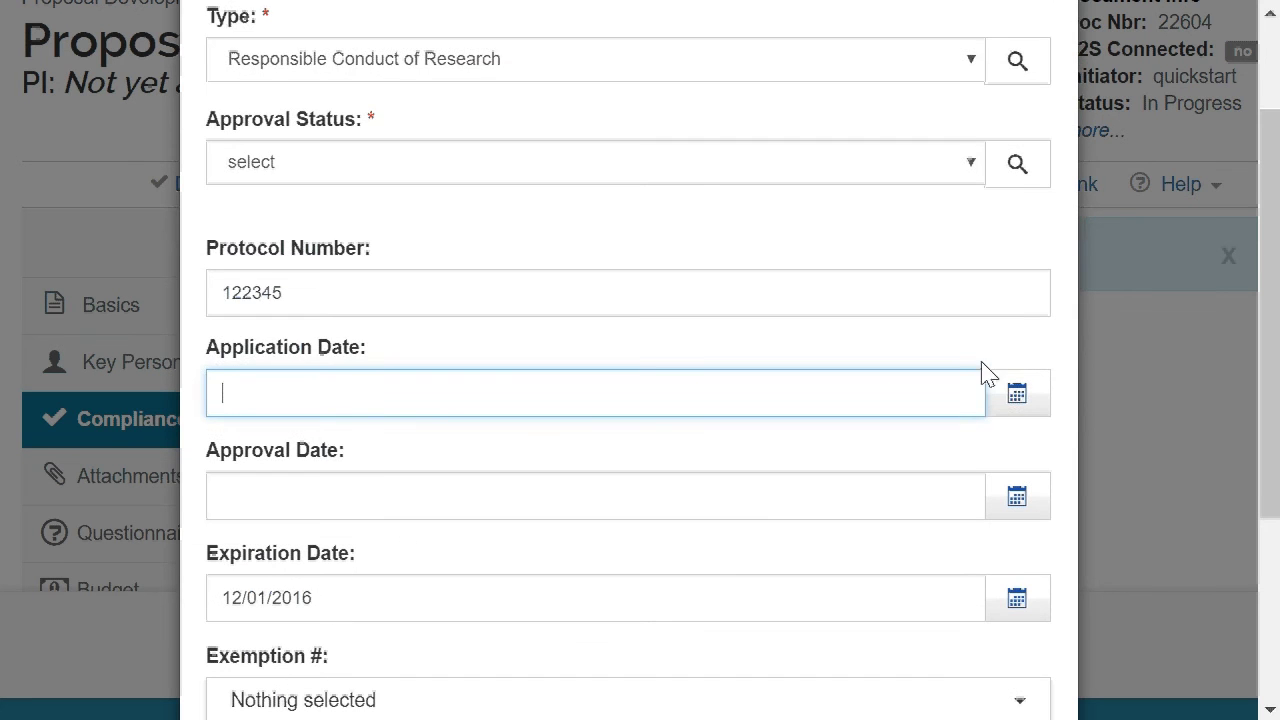
click(1015, 396)
click(234, 30)
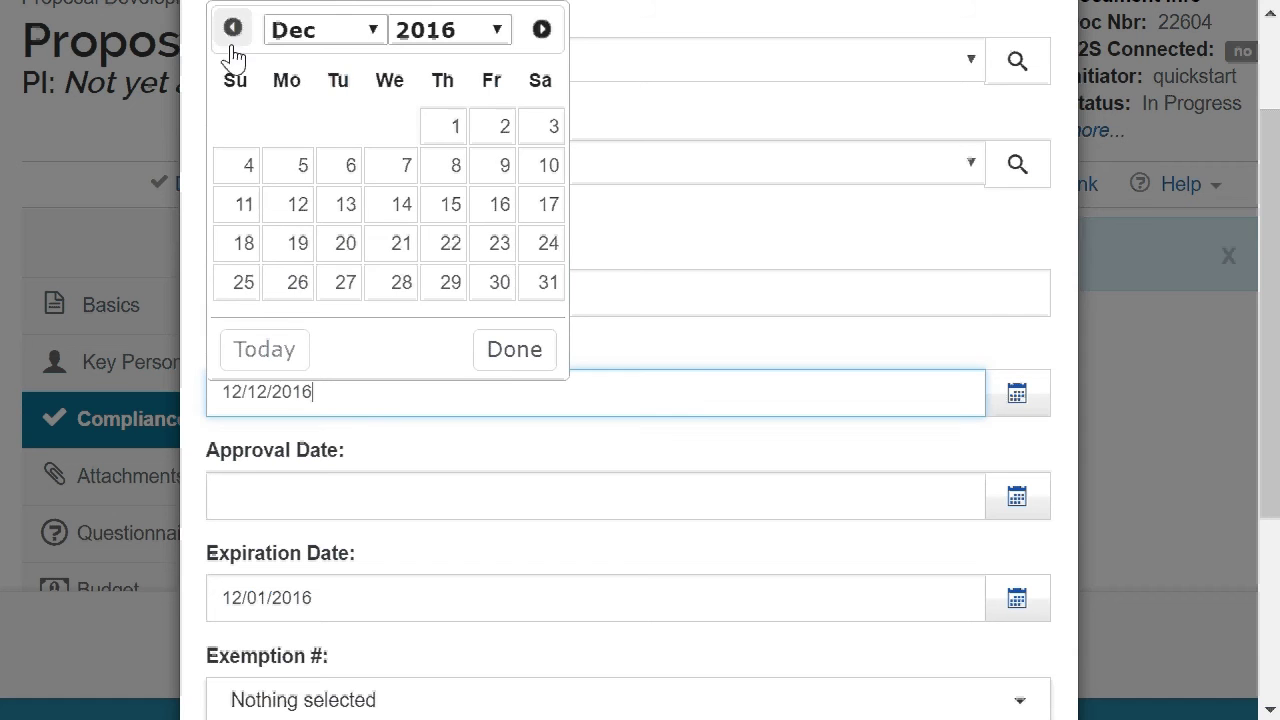
click(440, 130)
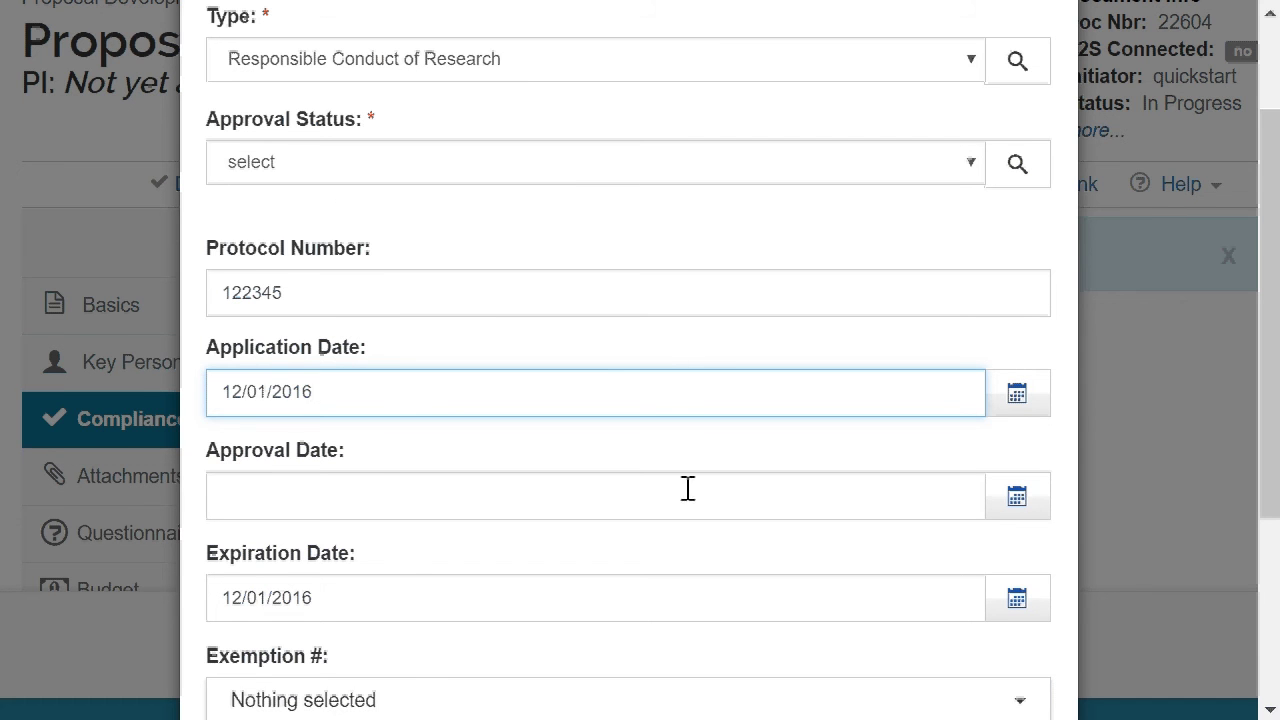
click(1016, 499)
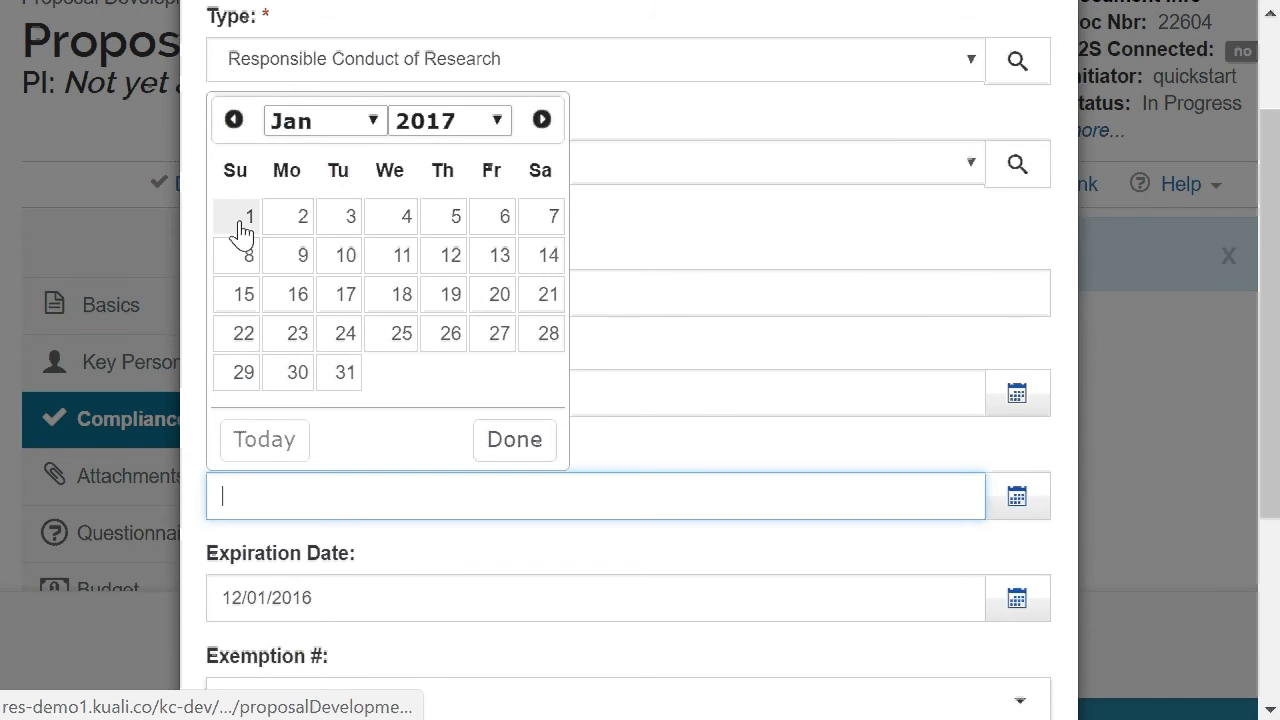
click(248, 216)
Step: Set the compliance entry's approval status to Approved and try to add the entry to the proposal
scroll(549, 366, down, 3)
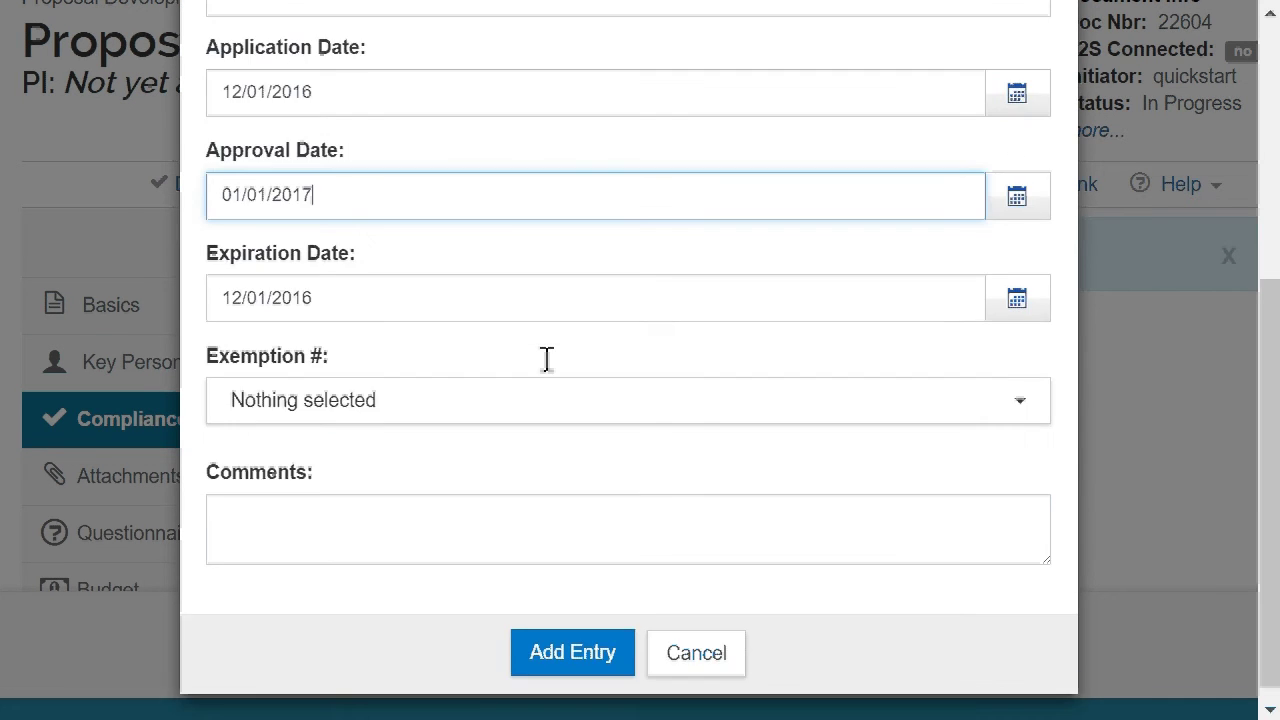
click(560, 660)
click(415, 318)
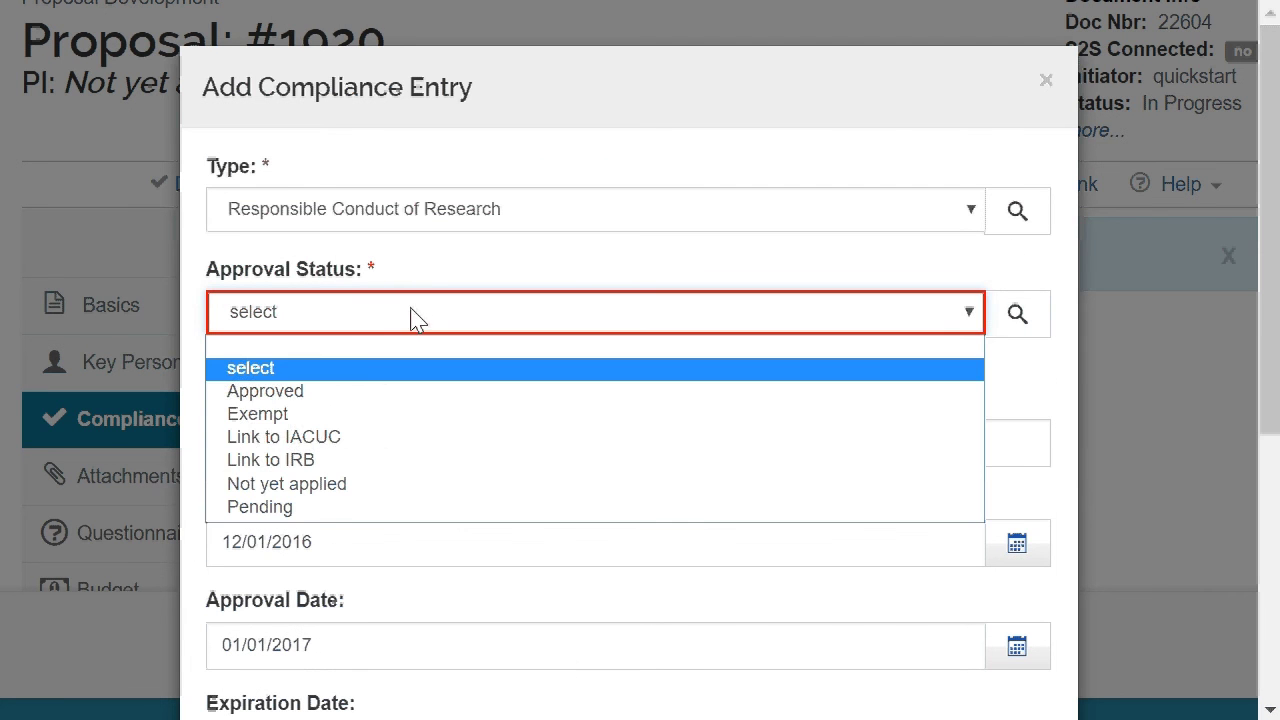
click(365, 392)
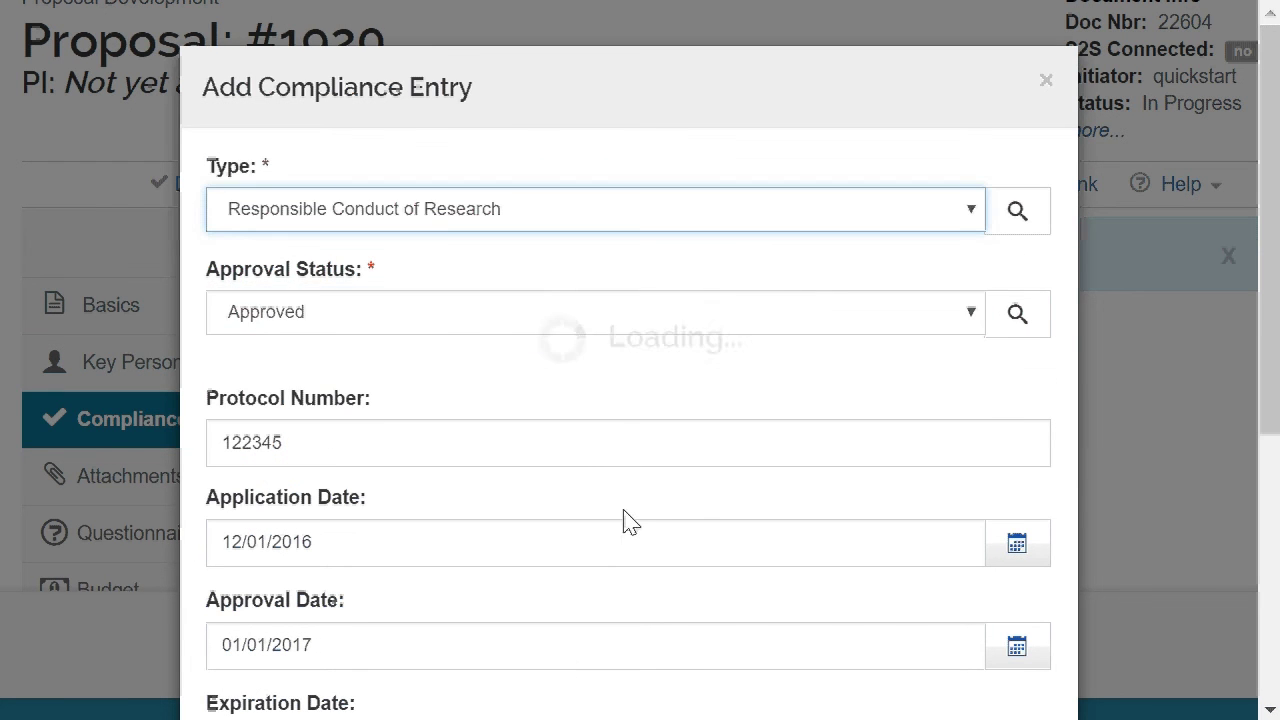
scroll(617, 430, down, 5)
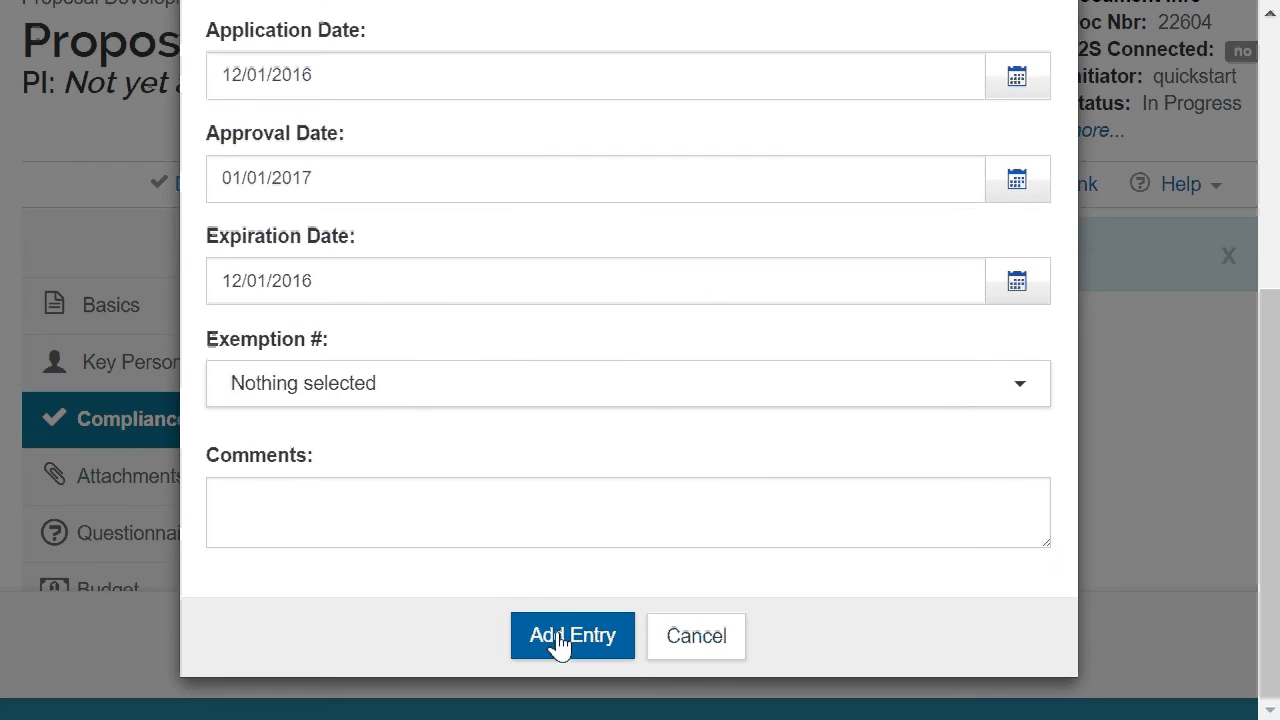
click(563, 643)
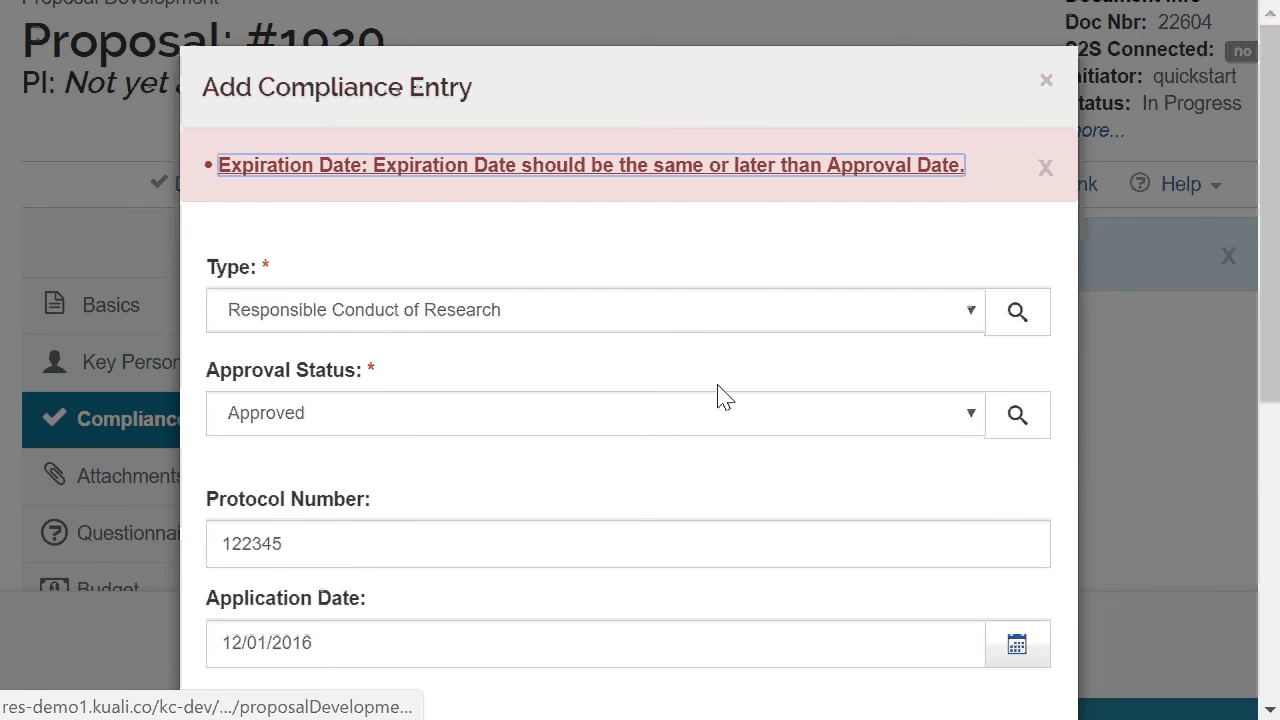
scroll(724, 396, down, 3)
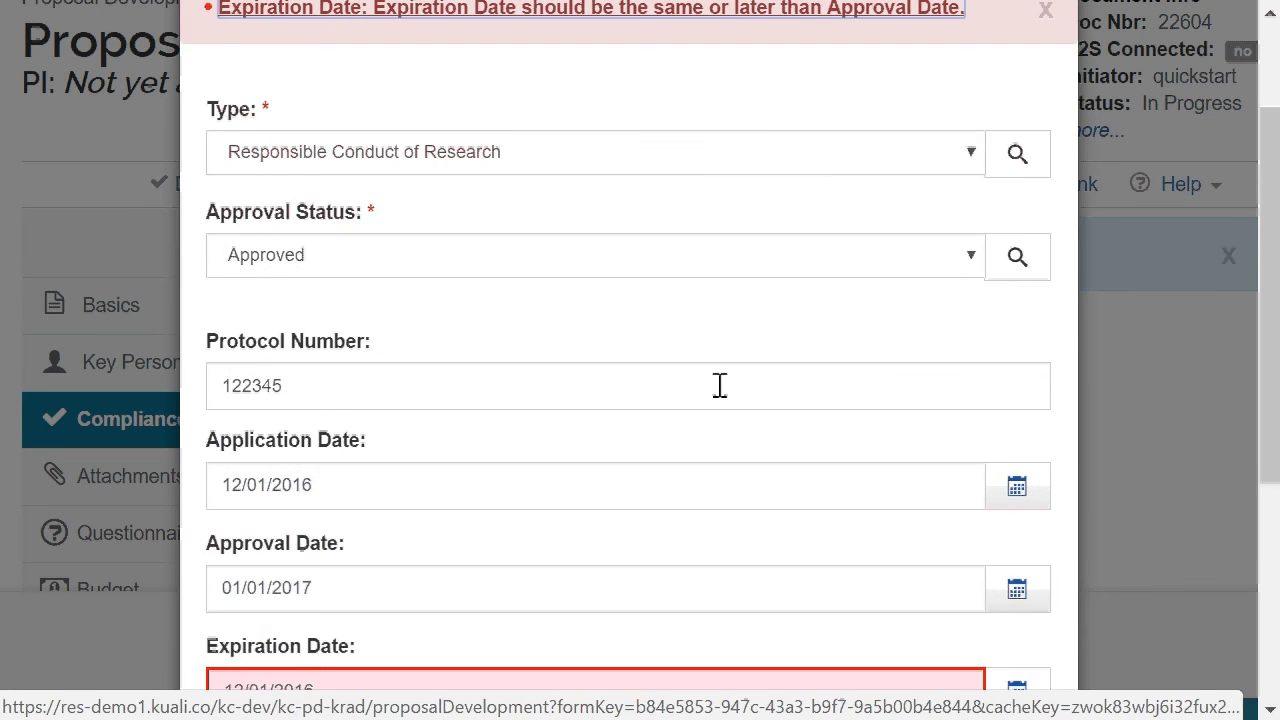
Step: Correct the compliance entry's expiration date to 06/30/2017
scroll(710, 530, down, 2)
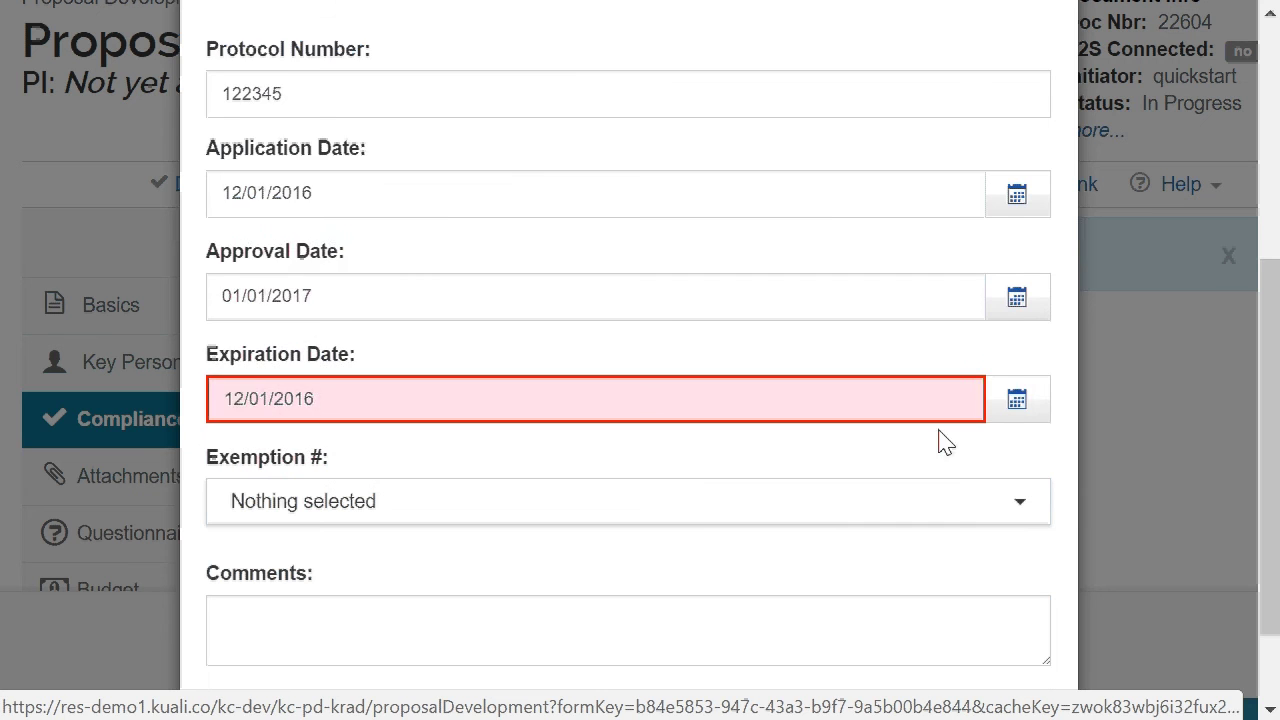
click(1017, 399)
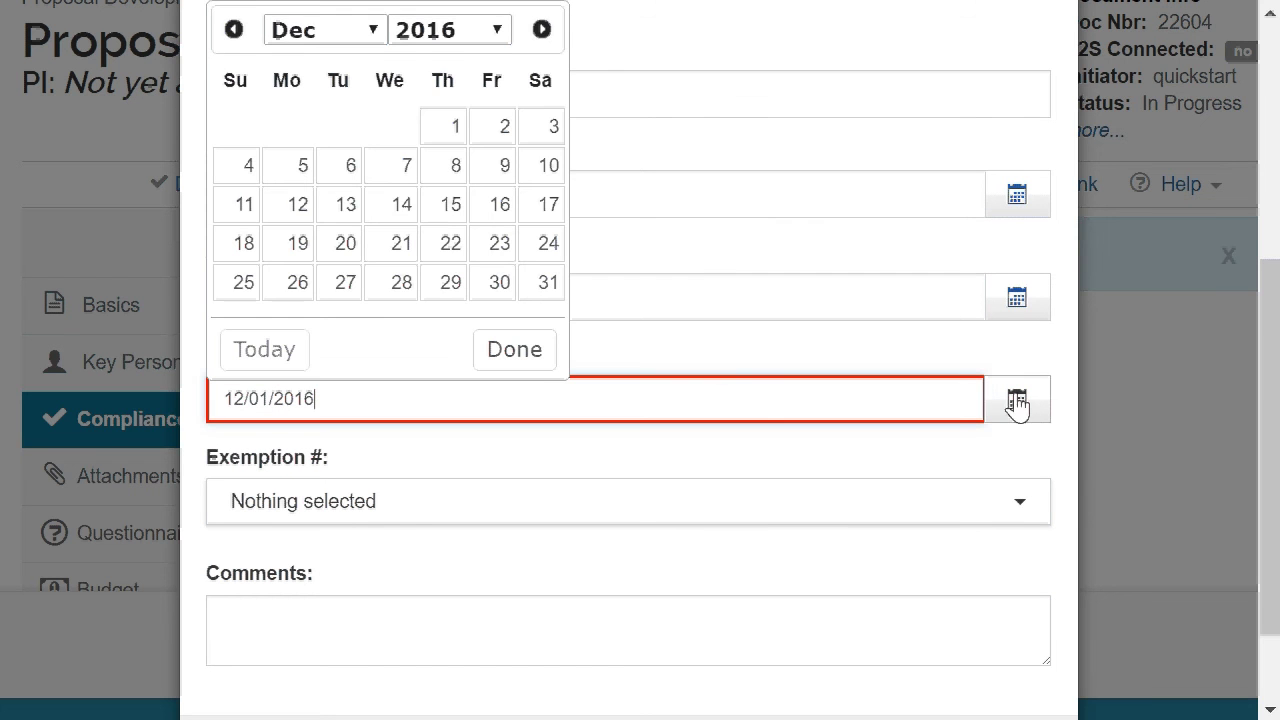
click(542, 31)
click(542, 31)
click(542, 31)
click(542, 31)
click(542, 31)
click(542, 31)
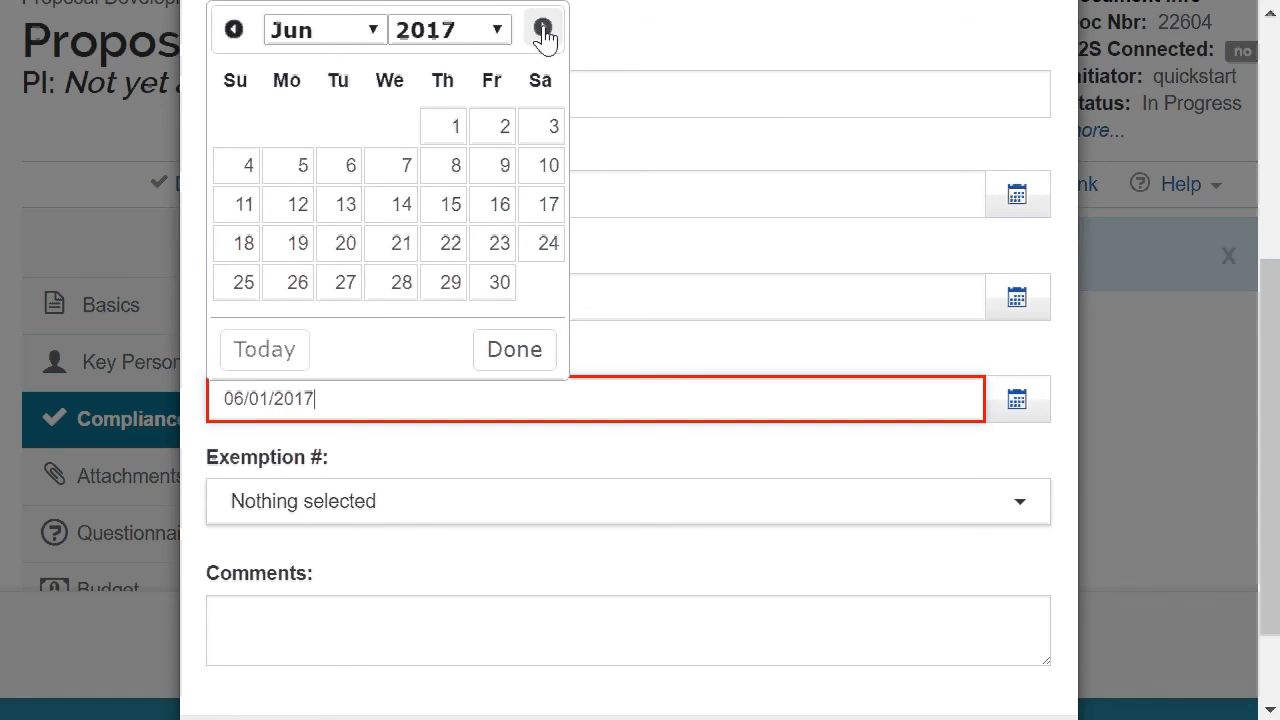
click(490, 288)
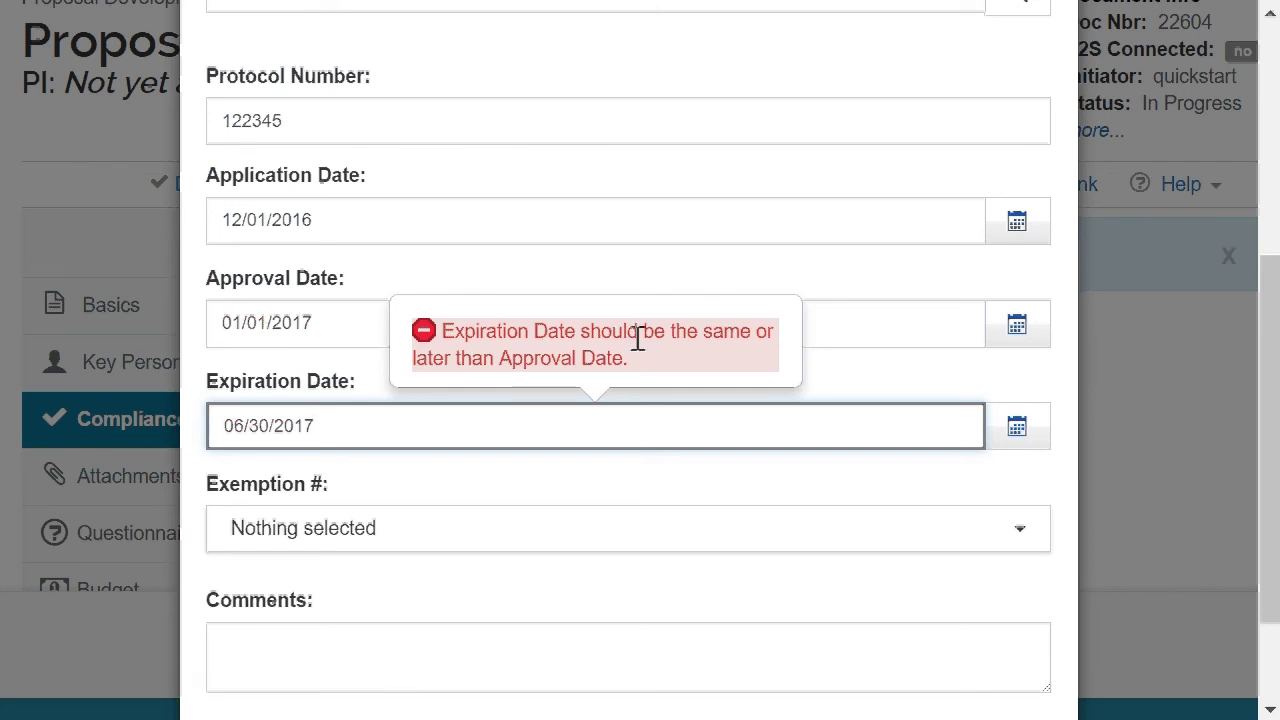
Step: Add the completed Responsible Conduct of Research entry to the proposal's Compliance section
scroll(620, 380, down, 2)
click(586, 638)
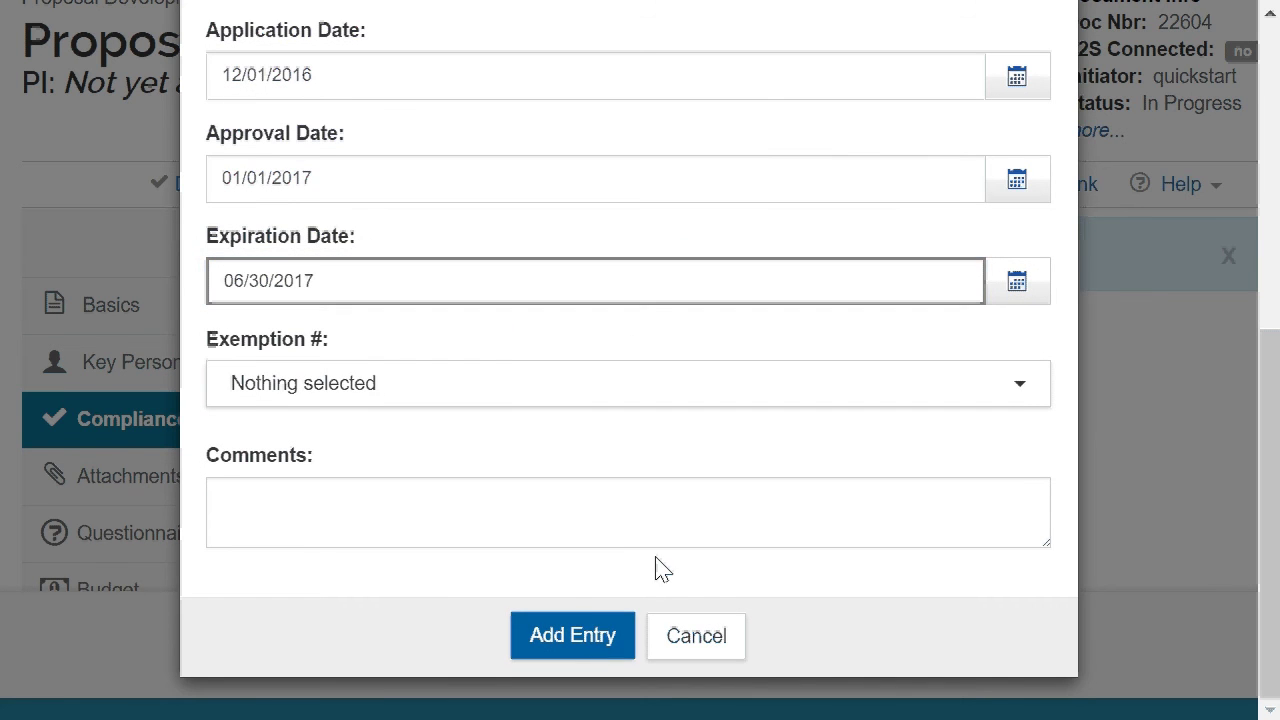
click(586, 638)
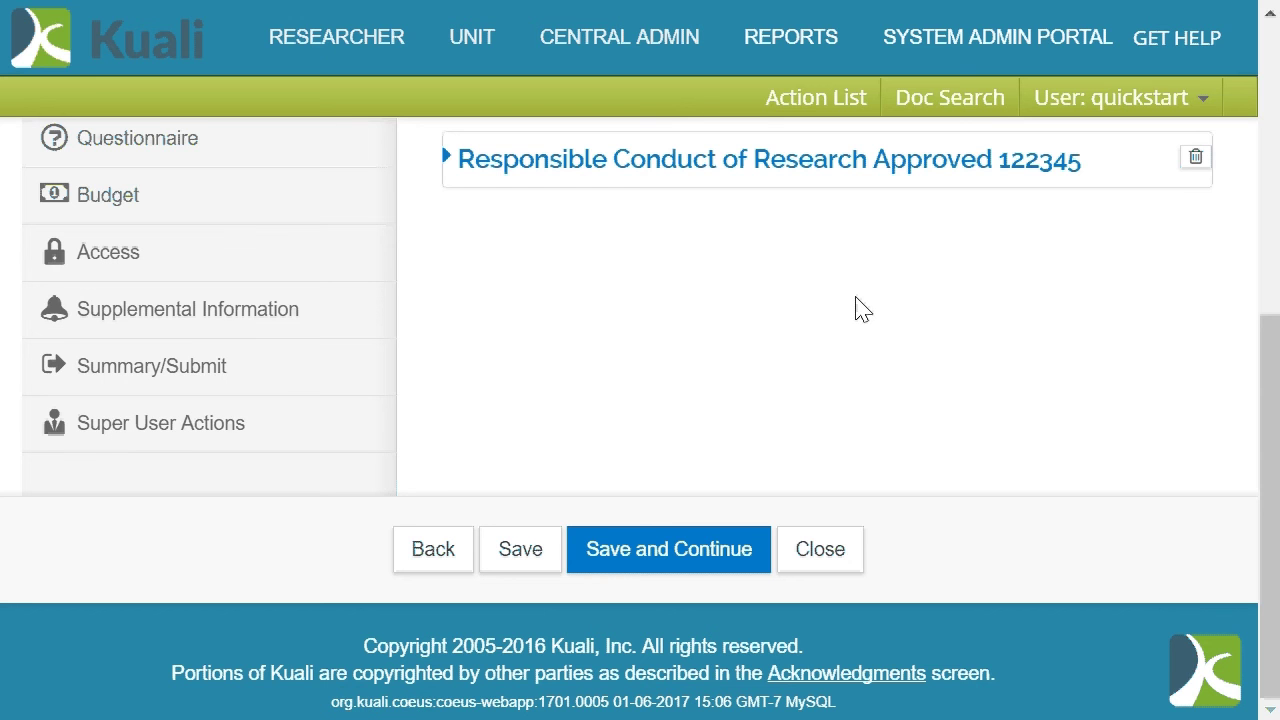
Step: Expand the added Responsible Conduct of Research entry and review its type, approval status, protocol number and dates
scroll(850, 320, up, 3)
click(449, 311)
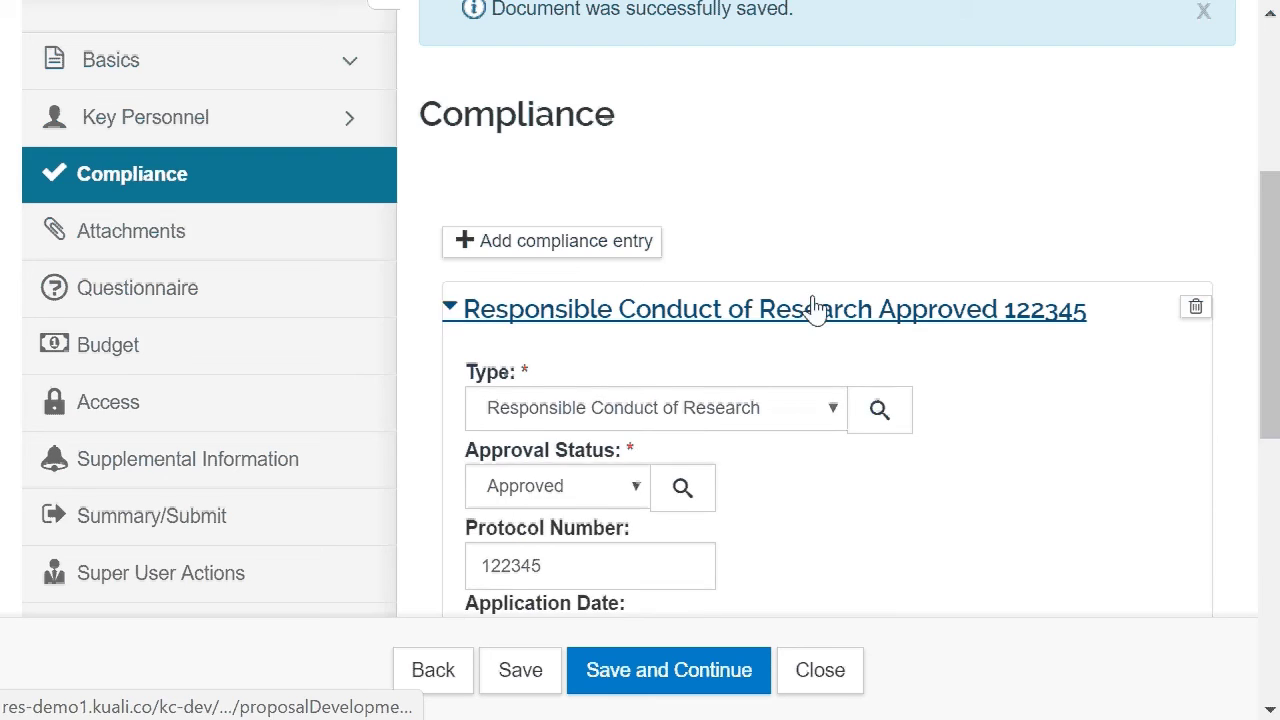
scroll(846, 300, down, 3)
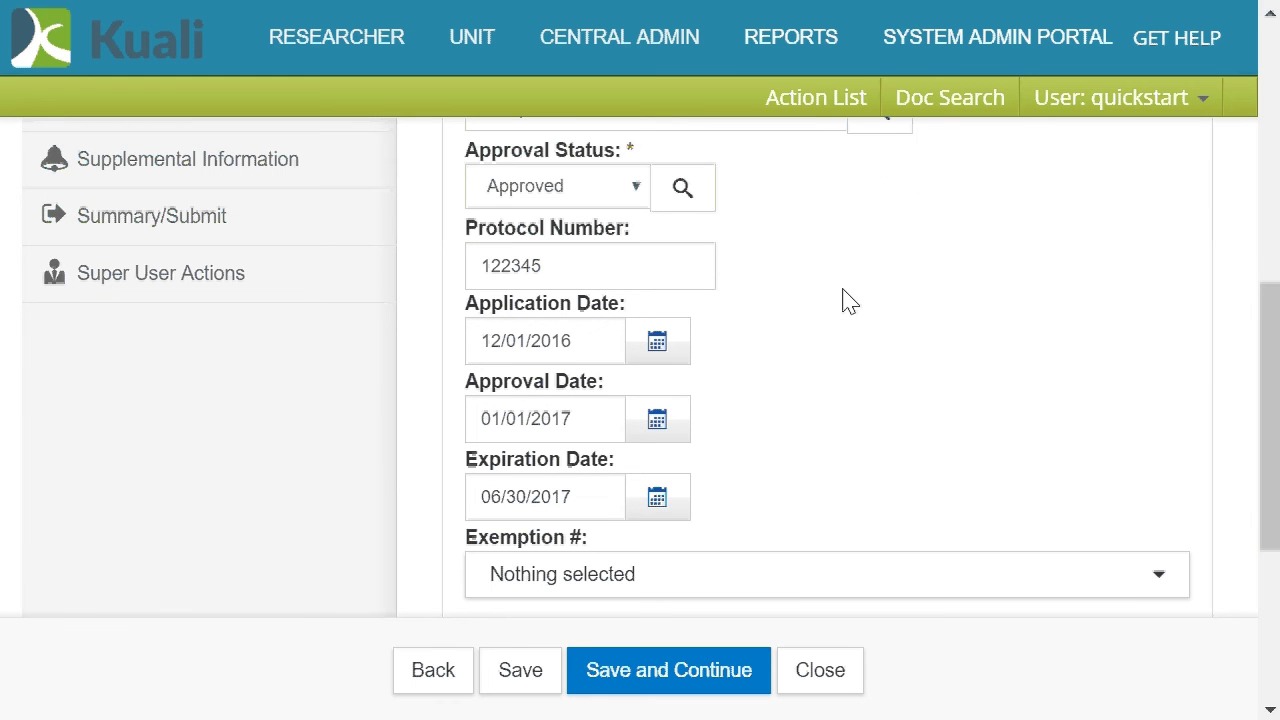